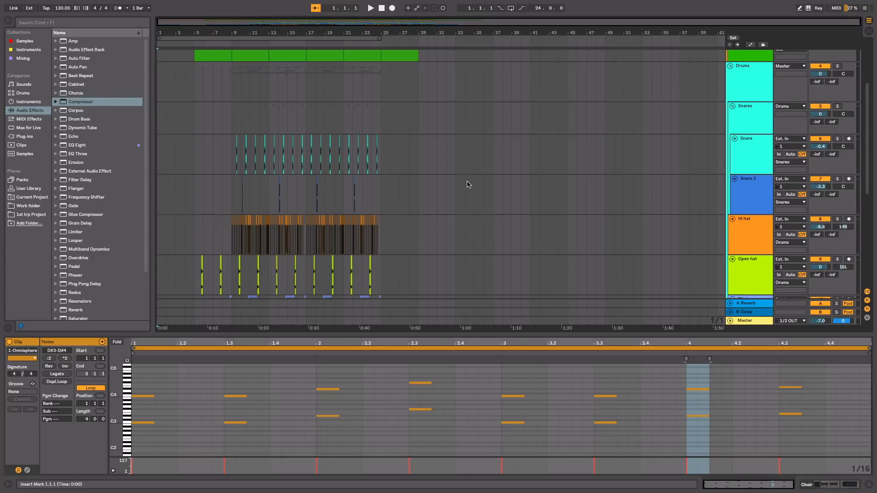
# Step: Play the full arrangement from bar 1 and review every track's clips from Choir and Piano to 14 SFX Dragon
pyautogui.scroll(-10, 494, 238)
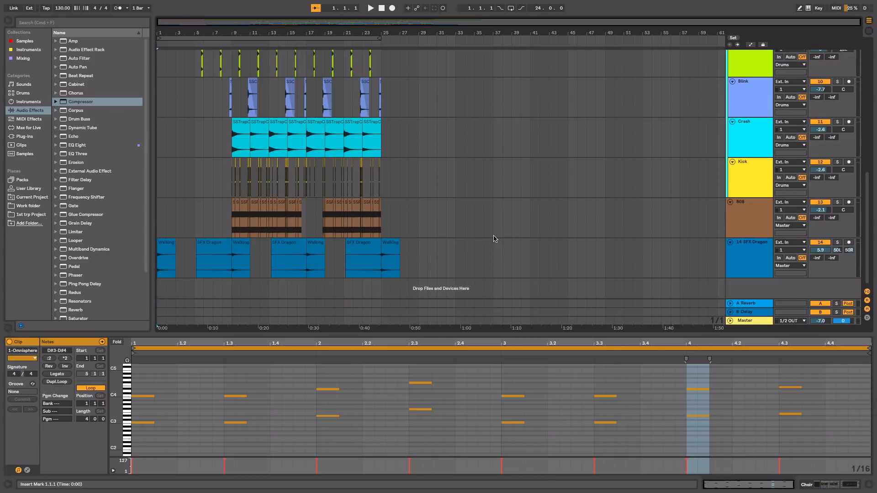
pyautogui.scroll(5, 494, 238)
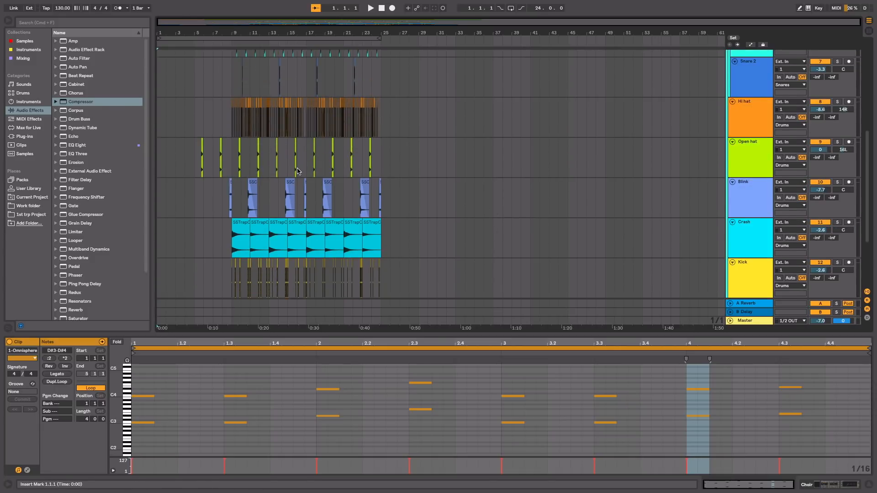
pyautogui.scroll(6, 297, 171)
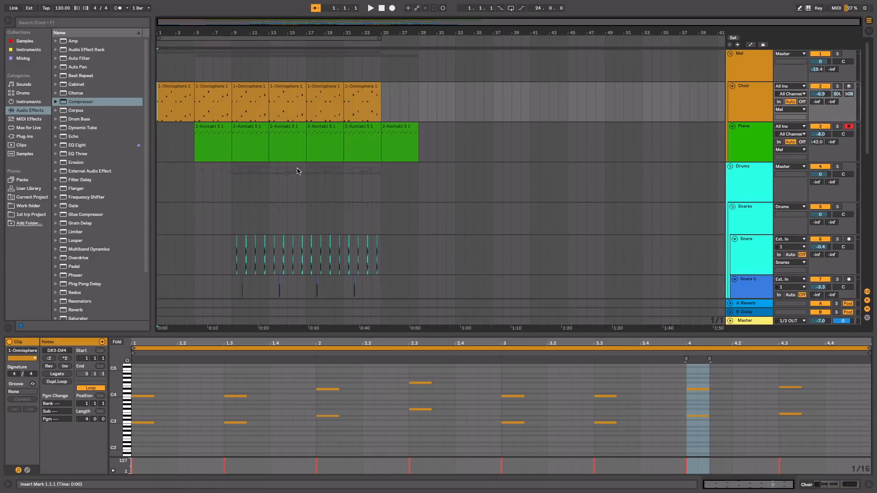
pyautogui.click(369, 7)
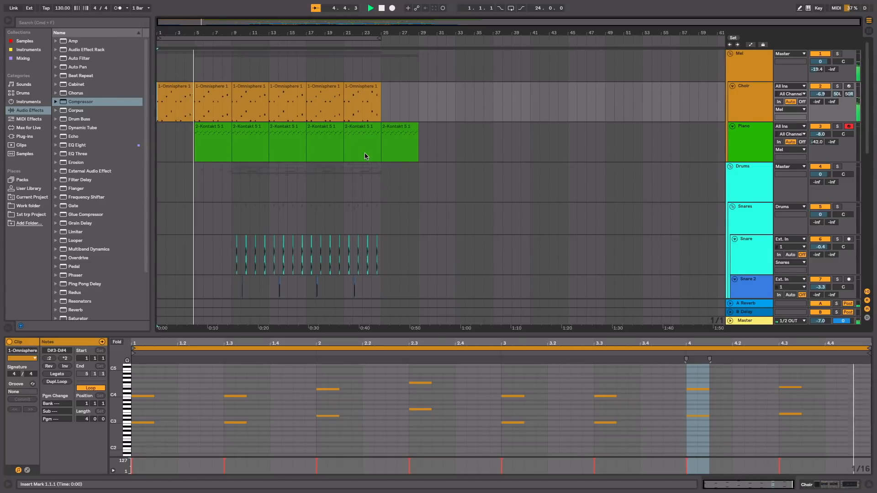
pyautogui.scroll(-3, 364, 153)
pyautogui.scroll(-1, 364, 155)
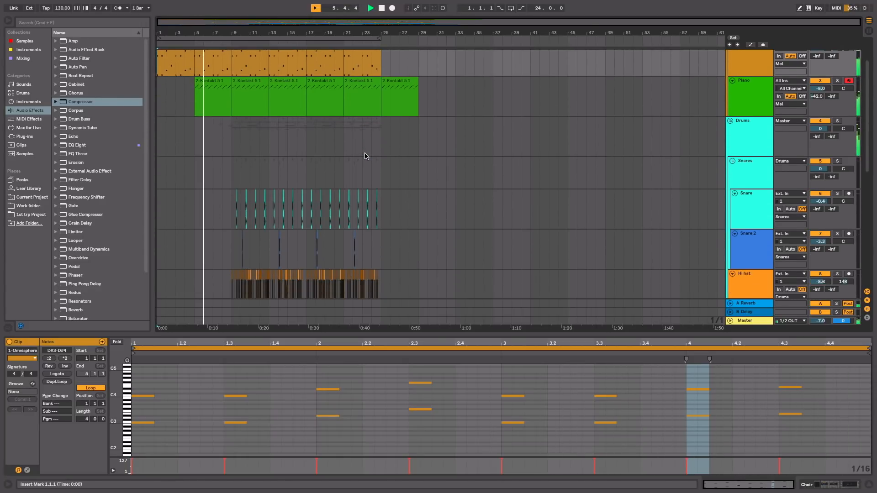
pyautogui.scroll(-8, 365, 155)
pyautogui.scroll(-3, 365, 156)
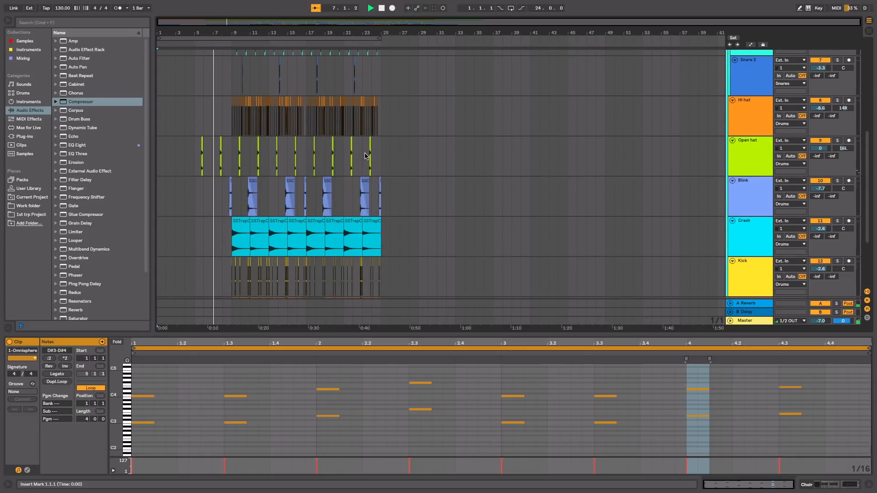
pyautogui.scroll(-5, 364, 155)
pyautogui.scroll(14, 364, 155)
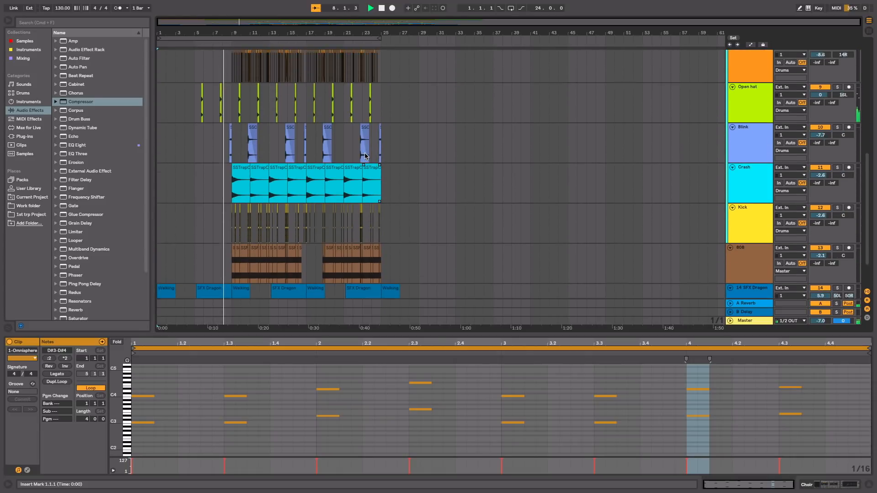
pyautogui.scroll(1, 365, 155)
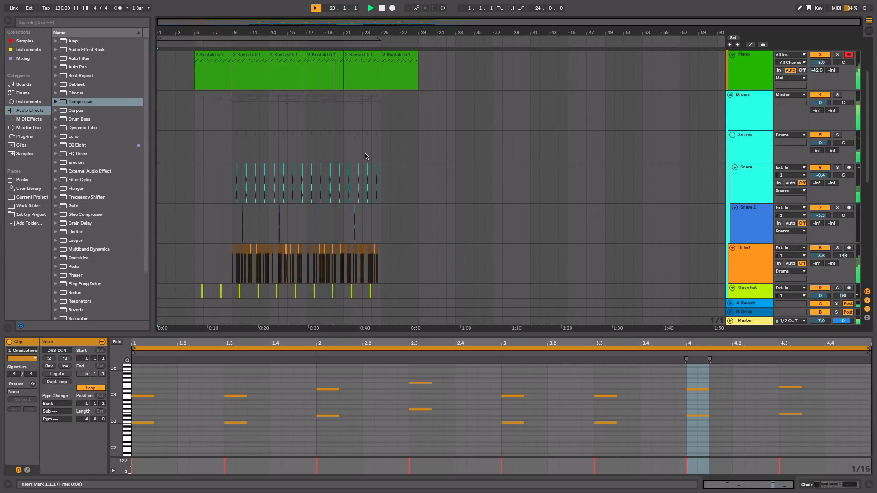
pyautogui.scroll(-5, 364, 156)
pyautogui.scroll(-1, 365, 156)
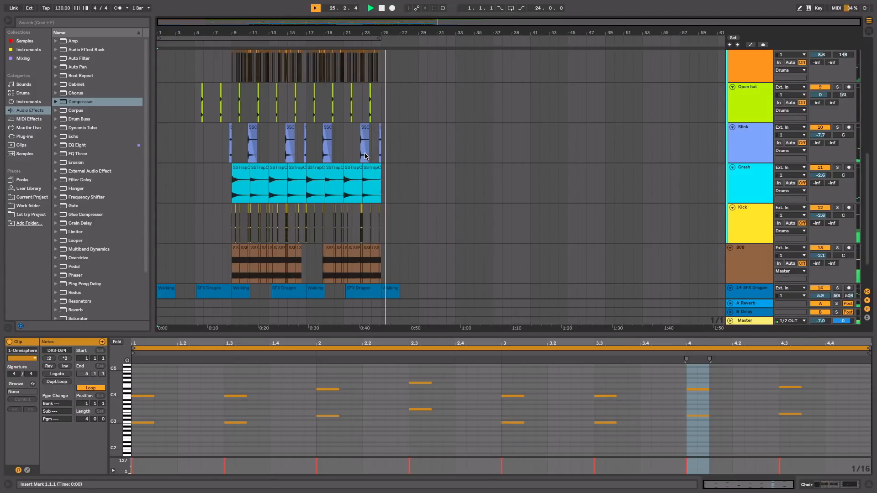
pyautogui.scroll(10, 365, 156)
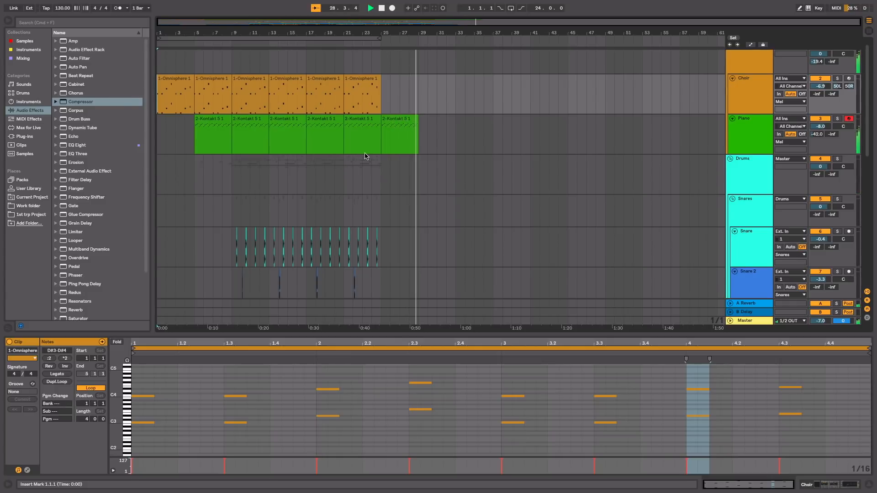
pyautogui.press('space')
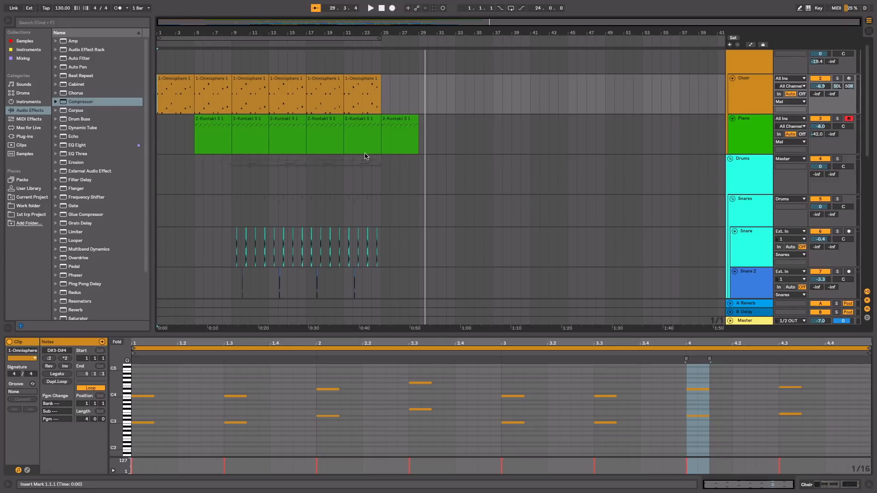
pyautogui.scroll(1, 365, 157)
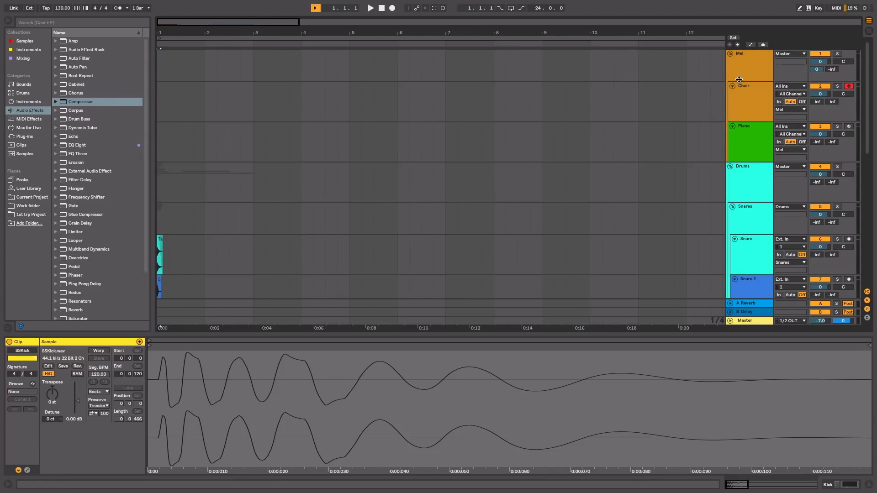
# Step: Show the Master track's devices and turn off Ozone 8
pyautogui.click(750, 90)
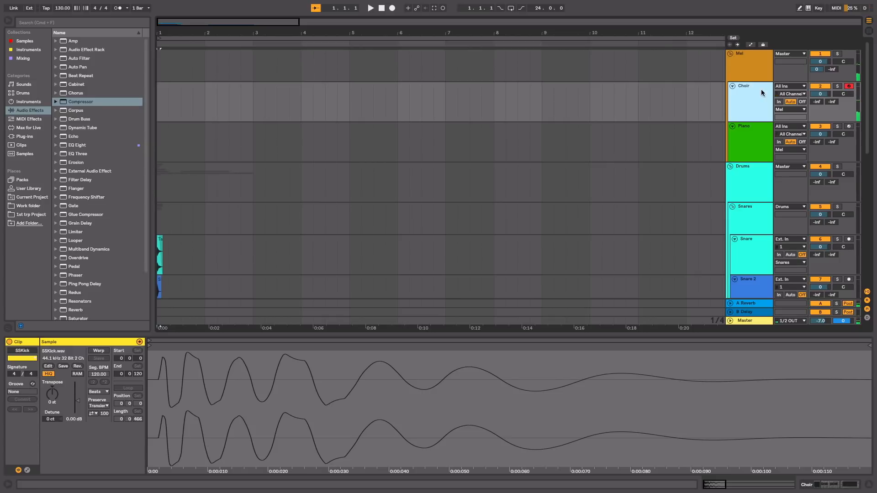
pyautogui.doubleClick(742, 321)
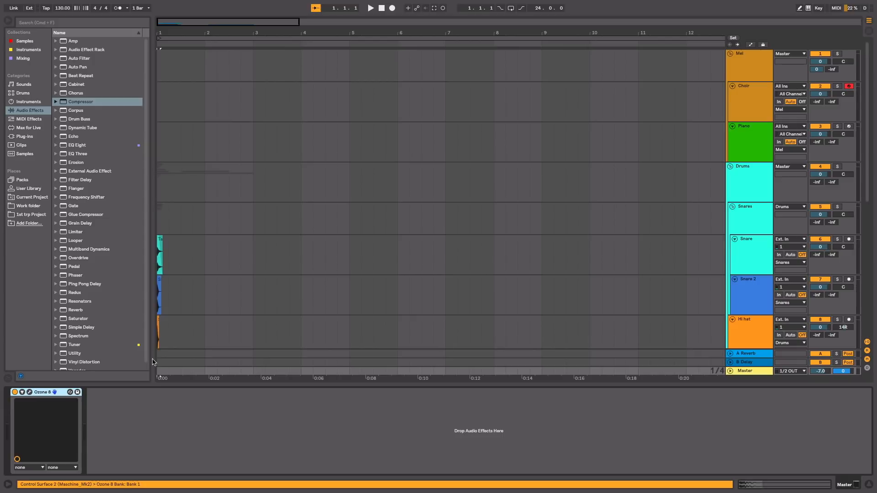
pyautogui.click(14, 393)
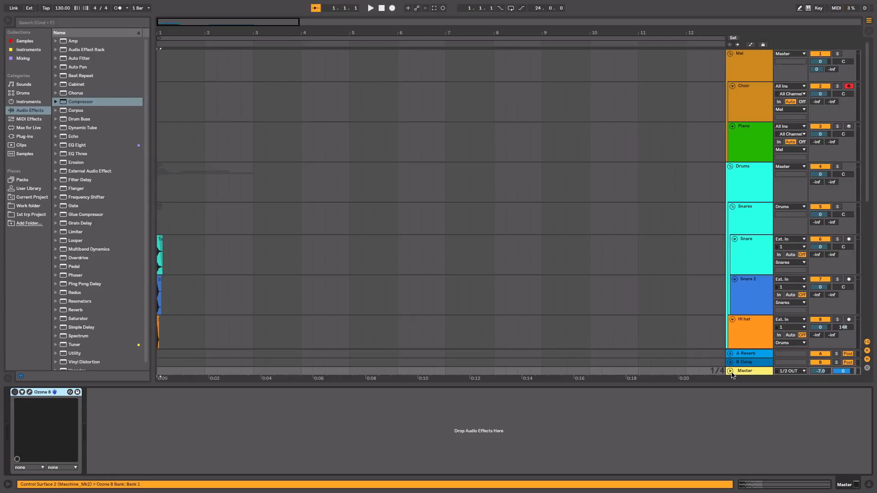
# Step: Arm the Piano track for recording and view the device chains of the Piano, Drums and Snares tracks
pyautogui.click(848, 126)
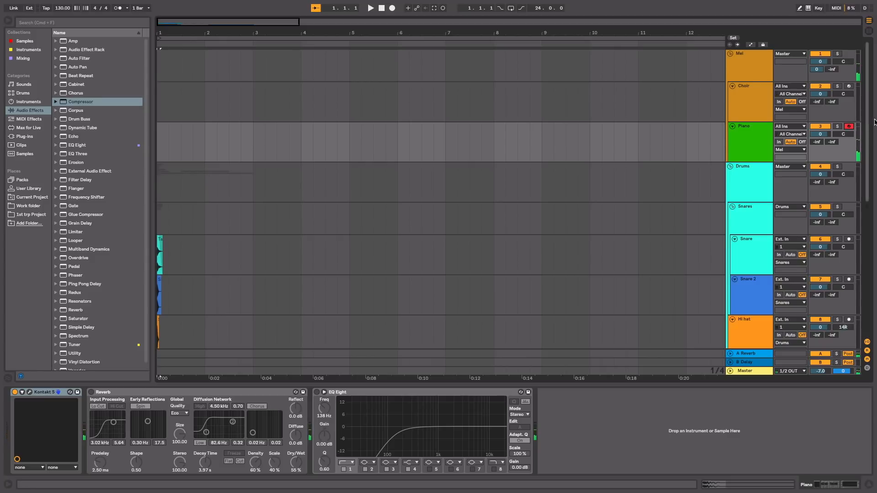
pyautogui.click(752, 127)
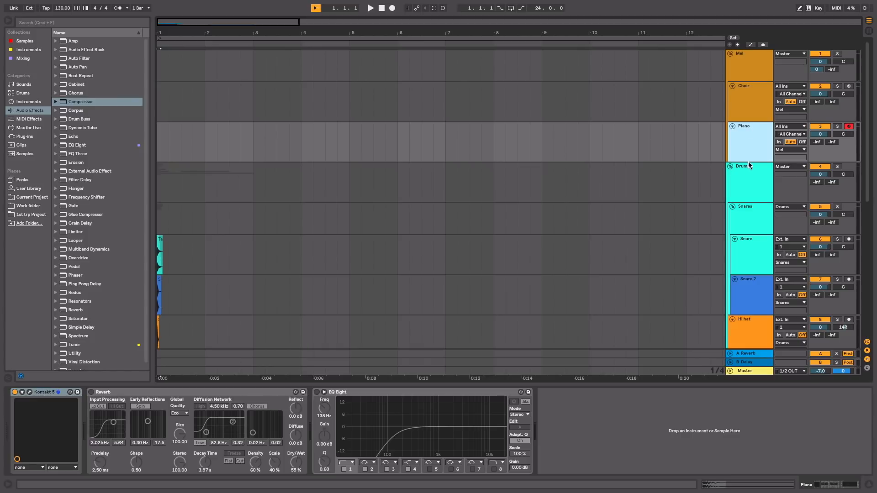
pyautogui.click(749, 174)
pyautogui.click(750, 215)
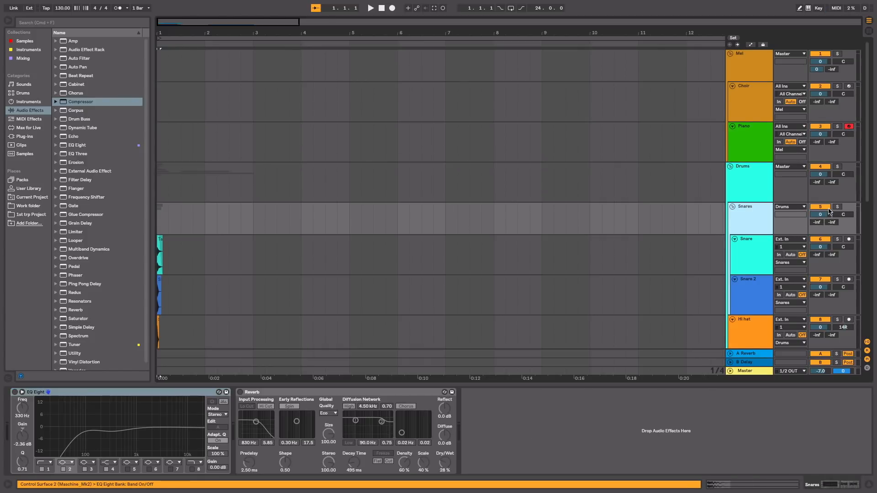
# Step: Solo the Snare track and play its sample from the start of the timeline
pyautogui.click(837, 239)
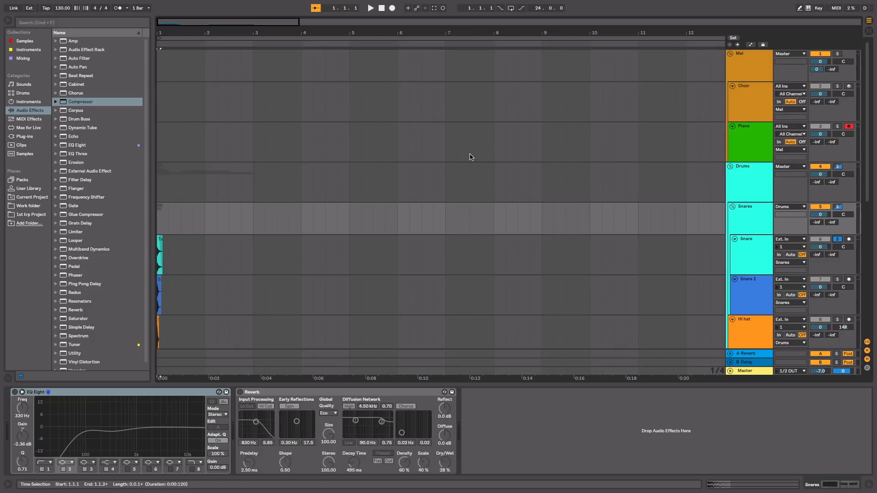
pyautogui.doubleClick(746, 209)
pyautogui.press('space')
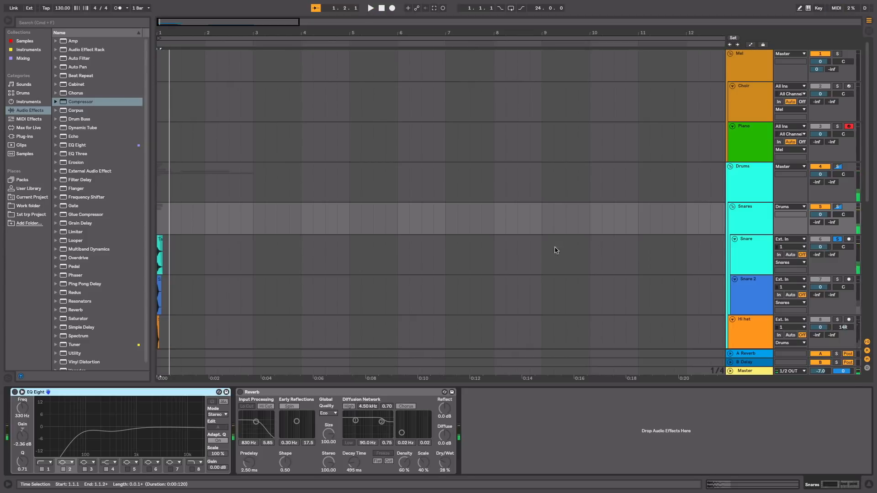
# Step: Solo the Snare 2 track and play its sample on its own
pyautogui.click(838, 280)
pyautogui.press('space')
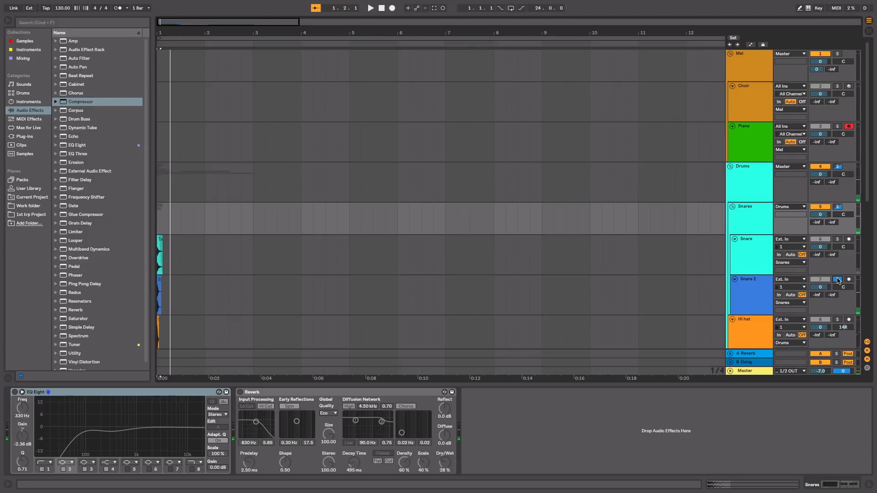
pyautogui.press('space')
pyautogui.press('space')
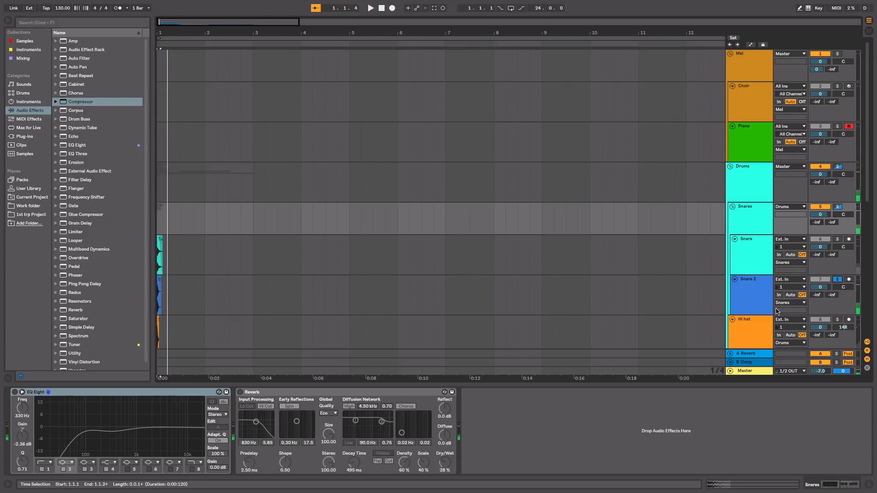
# Step: Solo the Hi hat track and listen to its sample alone
pyautogui.click(838, 320)
pyautogui.scroll(-5, 630, 286)
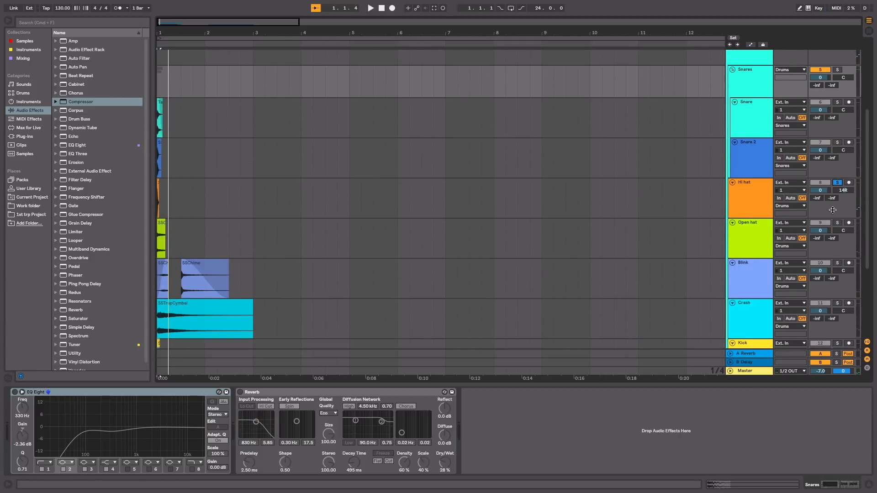
pyautogui.press('space')
pyautogui.press('space')
# Step: Solo the Blink track and play both of its chime clips from bar 1
pyautogui.click(838, 263)
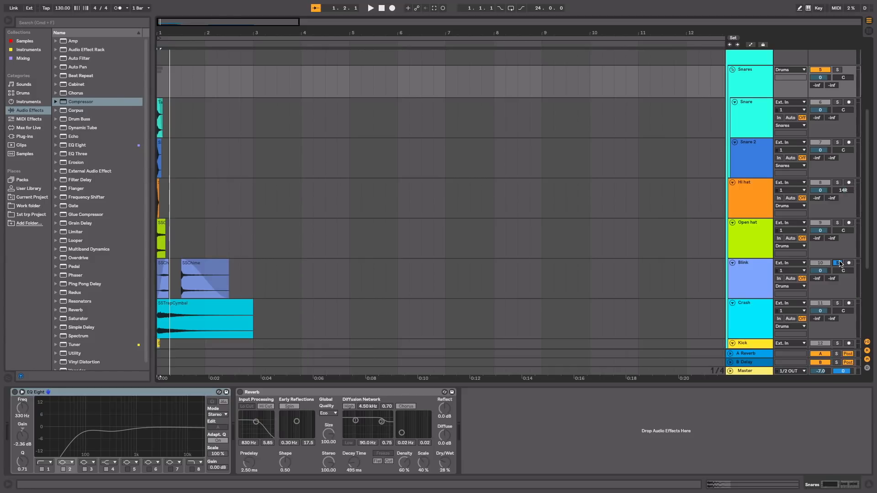
pyautogui.click(381, 9)
pyautogui.press('space')
pyautogui.press('space')
pyautogui.click(172, 43)
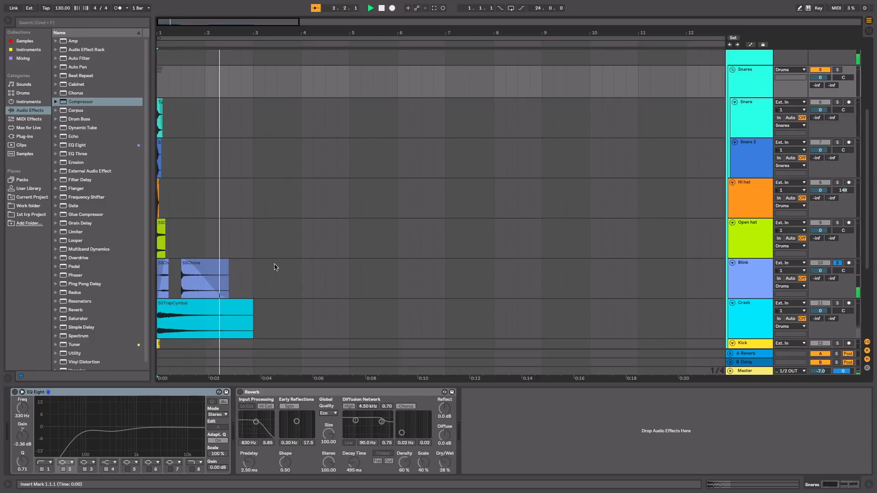
pyautogui.press('space')
# Step: Solo the Crash track and play the SSTrapCymbal clip
pyautogui.scroll(-4, 274, 267)
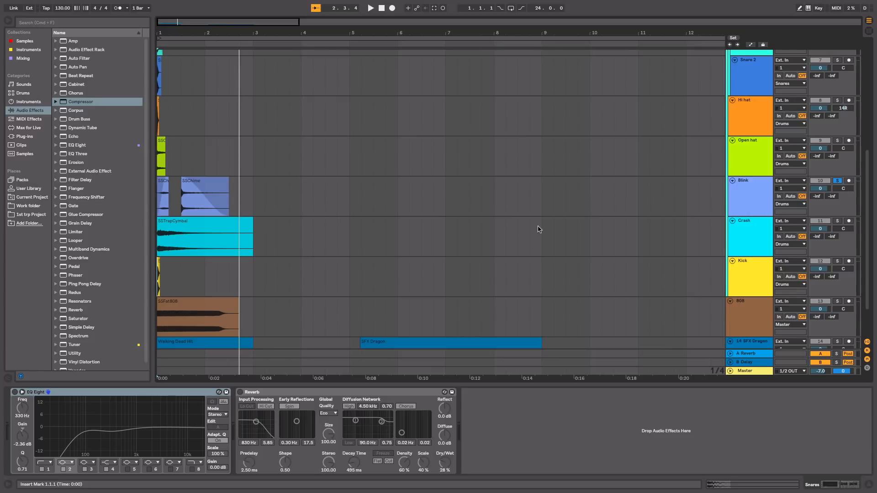
pyautogui.press('space')
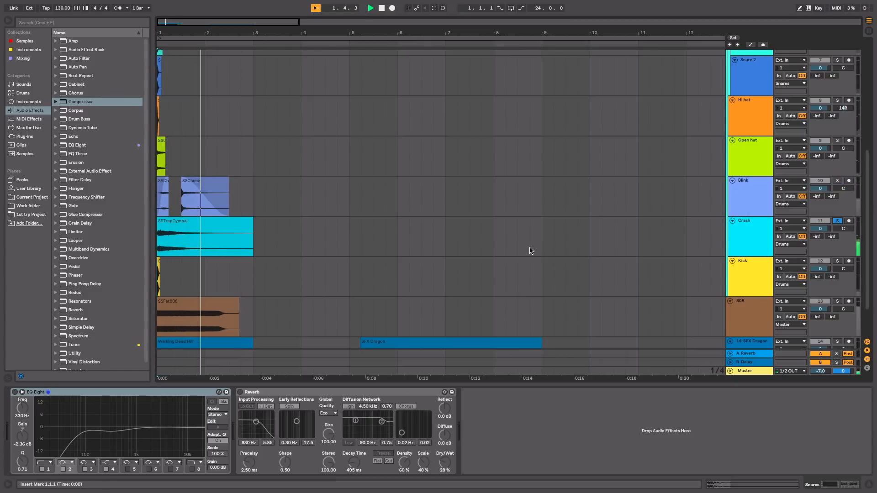
pyautogui.press('space')
# Step: Listen to the Kick sample and the 808 sample, each soloed on its own track
pyautogui.scroll(-2, 422, 252)
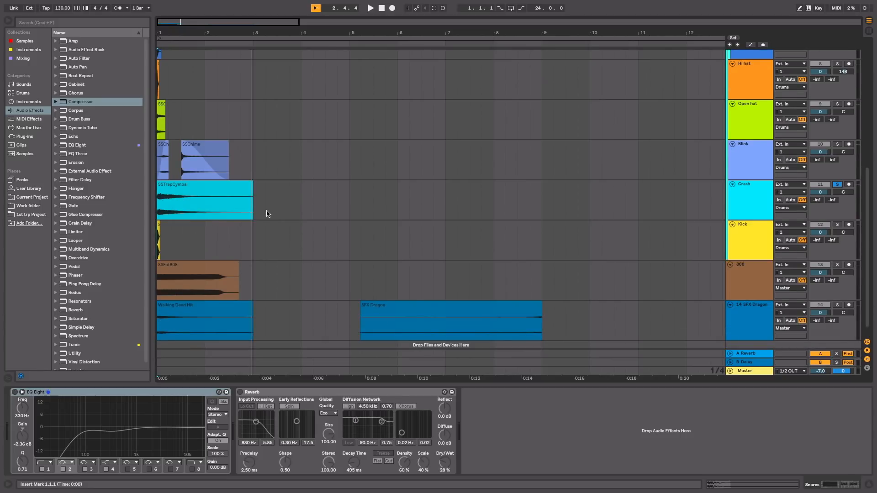
pyautogui.press('space')
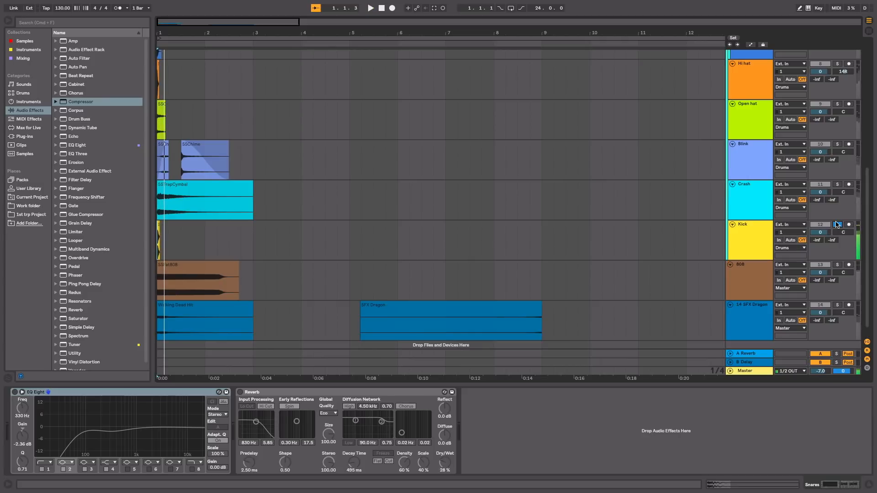
pyautogui.click(837, 264)
pyautogui.press('space')
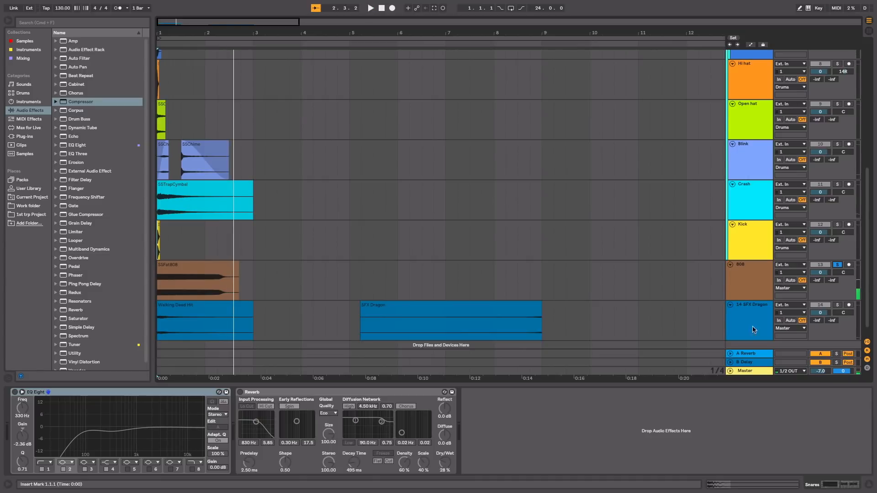
# Step: Collapse the expanded EQ Eight display on the 14-SFX Dragon track and turn that EQ Eight off
pyautogui.scroll(-1, 657, 282)
pyautogui.click(764, 300)
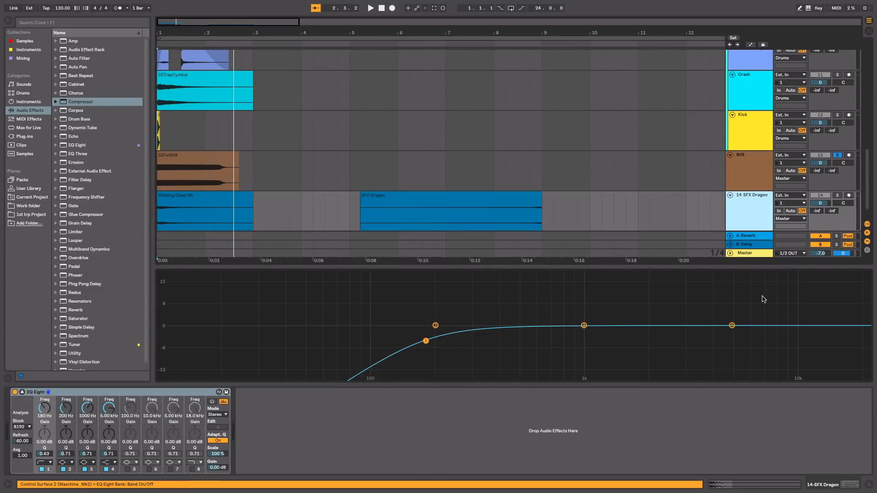
pyautogui.doubleClick(723, 292)
pyautogui.click(15, 392)
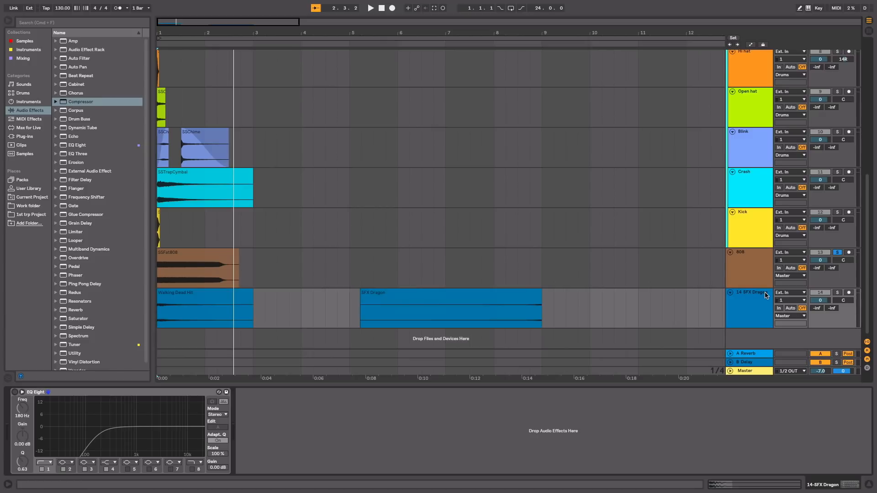
# Step: Solo the 14-SFX Dragon track and play its Walking Dead Hit and SFX Dragon clips
pyautogui.click(837, 292)
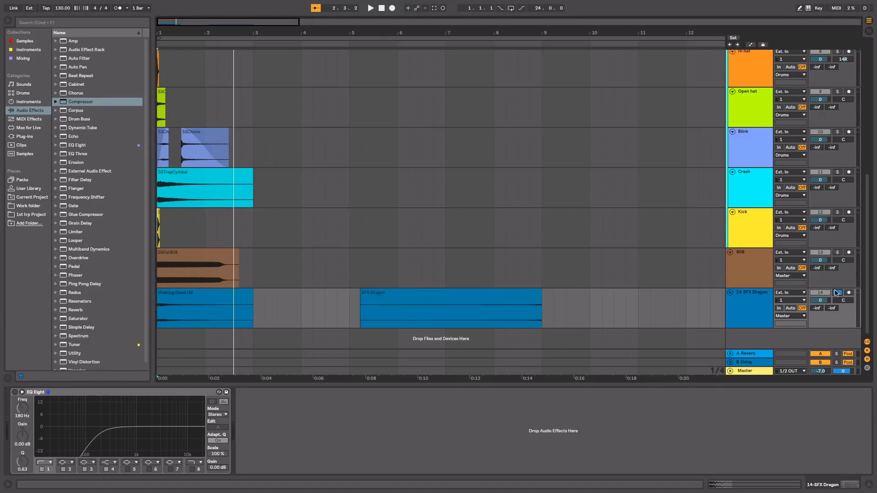
pyautogui.press('space')
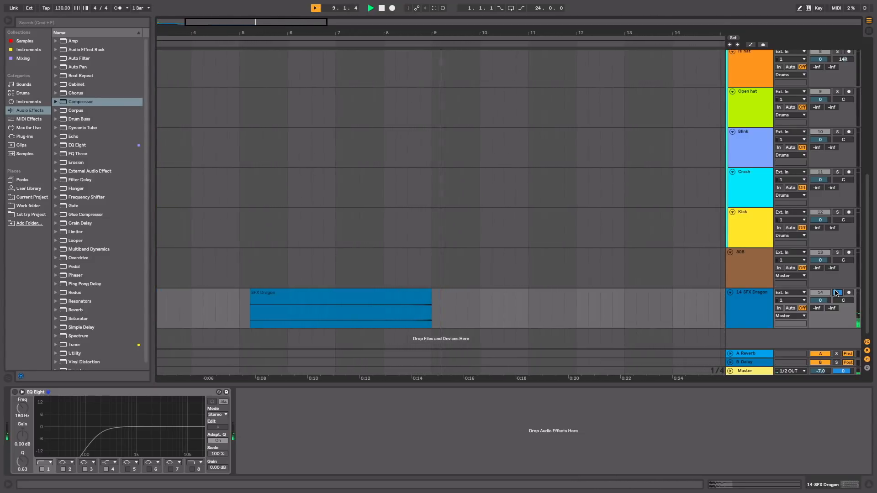
pyautogui.hscroll(-5, 542, 279)
pyautogui.scroll(2, 541, 279)
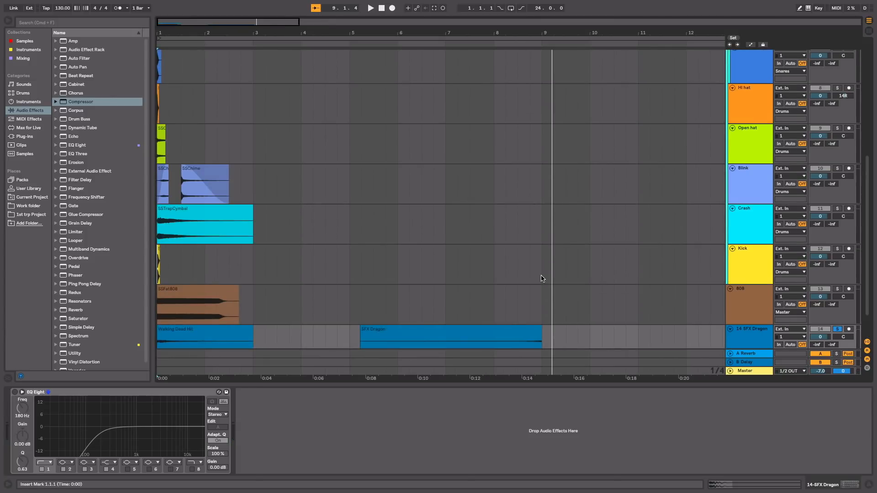
# Step: Create an empty MIDI clip over bars 1 to 4 on the Choir track and open it in an enlarged note editor
pyautogui.scroll(-2, 541, 278)
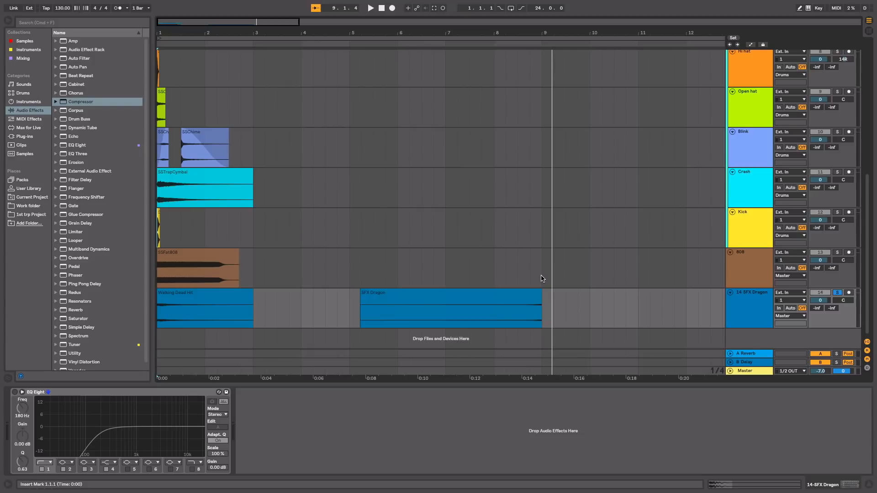
pyautogui.scroll(10, 542, 278)
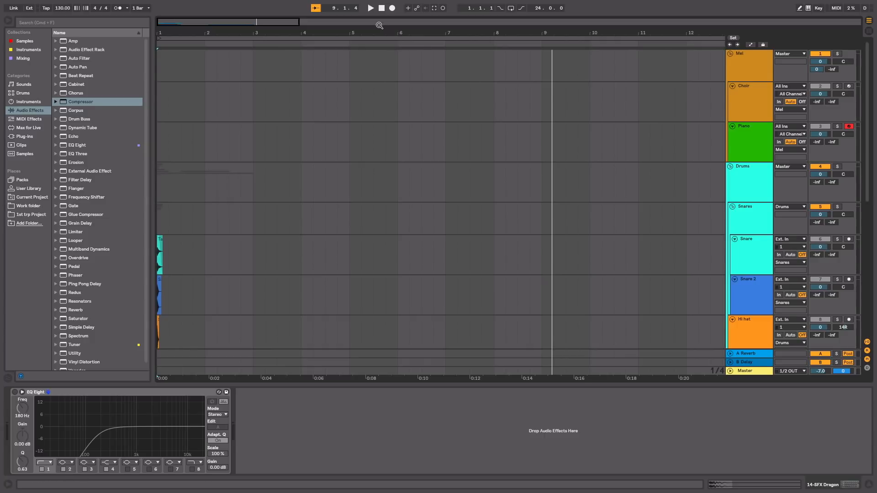
pyautogui.moveTo(349, 98); pyautogui.dragTo(84, 89)
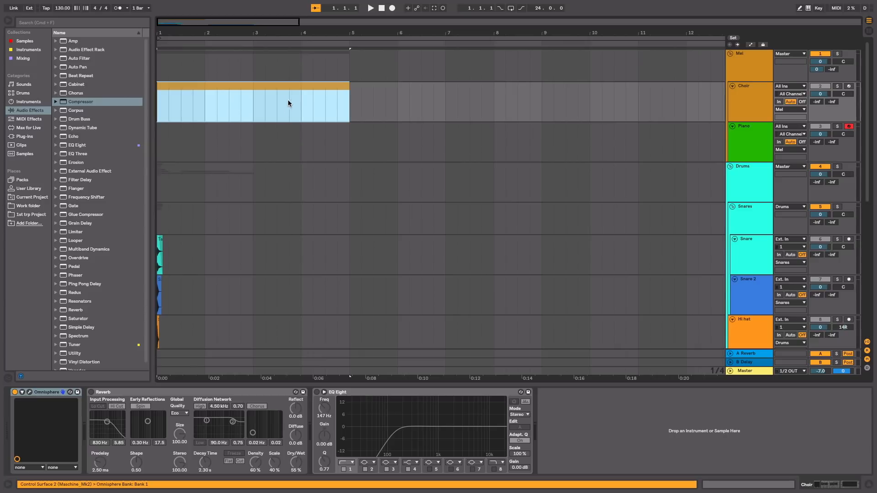
pyautogui.doubleClick(294, 83)
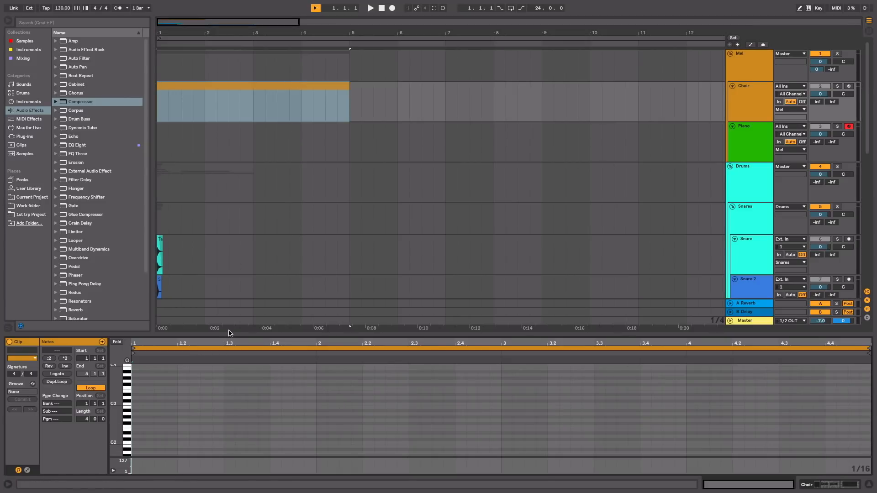
pyautogui.moveTo(233, 334); pyautogui.dragTo(233, 182)
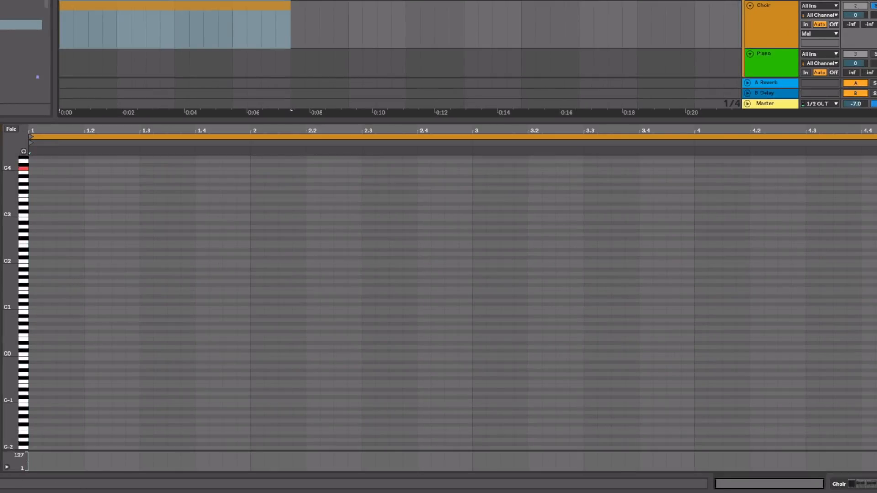
# Step: Draw a C4 note at the start of the Choir clip, lengthen it to half a beat, and play it
pyautogui.scroll(5, 629, 204)
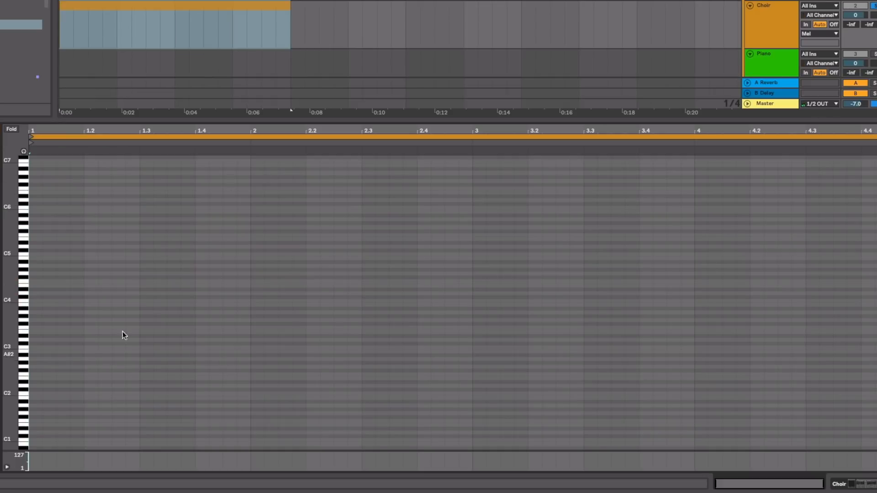
pyautogui.doubleClick(32, 300)
pyautogui.moveTo(44, 300); pyautogui.dragTo(57, 298)
pyautogui.press('space')
pyautogui.press('space')
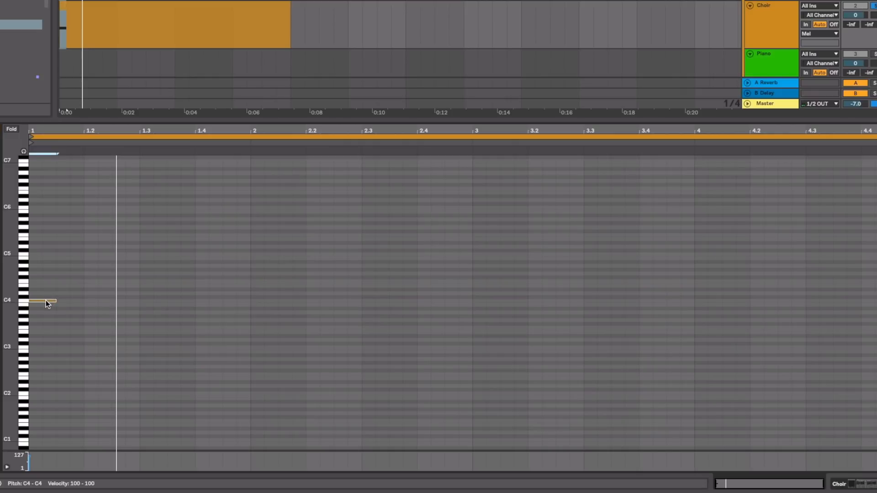
# Step: Copy the Choir note to C4 at 1.3, D#4 at 2 and F#4 at 2.3, and play the phrase
pyautogui.moveTo(46, 300); pyautogui.dragTo(356, 280)
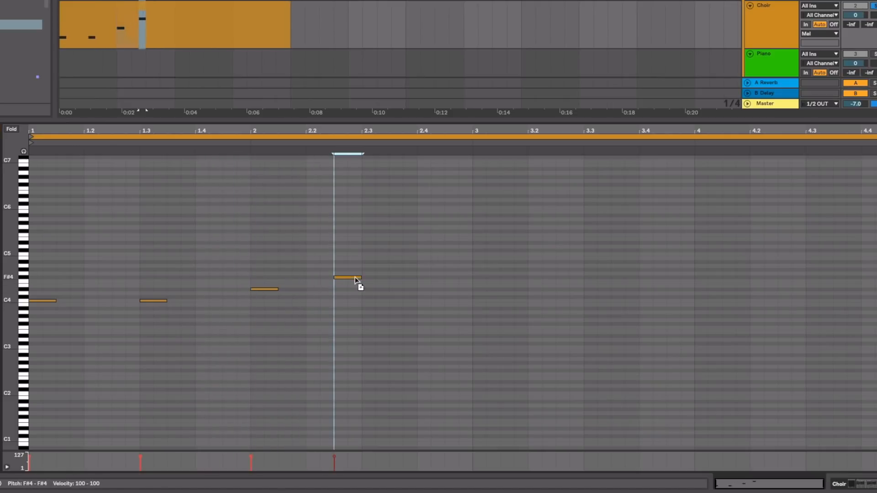
pyautogui.moveTo(354, 278); pyautogui.dragTo(378, 278)
pyautogui.press('space')
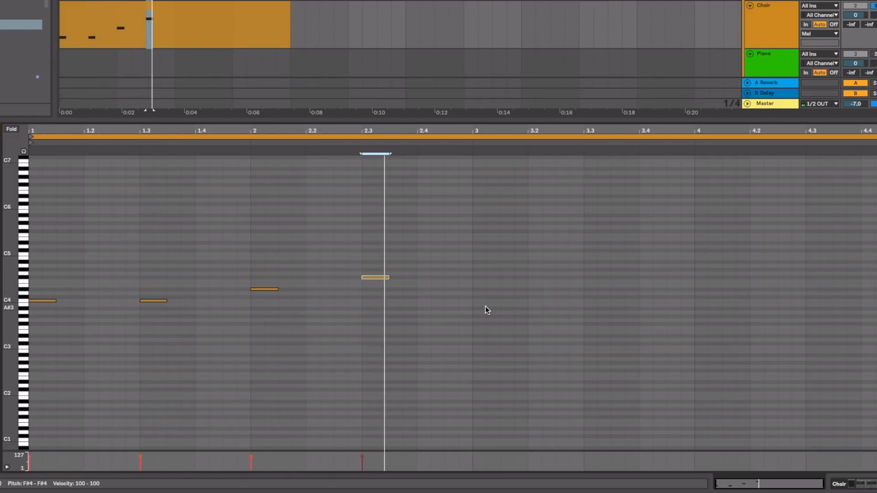
pyautogui.press('space')
# Step: Duplicate the first two bars of Choir notes into bars 3 and 4, lower the last note to E4, and play the end
pyautogui.click(465, 223)
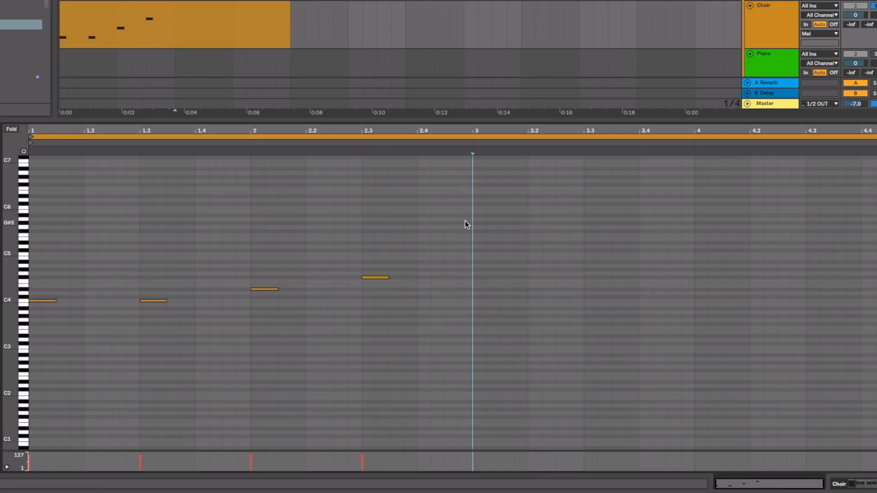
pyautogui.moveTo(467, 216); pyautogui.dragTo(16, 333)
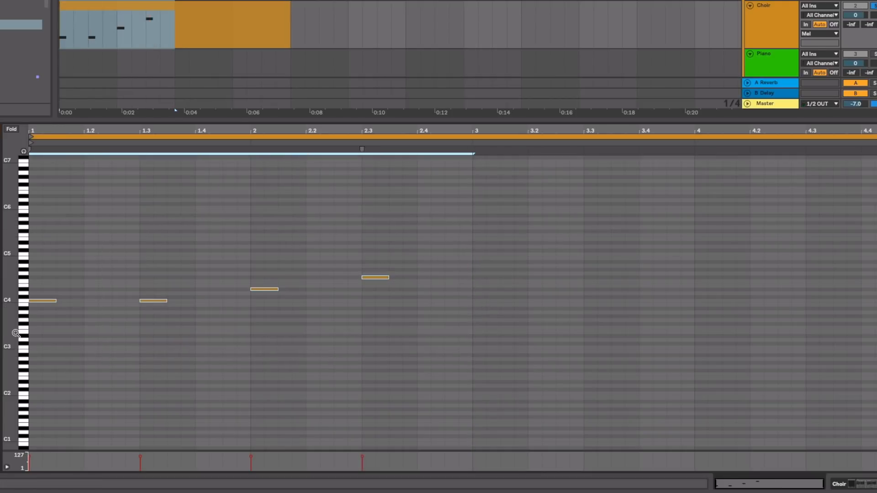
pyautogui.hotkey('ctrl', 'd')
pyautogui.moveTo(799, 260); pyautogui.dragTo(850, 309)
pyautogui.press('Down')
pyautogui.press('Down')
pyautogui.press('space')
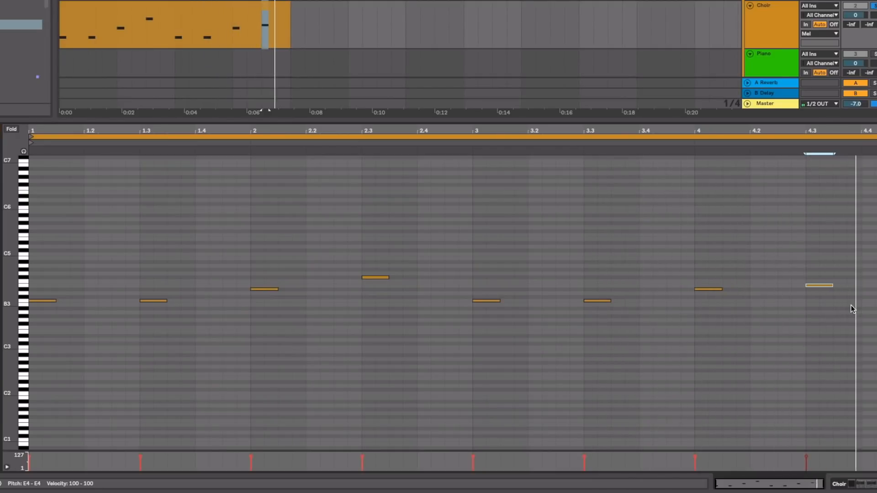
pyautogui.press('space')
# Step: Copy all the Choir notes one octave lower, play the result, and slightly reduce the velocity of the copied notes
pyautogui.hotkey('ctrl', 'a')
pyautogui.moveTo(9, 304); pyautogui.dragTo(10, 319)
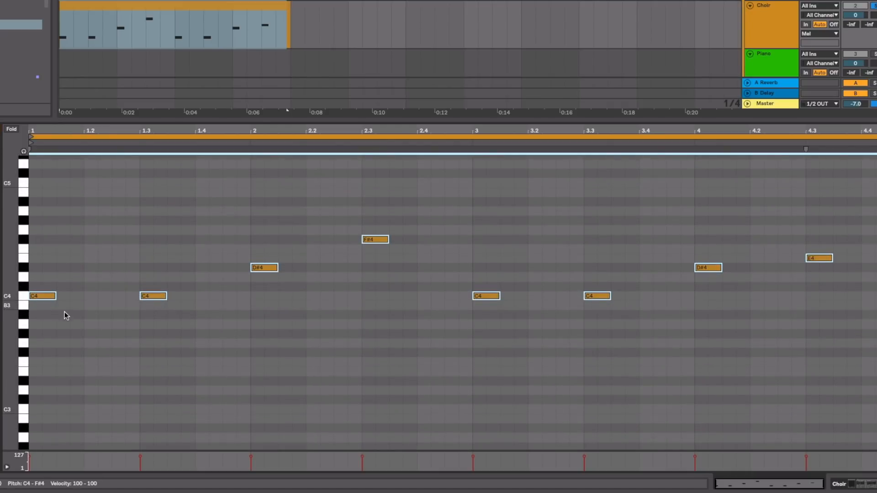
pyautogui.moveTo(39, 296); pyautogui.dragTo(36, 412)
pyautogui.press('space')
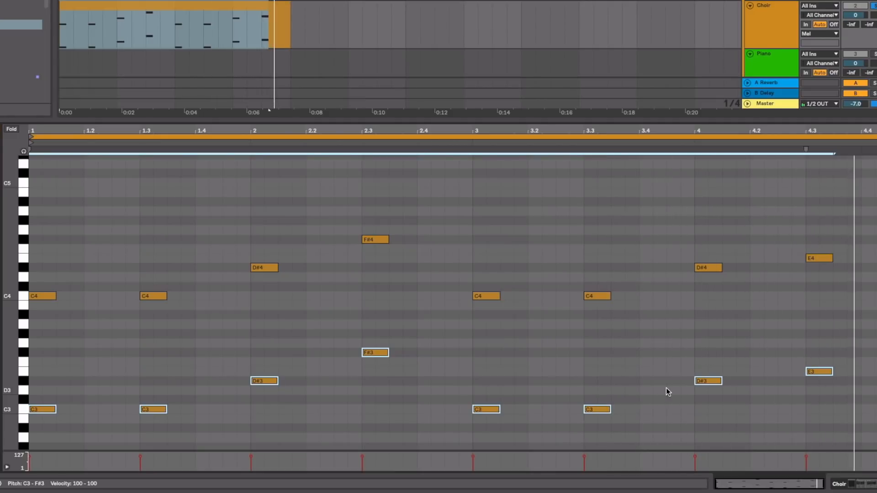
pyautogui.moveTo(694, 456); pyautogui.dragTo(695, 459)
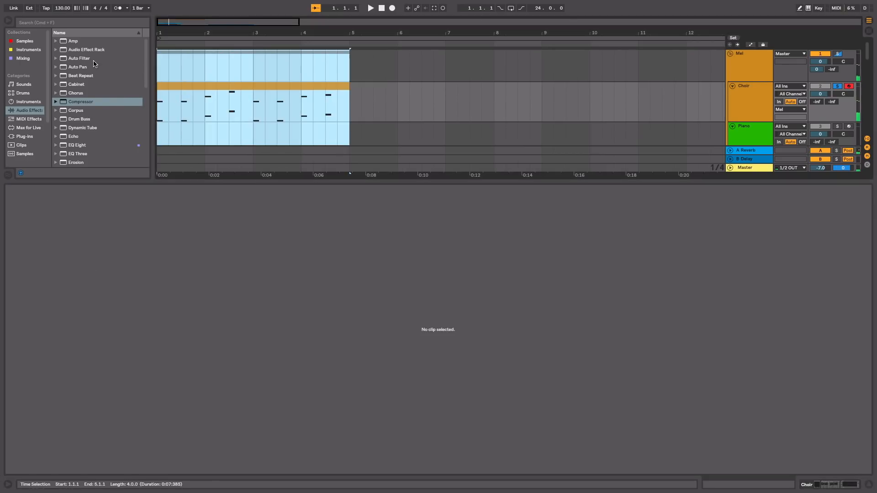
# Step: Loop the arrangement over bars 1 to 4 and arm the Piano track for recording
pyautogui.press('super+z')
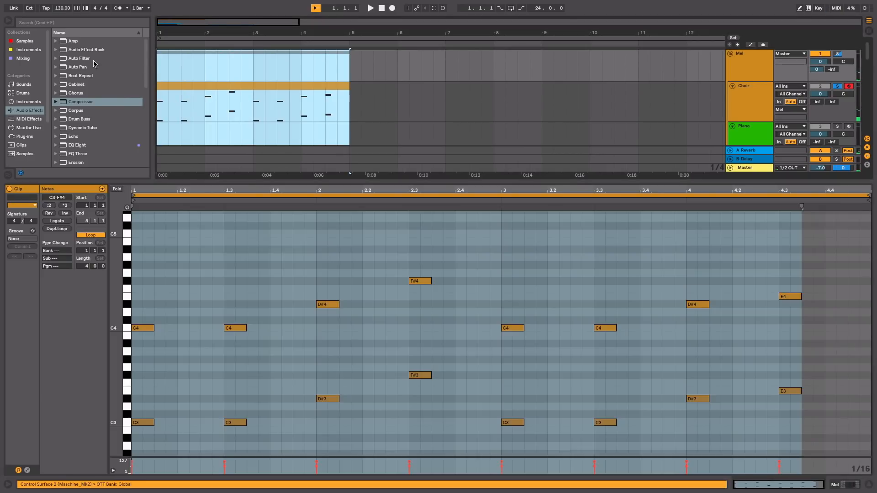
pyautogui.press('super+l')
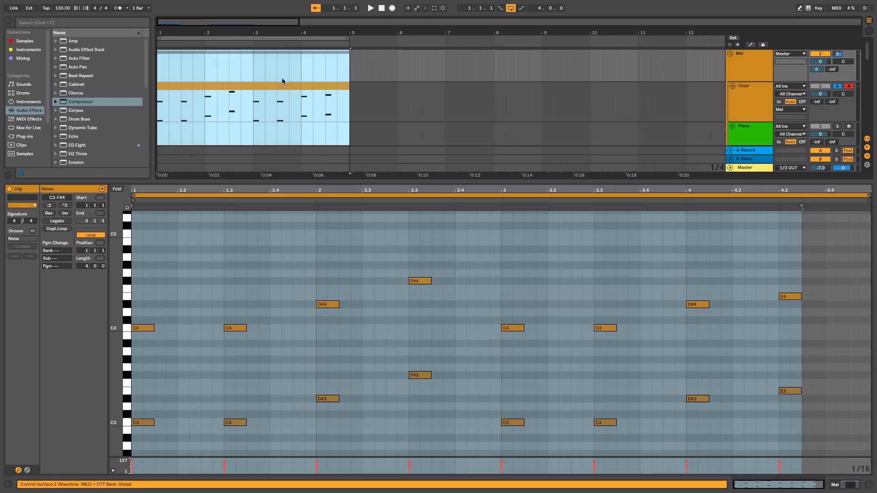
pyautogui.scroll(-2, 281, 78)
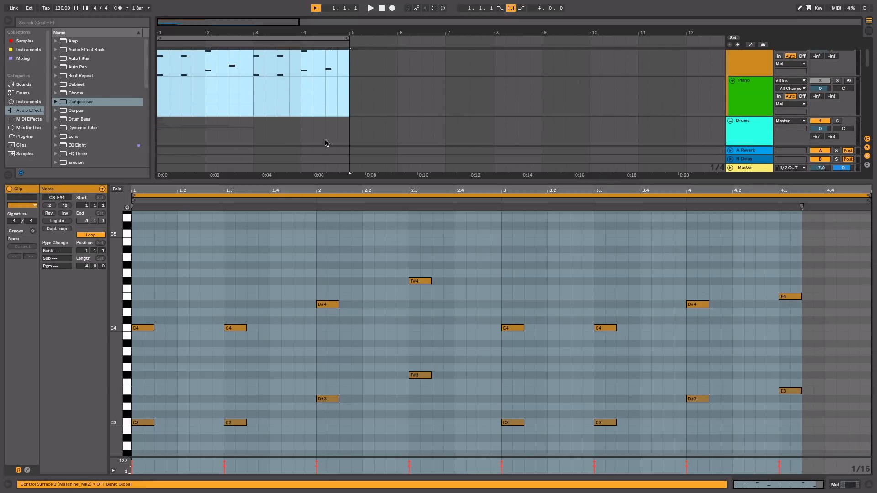
pyautogui.click(849, 81)
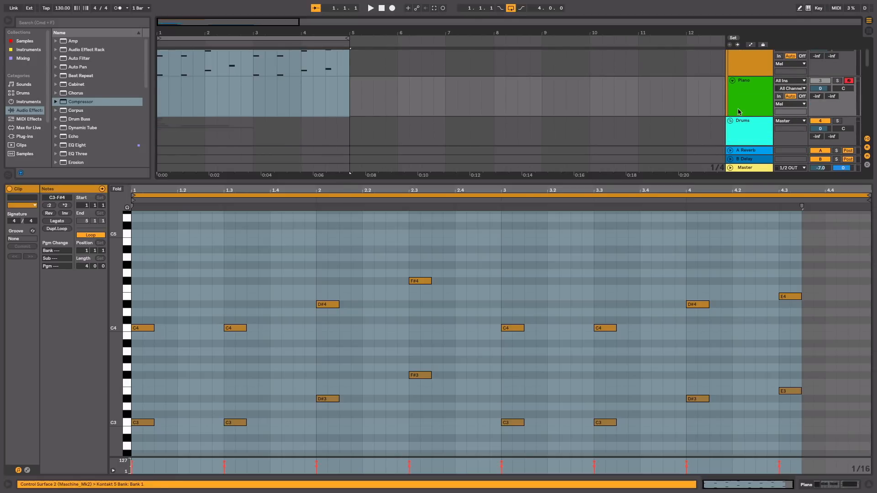
pyautogui.click(759, 83)
# Step: Create an empty MIDI clip over bars 1 to 4 on the Piano track and open it for note editing
pyautogui.moveTo(346, 96); pyautogui.dragTo(134, 77)
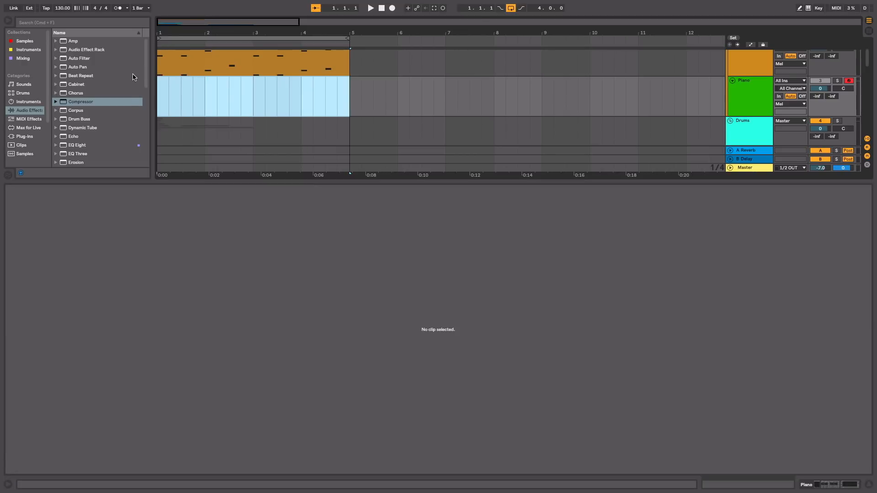
pyautogui.press('super+shift+m')
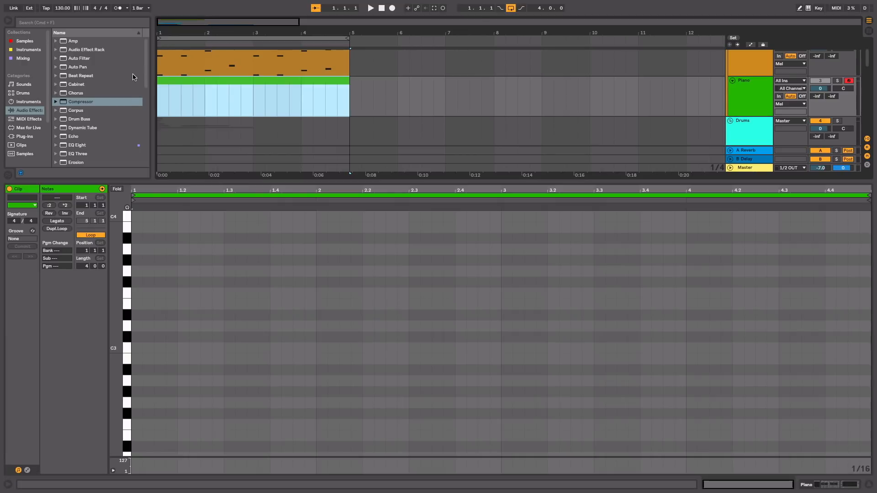
pyautogui.doubleClick(183, 83)
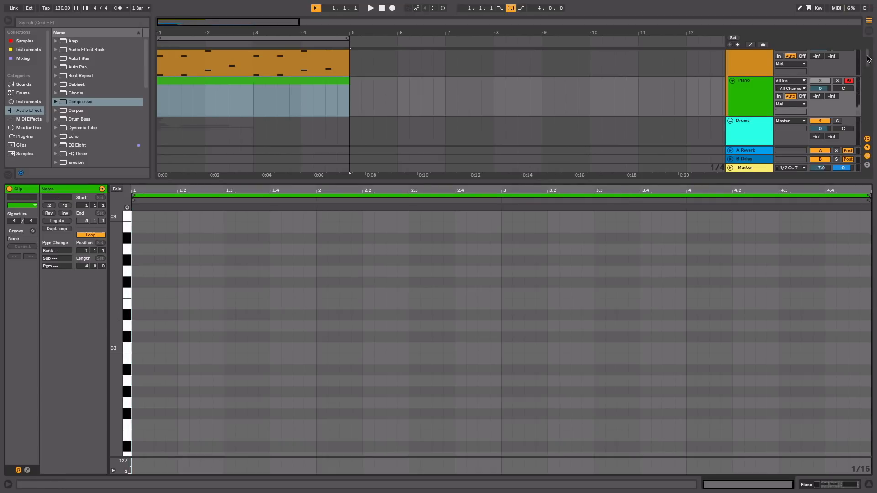
# Step: Clear the Mel and Choir solos, deactivate the Drums group while keeping the melody tracks active, and play the loop
pyautogui.scroll(2, 839, 66)
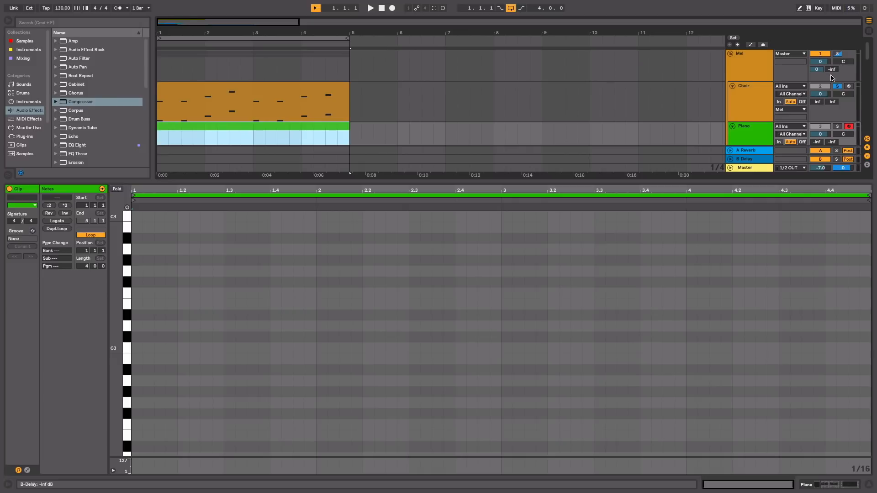
pyautogui.click(838, 87)
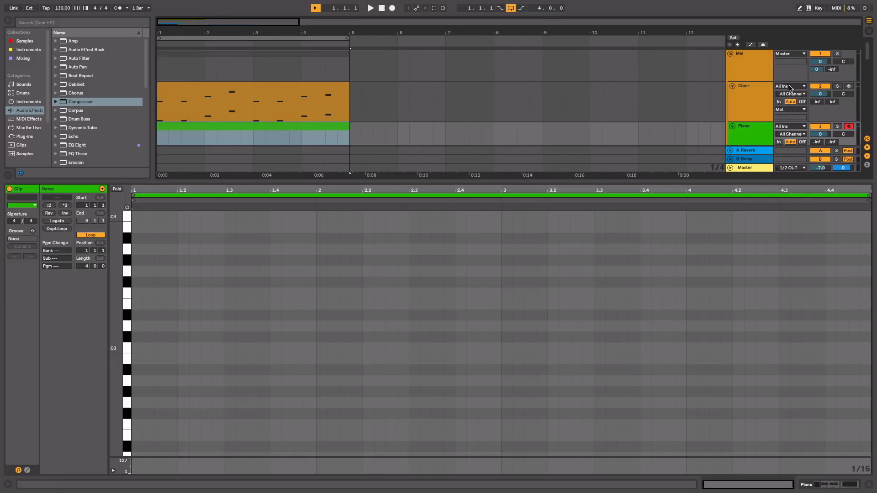
pyautogui.click(767, 60)
pyautogui.scroll(-5, 758, 74)
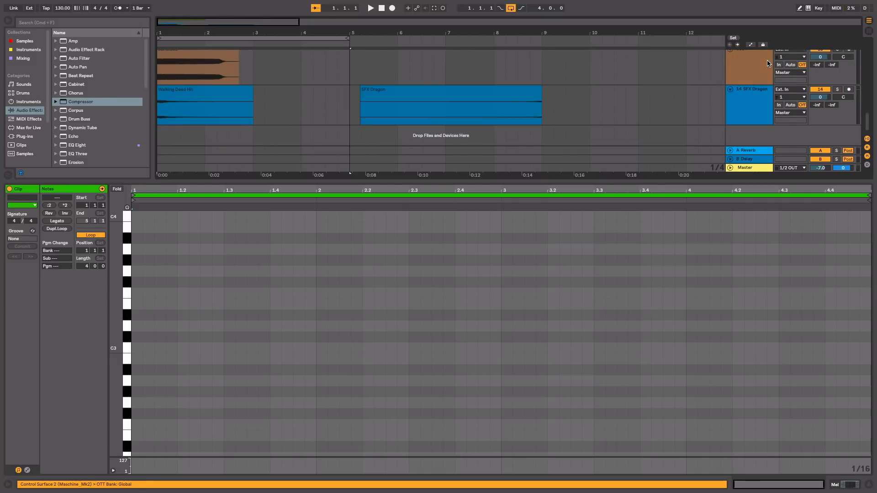
pyautogui.click(756, 97)
pyautogui.scroll(5, 821, 93)
pyautogui.click(756, 104)
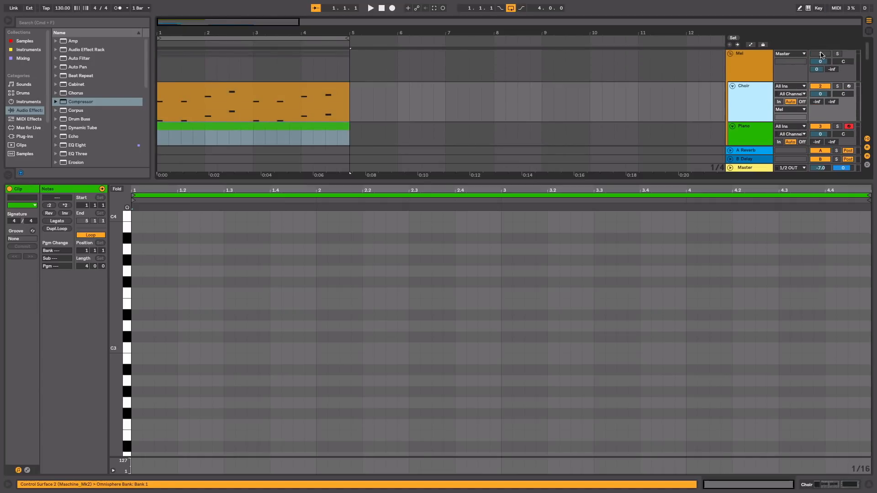
pyautogui.click(820, 55)
pyautogui.press('space')
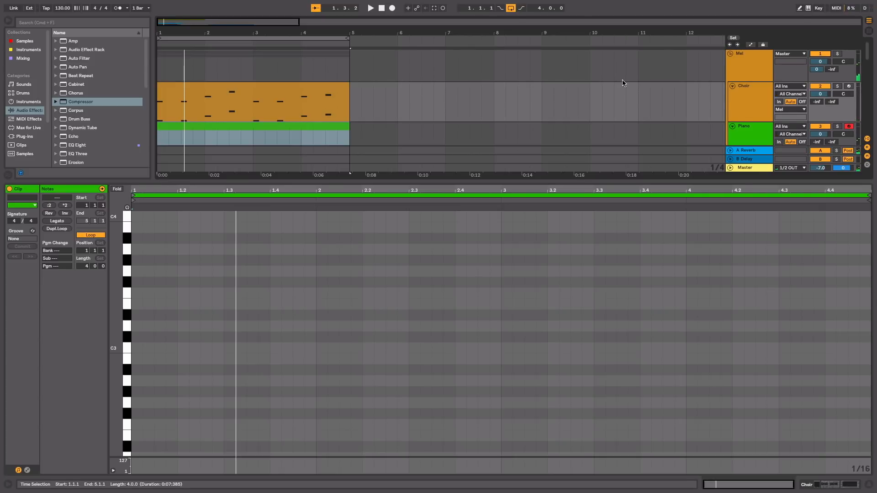
# Step: Draw Piano notes C5 at 1, D#5 at 1.2, E5 at 1.3 and F#5 at 1.4, and play them
pyautogui.scroll(-3, 622, 81)
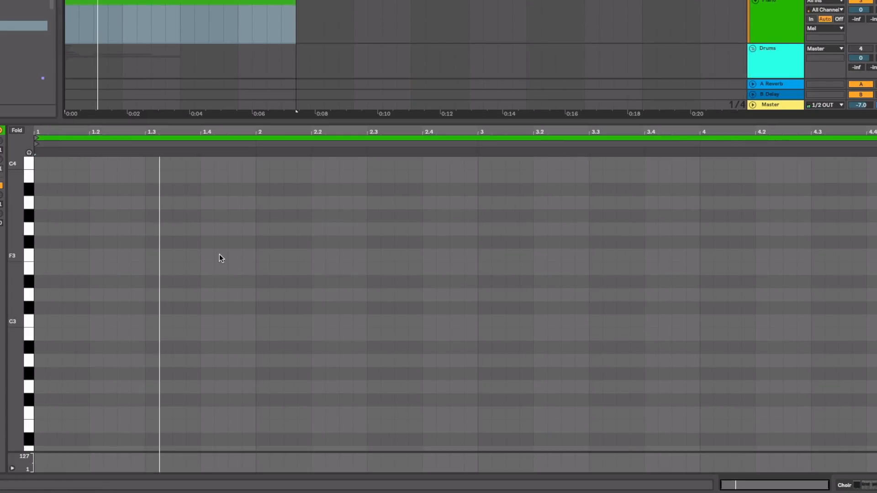
pyautogui.scroll(5, 219, 256)
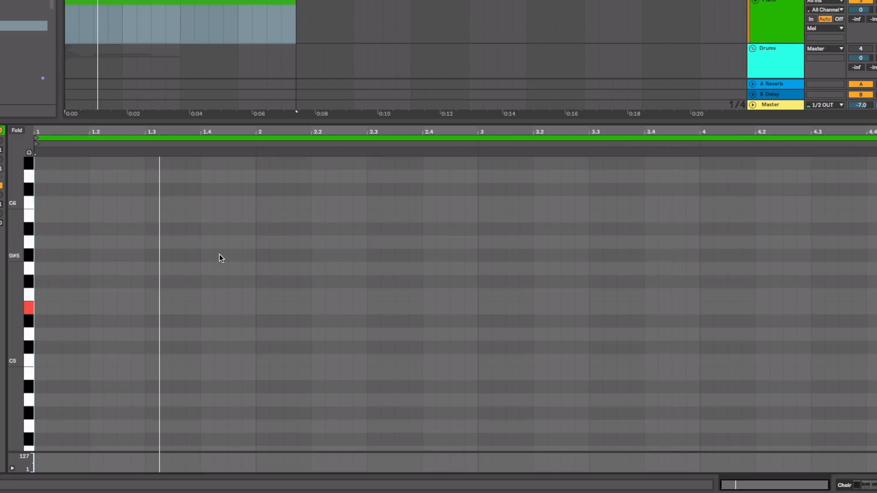
pyautogui.doubleClick(39, 357)
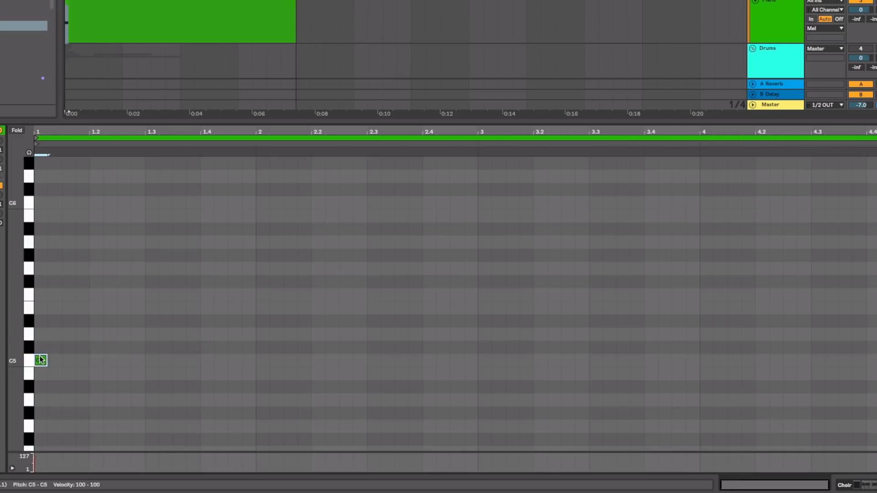
pyautogui.doubleClick(93, 321)
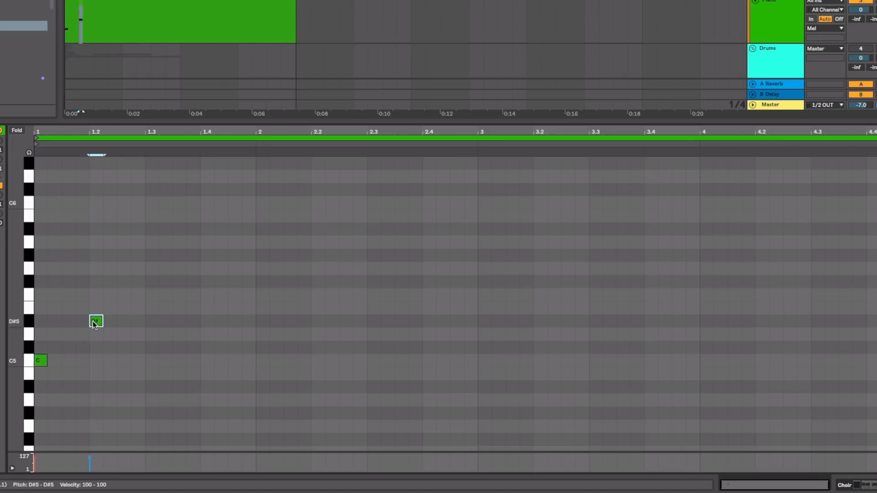
pyautogui.doubleClick(152, 308)
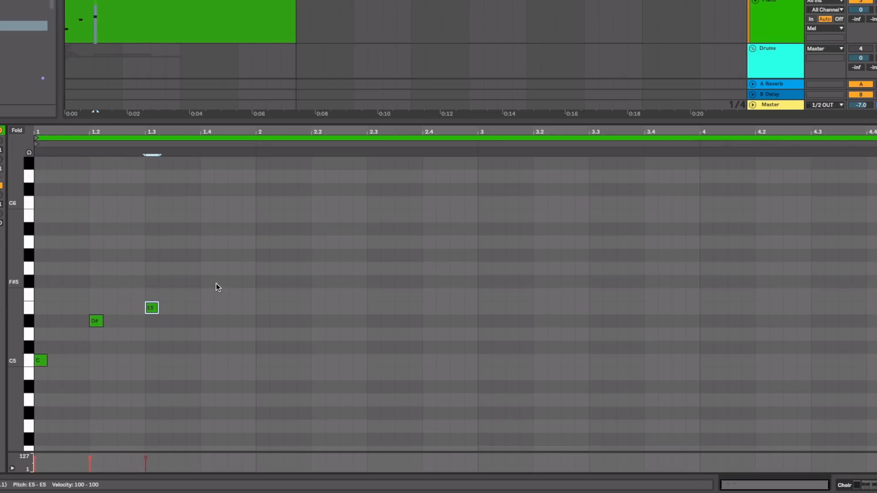
pyautogui.doubleClick(208, 283)
pyautogui.press('space')
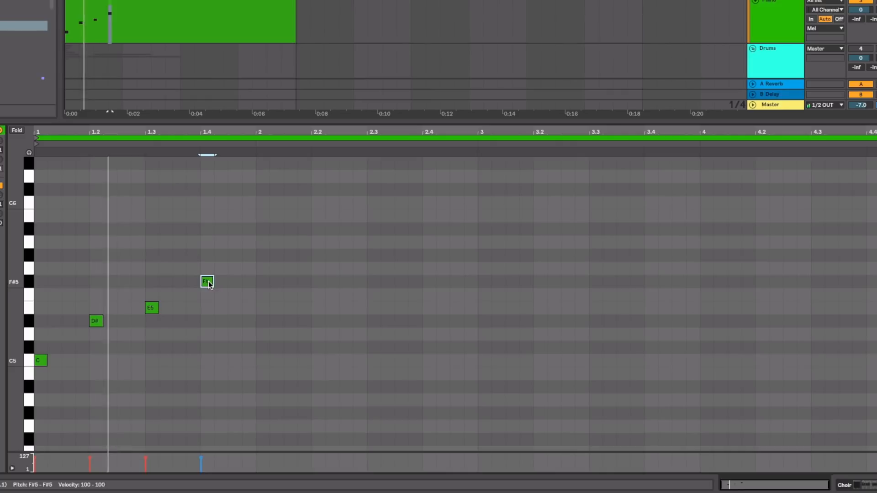
# Step: Move the Piano clip's D#5, E5 and F#5 notes half a beat earlier, and shift the F#5 further back to 1.3
pyautogui.click(233, 280)
pyautogui.moveTo(233, 279); pyautogui.dragTo(86, 347)
pyautogui.press('Left')
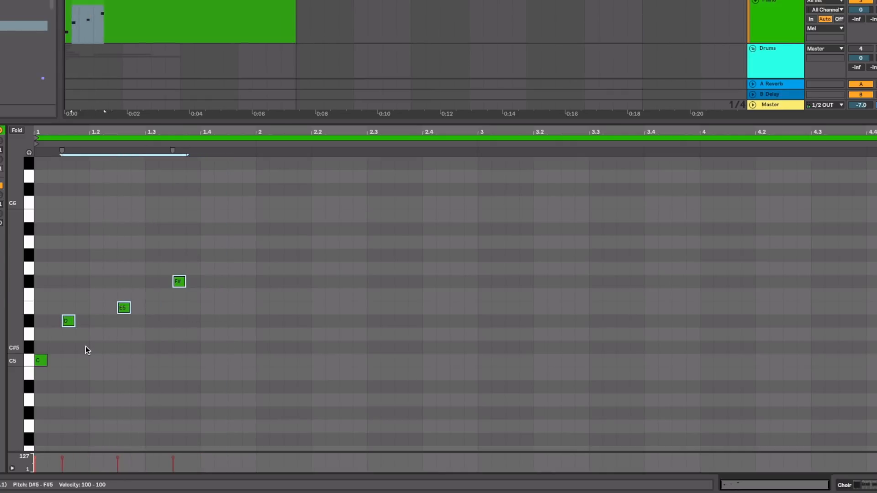
pyautogui.moveTo(135, 267); pyautogui.dragTo(181, 286)
pyautogui.press('Left')
pyautogui.press('Left')
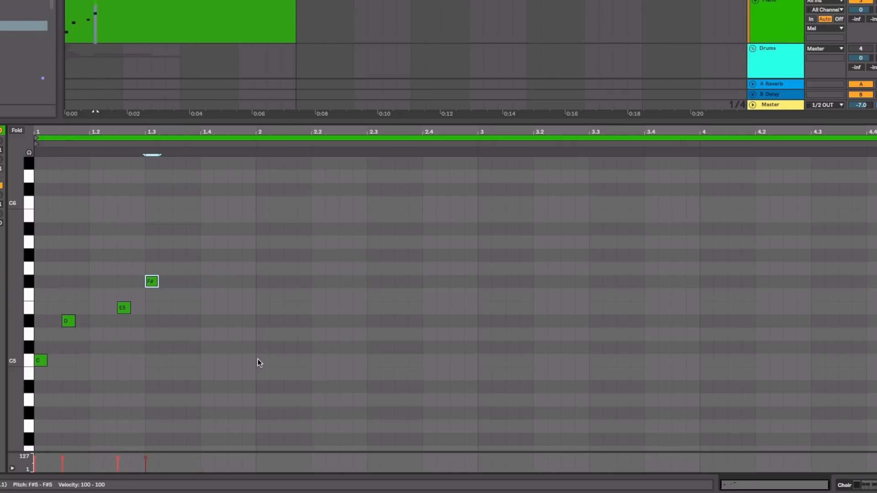
# Step: Move the Piano clip's F#5 note to 1.2.3 and its E5 note to 1.2
pyautogui.press('Left')
pyautogui.press('Left')
pyautogui.click(123, 308)
pyautogui.press('Left')
pyautogui.press('Left')
# Step: Duplicate the four-note Piano phrase every two beats until it fills the four-bar clip, and play it
pyautogui.moveTo(141, 243); pyautogui.dragTo(32, 410)
pyautogui.hotkey('ctrl', 'd')
pyautogui.hotkey('ctrl', 'd')
pyautogui.press('space')
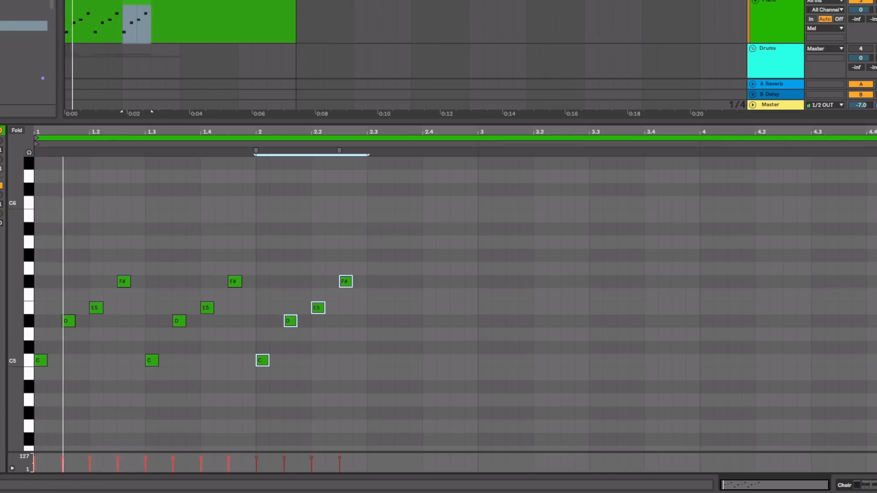
pyautogui.hotkey('ctrl', 'd')
pyautogui.hotkey('ctrl', 'd')
pyautogui.hotkey('ctrl', 'd')
pyautogui.hotkey('ctrl', 'd')
pyautogui.hotkey('ctrl', 'd')
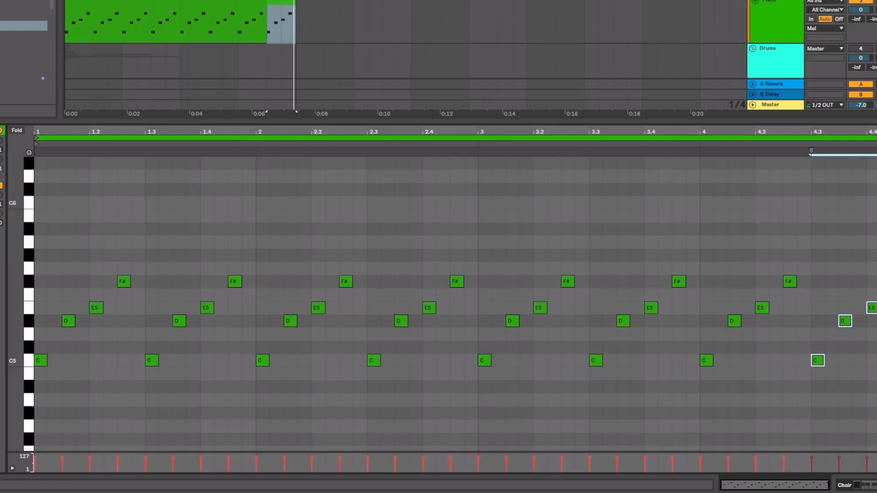
# Step: Set the Piano track's volume to -8.1 dB, listen to the loop and enlarge the arrangement area
pyautogui.moveTo(862, 10); pyautogui.dragTo(863, 12)
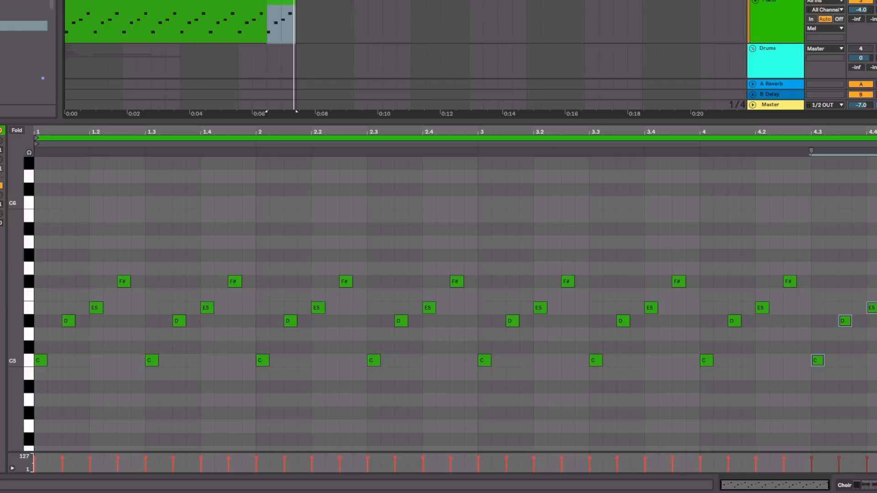
pyautogui.moveTo(862, 11); pyautogui.dragTo(862, 18)
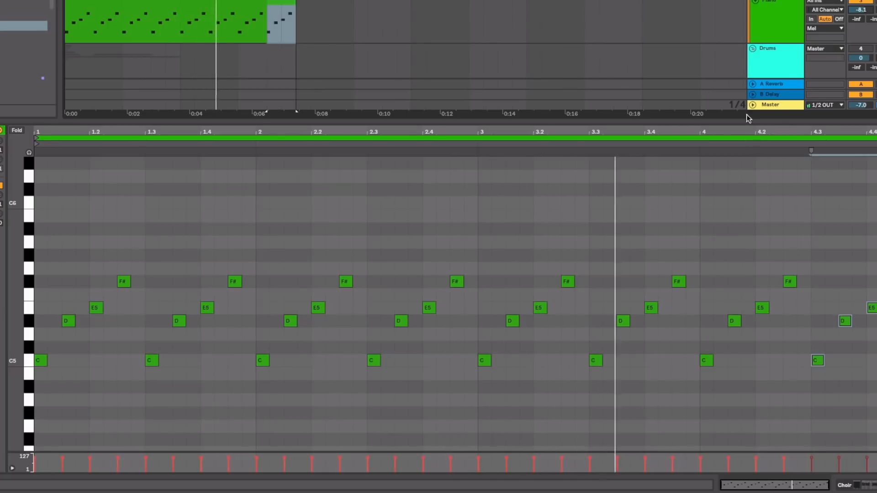
pyautogui.moveTo(744, 120); pyautogui.dragTo(745, 216)
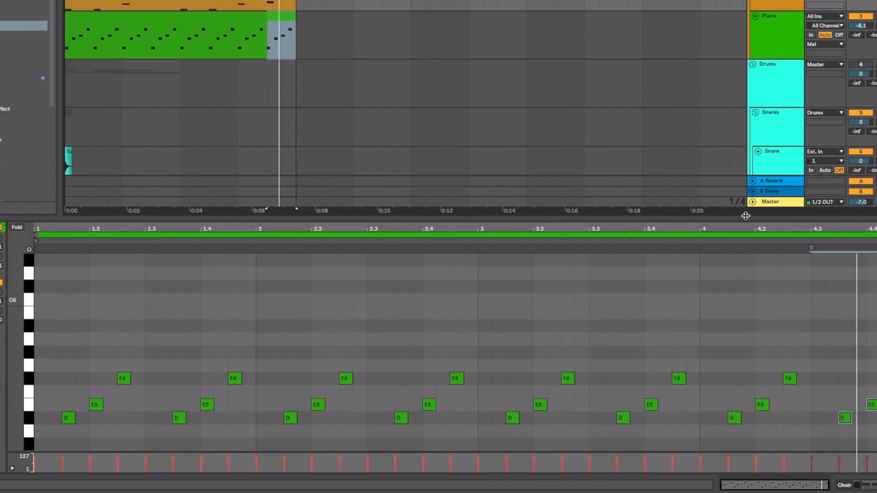
pyautogui.press('space')
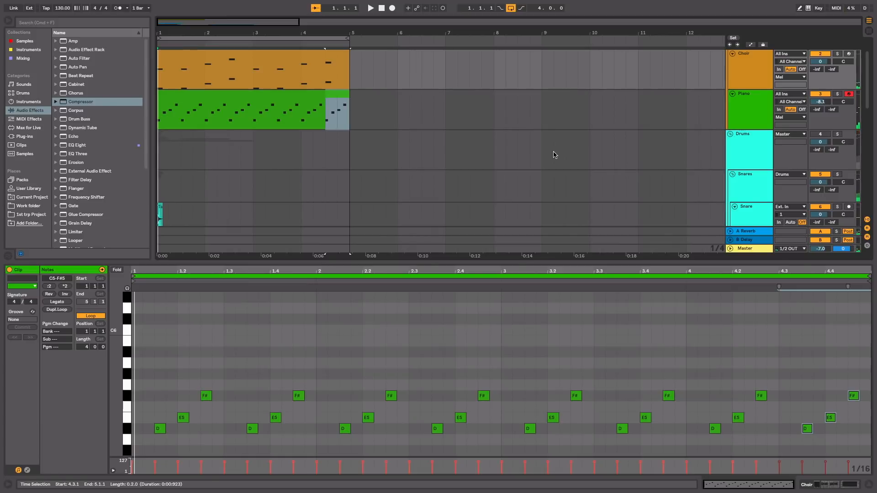
# Step: Move the Kick track to the beginning of the Drums group, directly above Snares
pyautogui.scroll(-1, 577, 150)
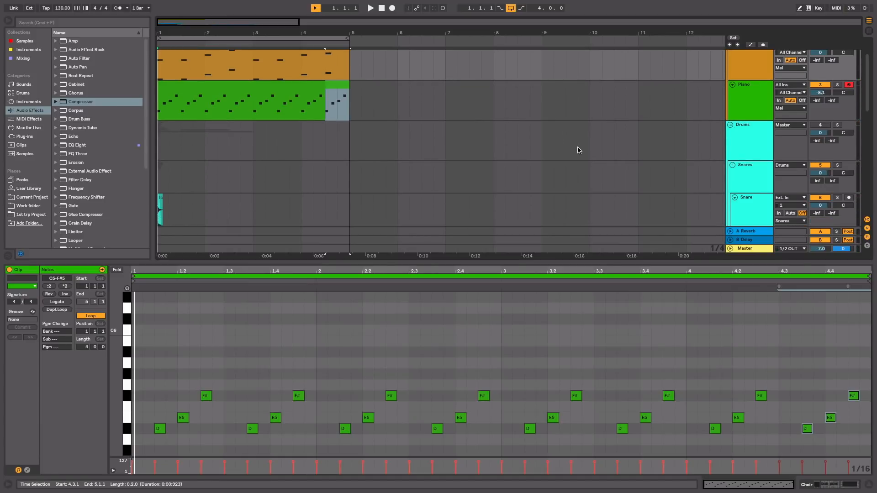
pyautogui.scroll(-4, 577, 151)
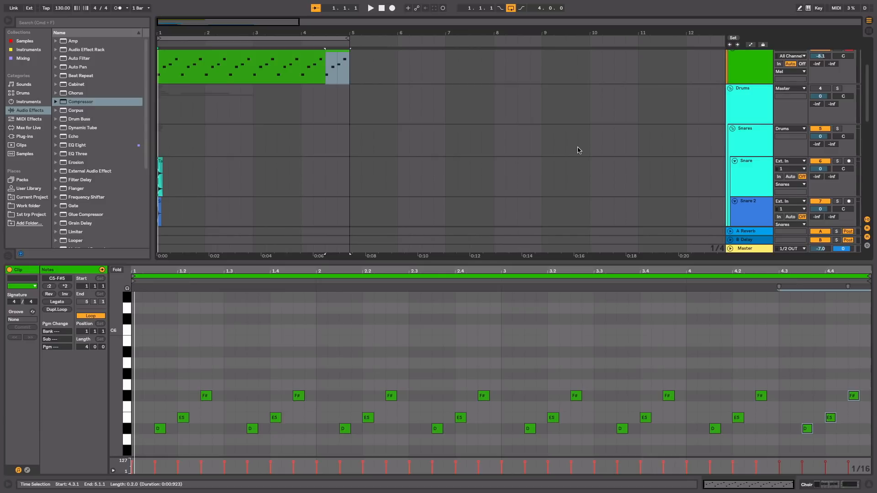
pyautogui.scroll(-4, 578, 150)
pyautogui.scroll(-5, 578, 150)
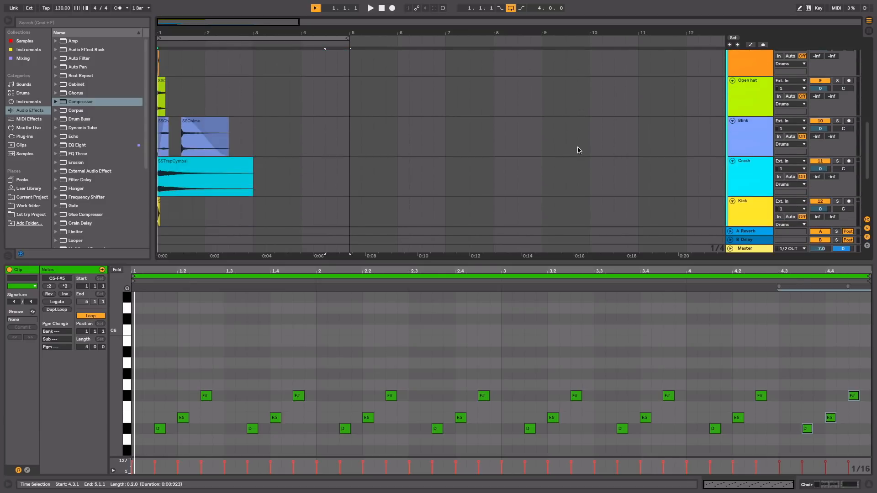
pyautogui.click(757, 152)
pyautogui.moveTo(757, 152); pyautogui.dragTo(749, 105)
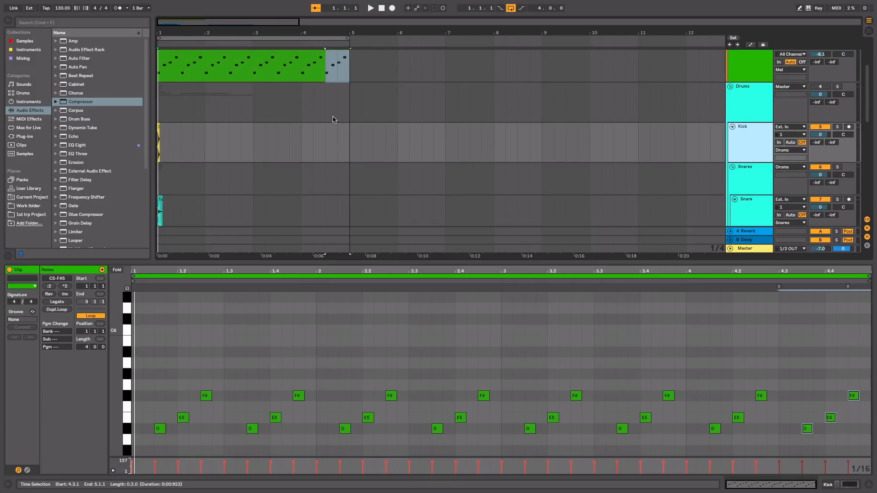
# Step: Activate the Drums group, mute Snares, Hi hat, Open hat, Blink, Crash, 808 and SFX Dragon so only Kick remains audible, and play
pyautogui.moveTo(172, 31); pyautogui.dragTo(182, 48)
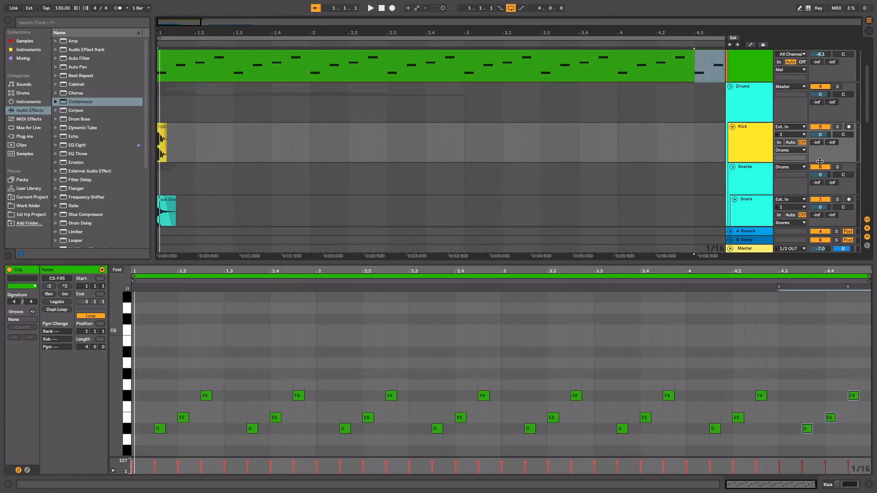
pyautogui.scroll(-4, 824, 168)
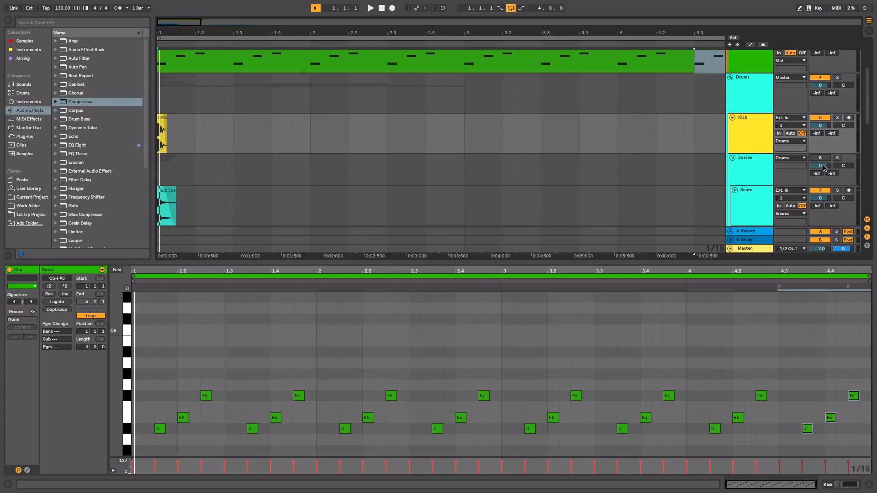
pyautogui.scroll(-3, 813, 180)
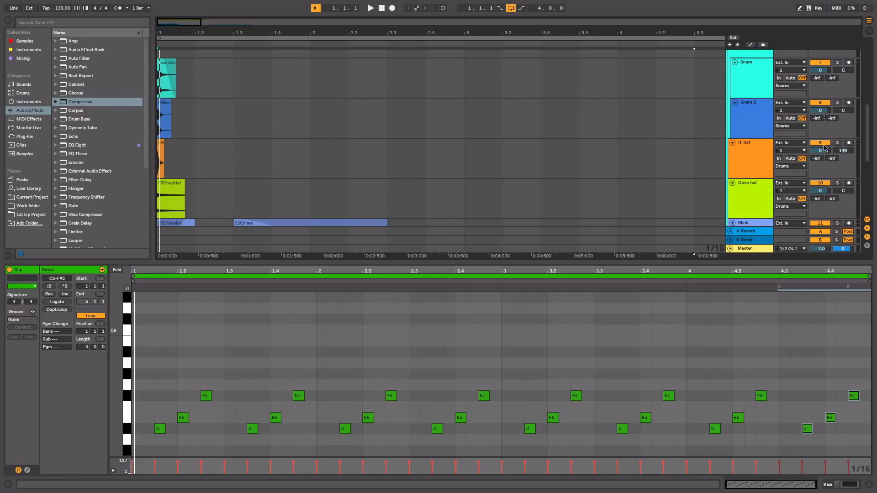
pyautogui.scroll(-3, 821, 184)
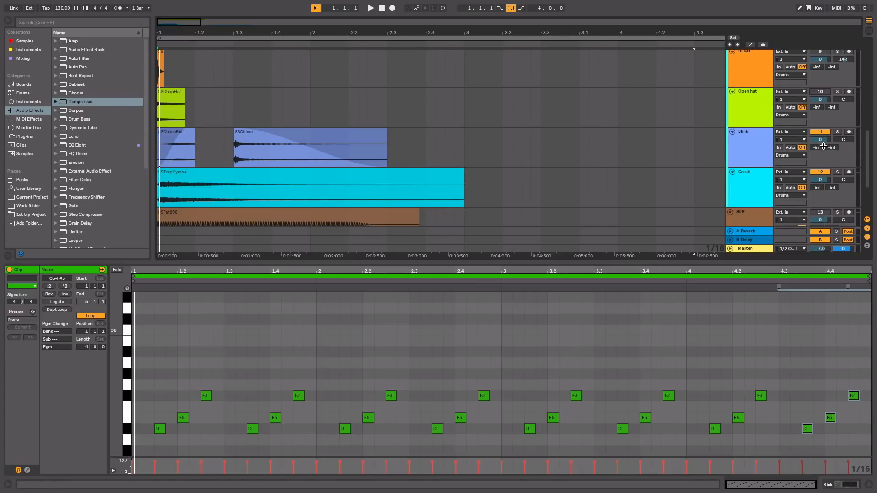
pyautogui.scroll(8, 824, 166)
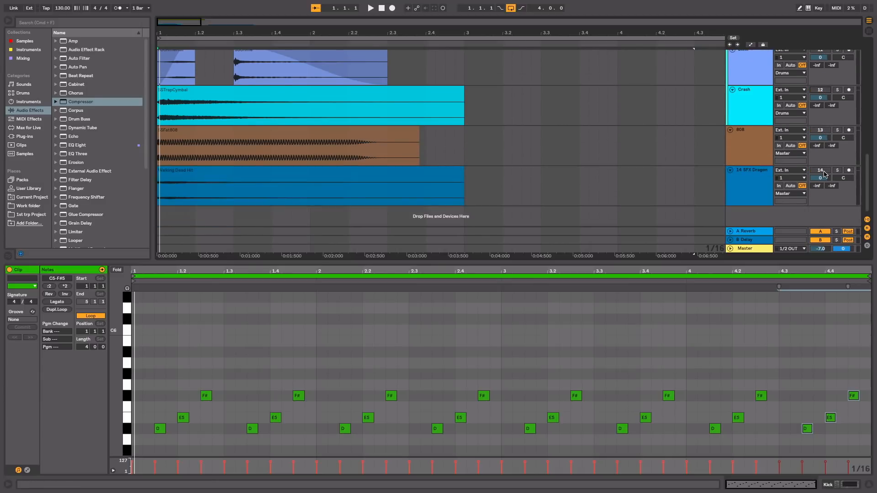
pyautogui.press('space')
pyautogui.scroll(-3, 331, 153)
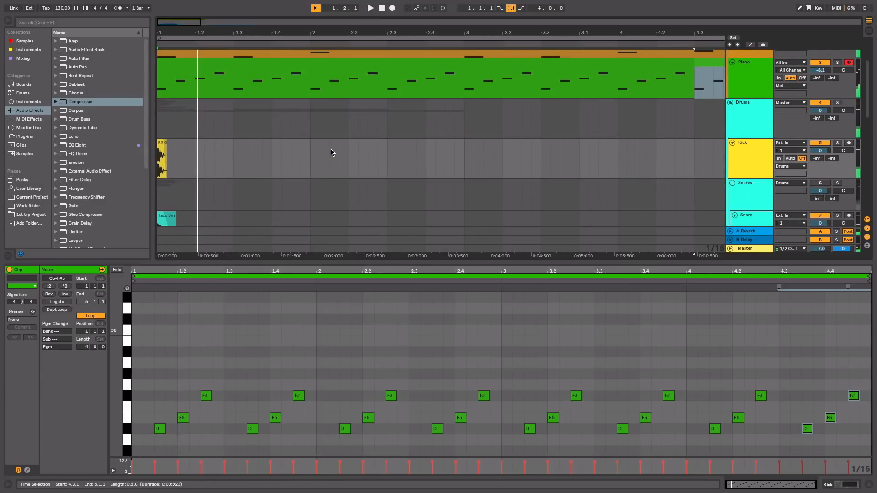
# Step: Lengthen the fade-out of the first SSKick clip so it starts at about 0:00:030
pyautogui.click(161, 145)
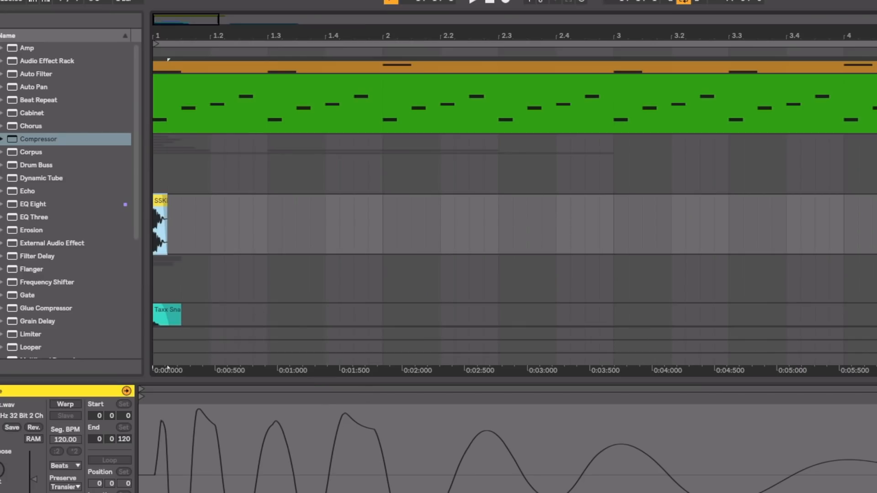
pyautogui.moveTo(158, 40); pyautogui.dragTo(158, 114)
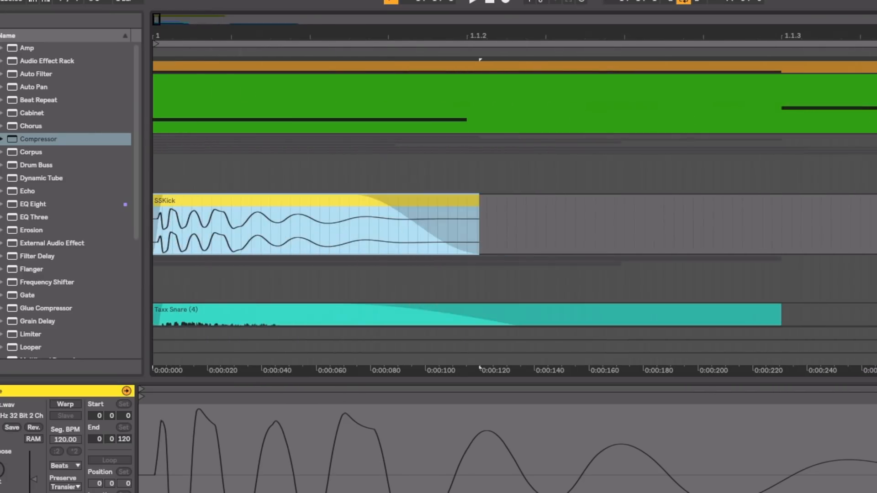
pyautogui.moveTo(396, 222)
pyautogui.moveTo(359, 196); pyautogui.dragTo(552, 193)
pyautogui.moveTo(464, 186); pyautogui.dragTo(237, 144)
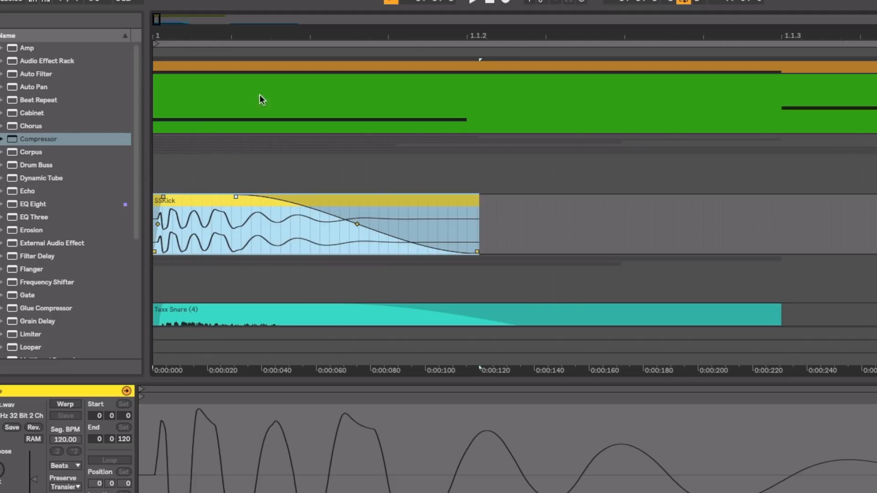
# Step: Copy the SSKick clip to 1.2.3, 1.4.3 and 2 on the Kick track, and play the pattern
pyautogui.moveTo(284, 34); pyautogui.dragTo(284, 12)
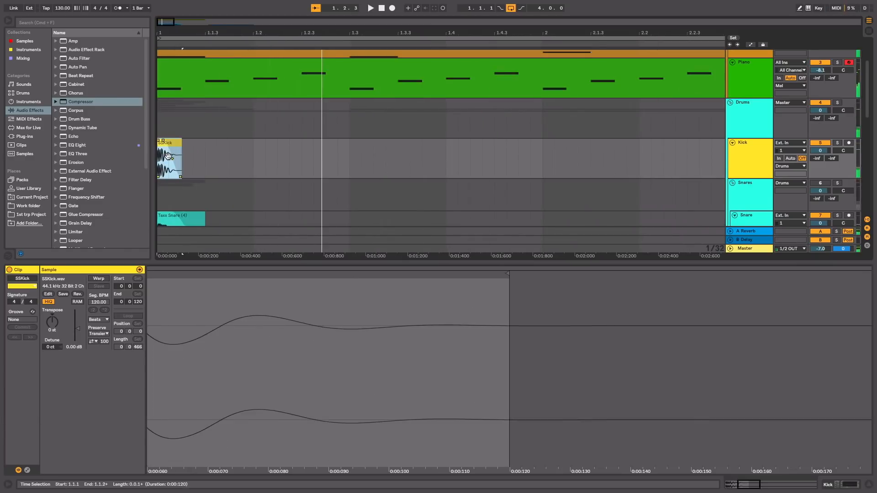
pyautogui.moveTo(169, 142); pyautogui.dragTo(313, 143)
pyautogui.hscroll(3, 256, 142)
pyautogui.moveTo(205, 142); pyautogui.dragTo(403, 164)
pyautogui.click(276, 146)
pyautogui.press('space')
pyautogui.press('space')
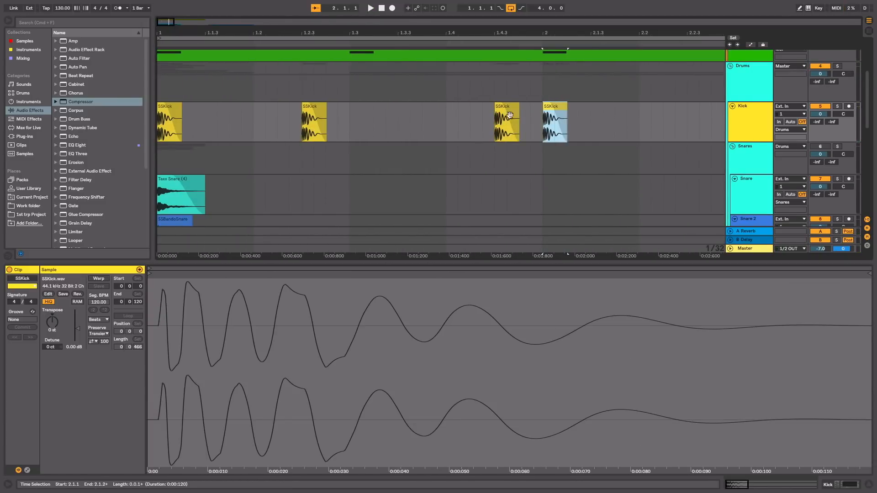
# Step: Rework the bar 2 kicks with hits at 2.4, 2.4.3 and 3 instead of the hit at 2, checking them in playback
pyautogui.press('-')
pyautogui.press('-')
pyautogui.press('-')
pyautogui.click(381, 8)
pyautogui.press('space')
pyautogui.press('space')
pyautogui.click(200, 107)
pyautogui.press('+')
pyautogui.moveTo(221, 106); pyautogui.dragTo(276, 106)
pyautogui.click(382, 9)
# Step: Place further SSKick copies at 3.4.3, 4.1.3 and 4.4.3, and play the pattern from the start
pyautogui.press('space')
pyautogui.press('space')
pyautogui.moveTo(276, 32); pyautogui.dragTo(276, 82)
pyautogui.moveTo(307, 106); pyautogui.dragTo(277, 107)
pyautogui.moveTo(307, 106); pyautogui.dragTo(435, 113)
pyautogui.click(382, 8)
pyautogui.press('space')
pyautogui.press('space')
pyautogui.scroll(-4, 408, 153)
pyautogui.moveTo(434, 113); pyautogui.dragTo(461, 113)
pyautogui.moveTo(433, 113); pyautogui.dragTo(539, 113)
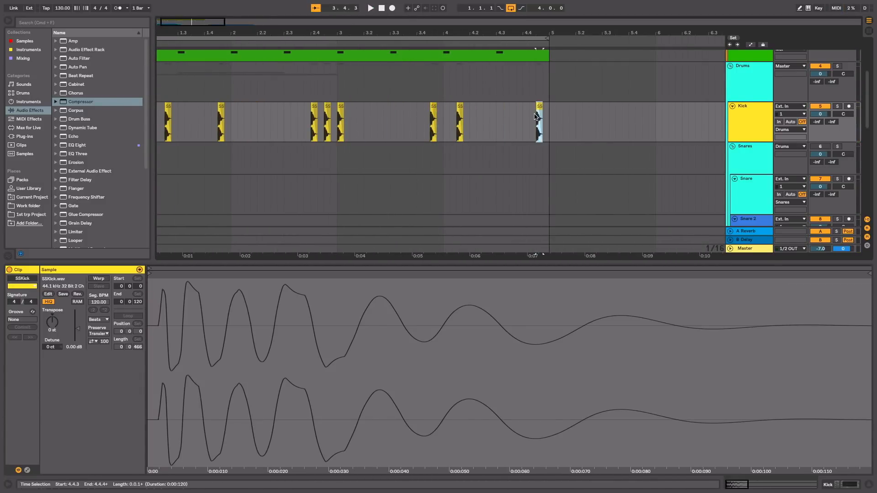
pyautogui.click(383, 9)
pyautogui.press('space')
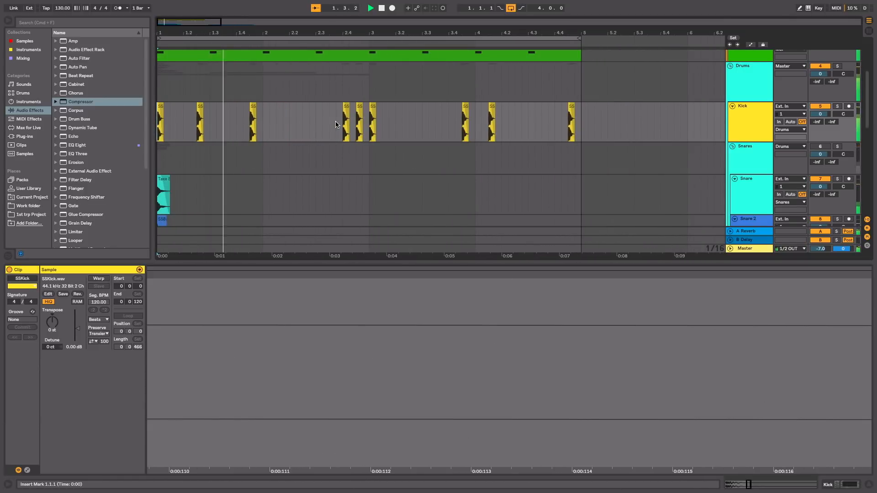
pyautogui.press('space')
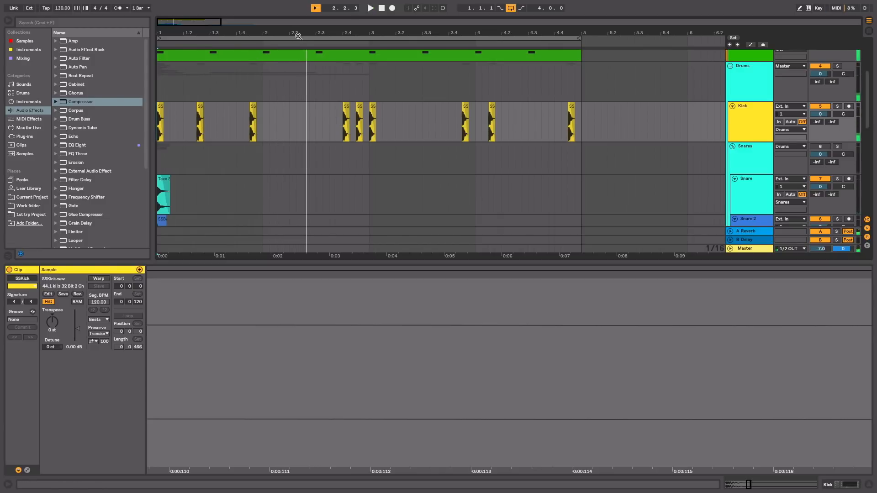
# Step: Duplicate the clips of all tracks from bars 1 to 4 into bars 5 to 8, and extend the loop to eight bars
pyautogui.moveTo(306, 33); pyautogui.dragTo(211, 33)
pyautogui.scroll(4, 203, 123)
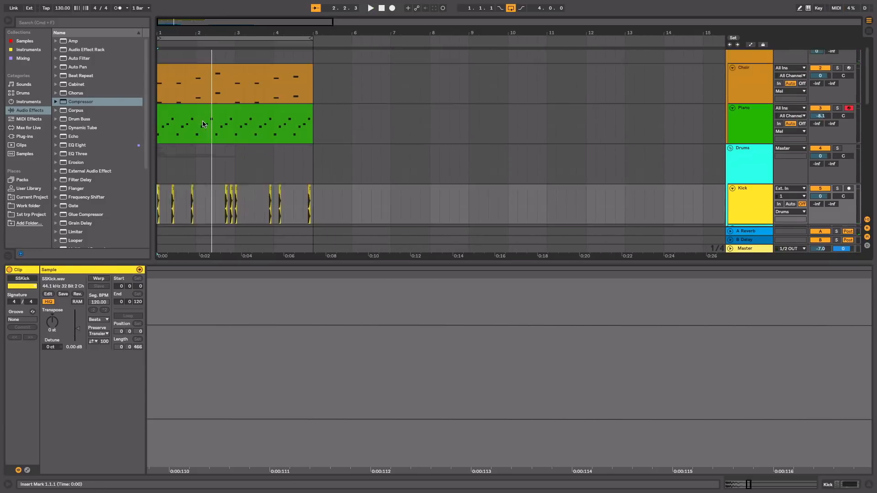
pyautogui.scroll(-2, 264, 102)
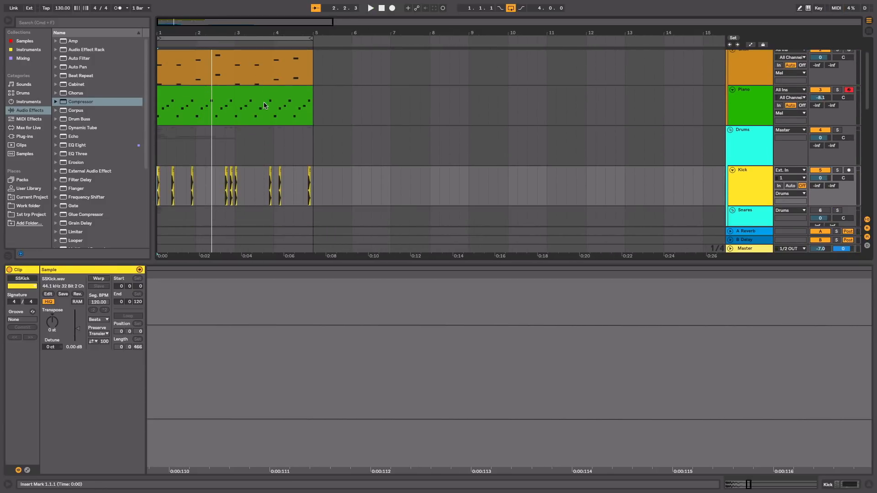
pyautogui.scroll(2, 301, 94)
pyautogui.moveTo(309, 69); pyautogui.dragTo(151, 200)
pyautogui.hotkey('ctrl', 'd')
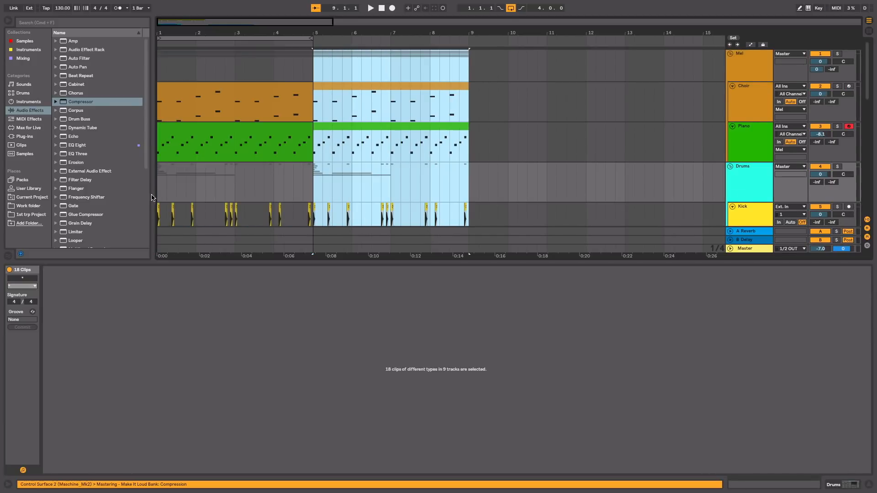
pyautogui.moveTo(308, 38); pyautogui.dragTo(468, 37)
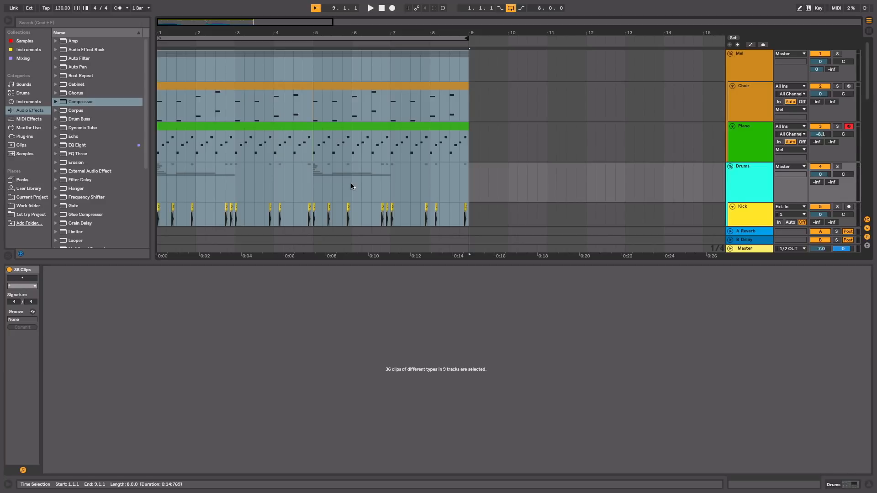
# Step: Move the kick at 6.4.3 to 6.4.2, place a copy at 6.4.4, and play from the start
pyautogui.scroll(-2, 351, 182)
pyautogui.moveTo(387, 34); pyautogui.dragTo(388, 83)
pyautogui.click(386, 168)
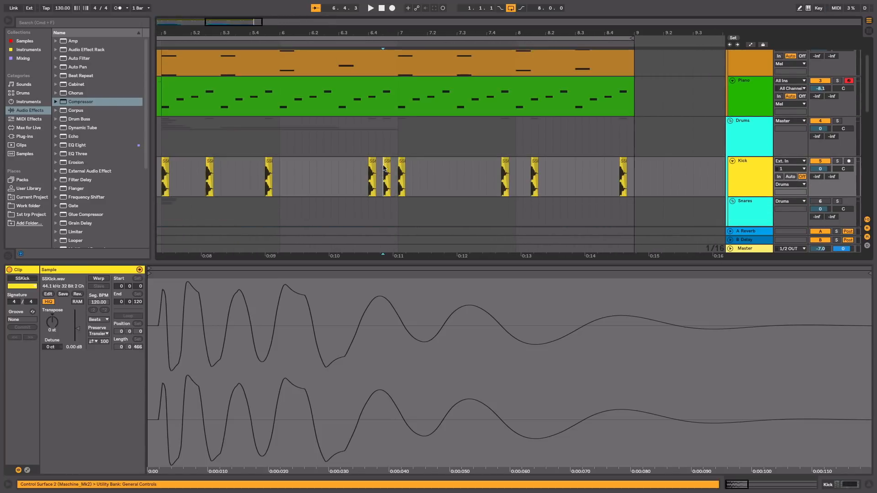
pyautogui.moveTo(384, 168); pyautogui.dragTo(380, 165)
pyautogui.press('super+d')
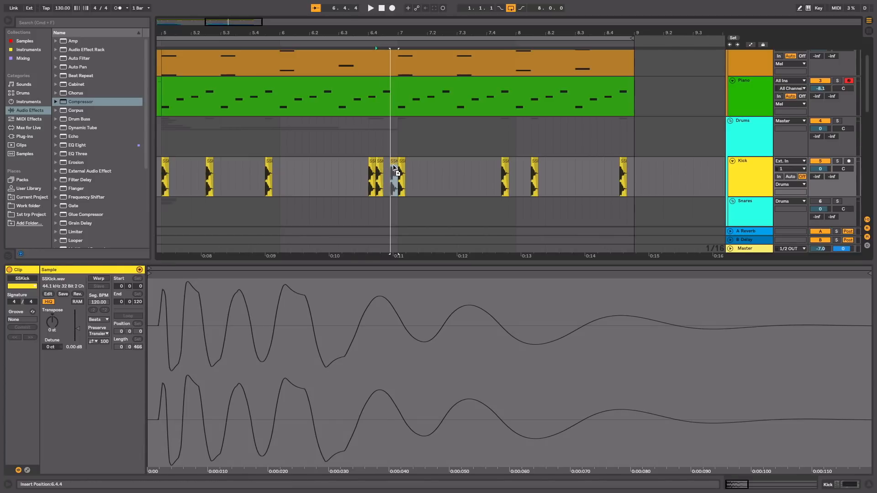
pyautogui.click(381, 10)
pyautogui.press('space')
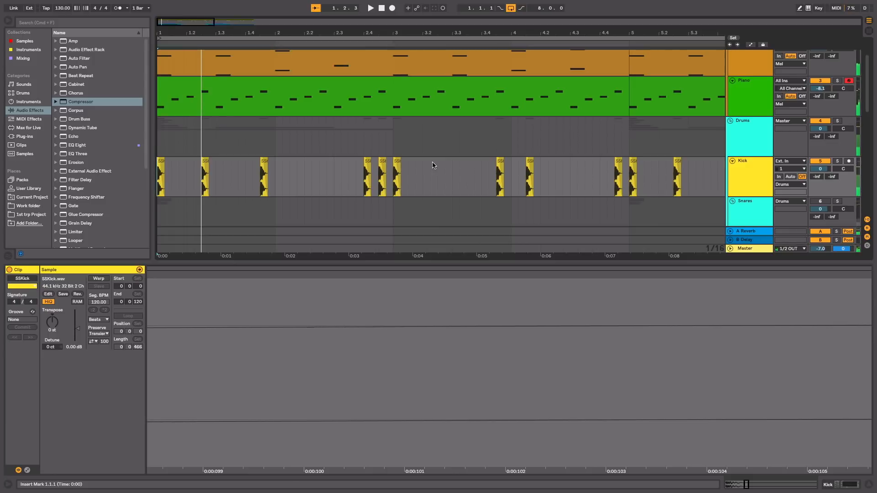
# Step: Activate the Snares group with Snare 2 muted, select the first Taxx Snare clip and audition it with the beat
pyautogui.scroll(-5, 402, 176)
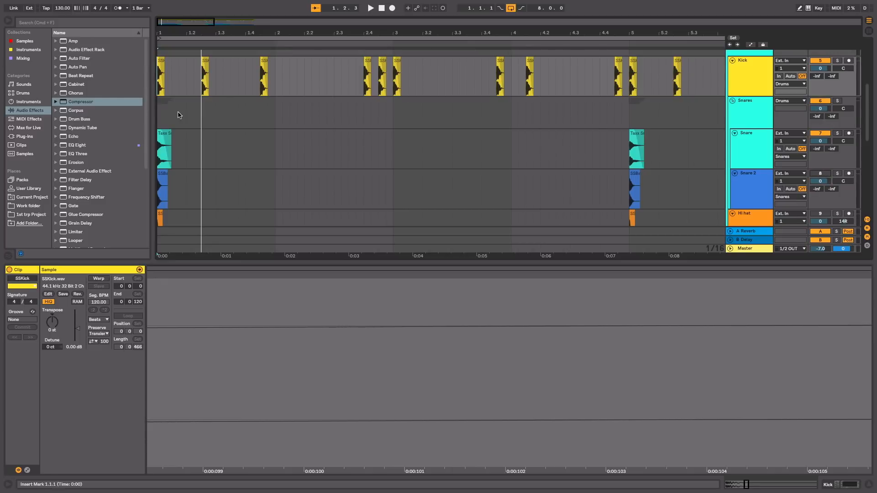
pyautogui.click(163, 136)
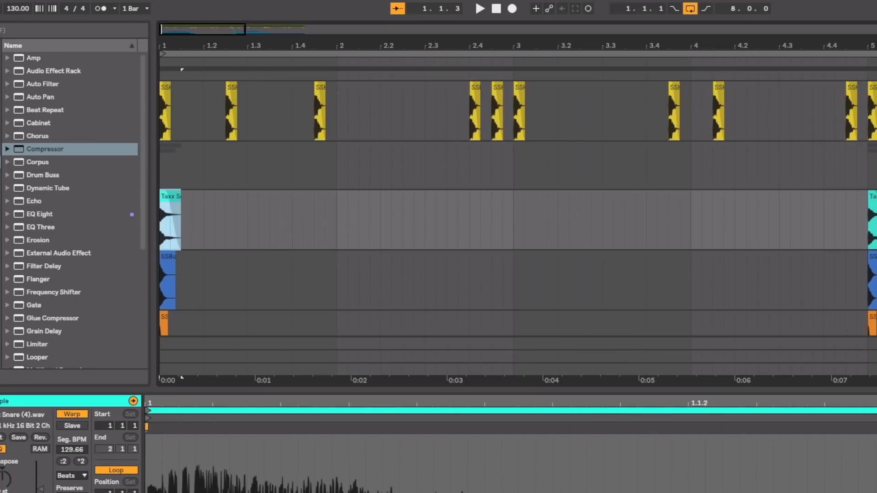
pyautogui.press('space')
pyautogui.press('space')
pyautogui.press('space')
pyautogui.press('space')
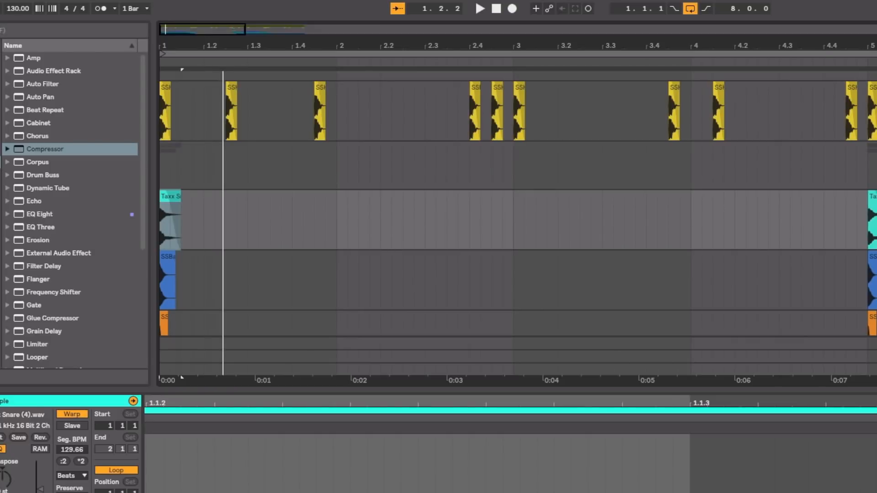
pyautogui.press('space')
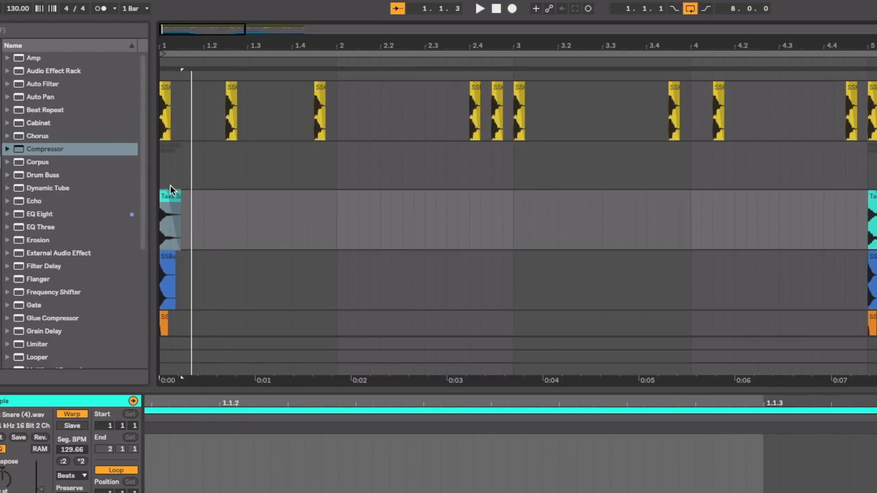
# Step: Remove the fade-out from the first Taxx Snare clip and audition its full tail from the start
pyautogui.click(166, 197)
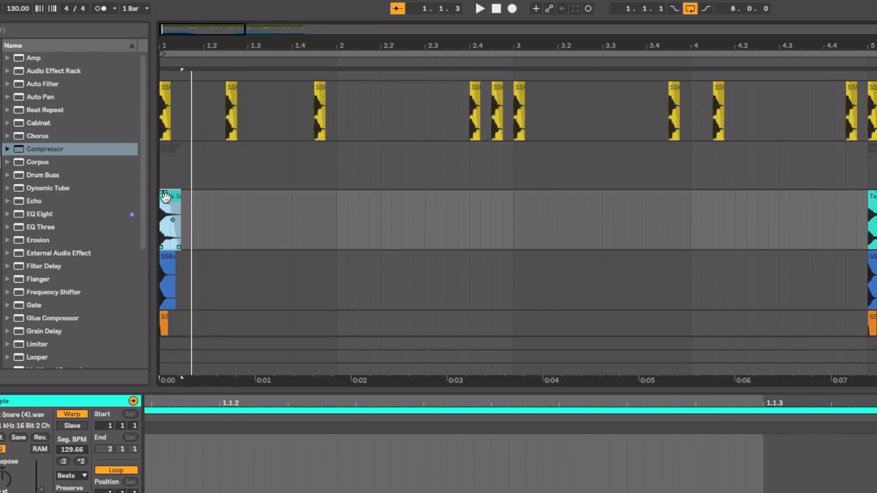
pyautogui.moveTo(166, 191); pyautogui.dragTo(138, 182)
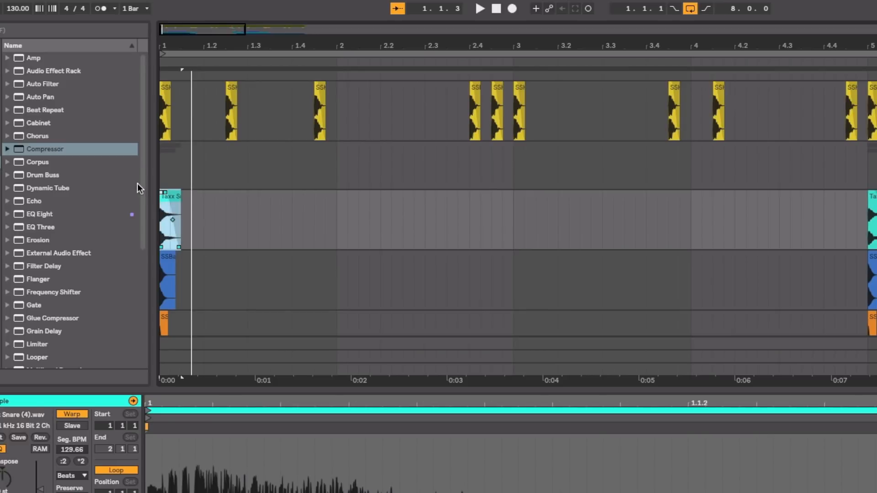
pyautogui.moveTo(174, 49); pyautogui.dragTo(184, 261)
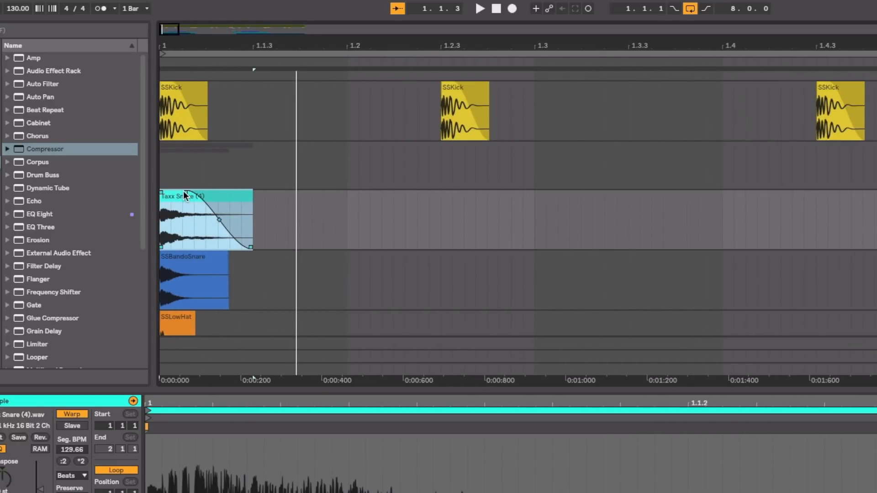
pyautogui.press('space')
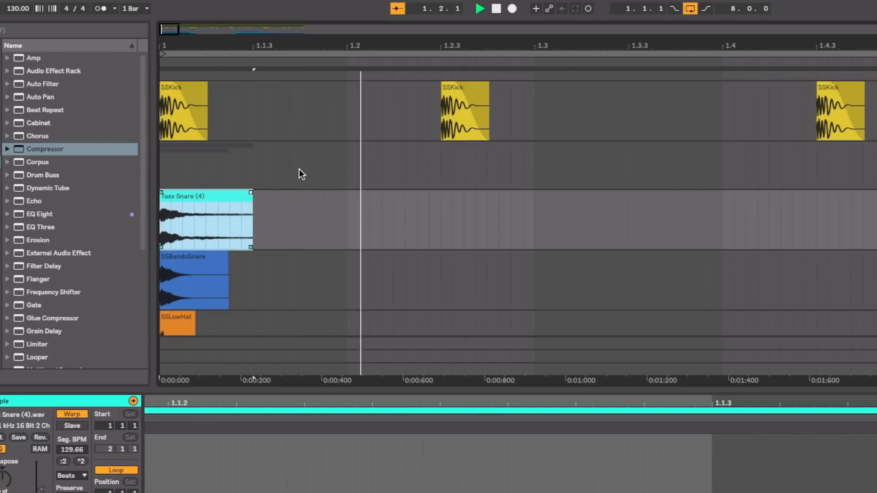
pyautogui.press('space')
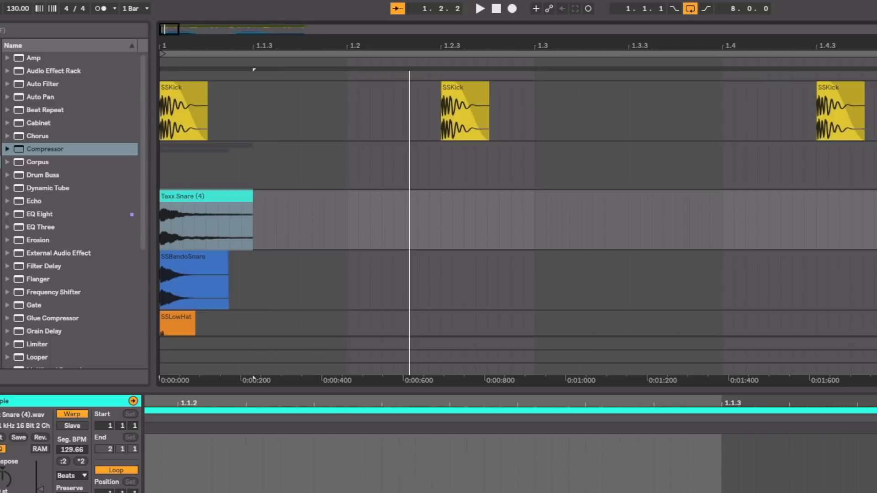
pyautogui.press('space')
pyautogui.press('space')
pyautogui.press('space')
# Step: Add a long fade-out starting about a third into the first Taxx Snare clip, and audition it from the start
pyautogui.press('space')
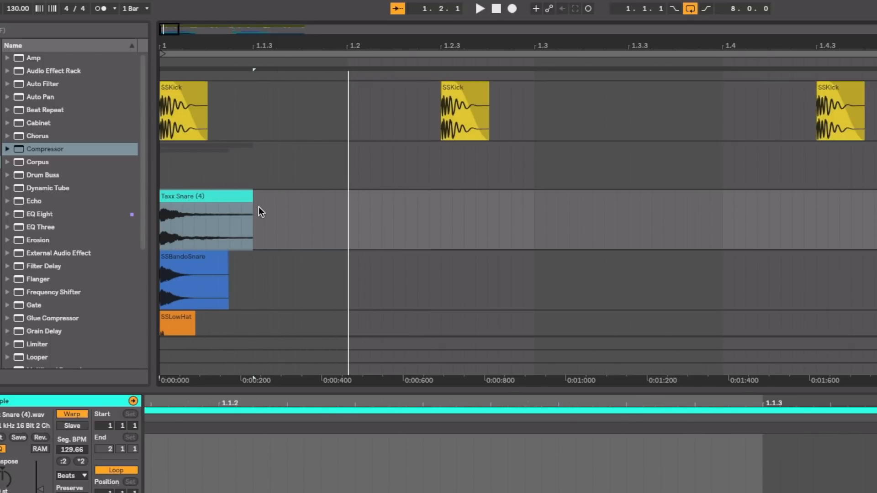
pyautogui.click(249, 196)
pyautogui.moveTo(250, 193); pyautogui.dragTo(185, 190)
pyautogui.press('space')
pyautogui.press('space')
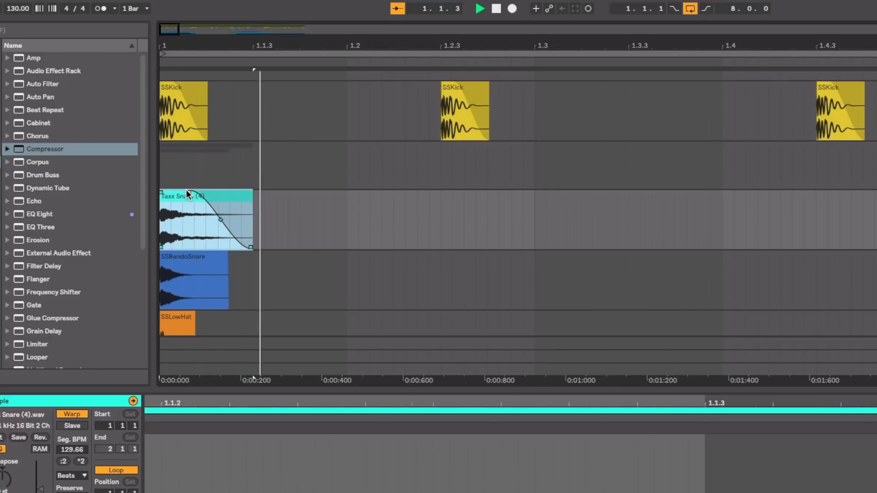
pyautogui.press('space')
pyautogui.press('space')
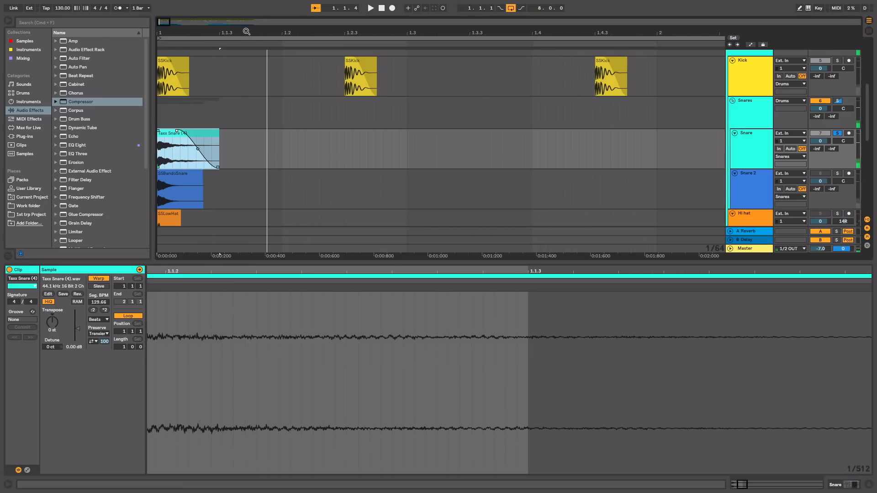
# Step: Move the first Taxx Snare clip to 1.3 and duplicate its bar repeatedly along the Snare track through bar 6
pyautogui.moveTo(247, 31); pyautogui.dragTo(246, 8)
pyautogui.moveTo(168, 133); pyautogui.dragTo(264, 133)
pyautogui.moveTo(326, 30); pyautogui.dragTo(326, 14)
pyautogui.moveTo(255, 141); pyautogui.dragTo(135, 144)
pyautogui.hotkey('ctrl', 'd')
pyautogui.hotkey('ctrl', 'd')
pyautogui.hotkey('ctrl', 'd')
pyautogui.hotkey('ctrl', 'd')
pyautogui.hotkey('ctrl', 'd')
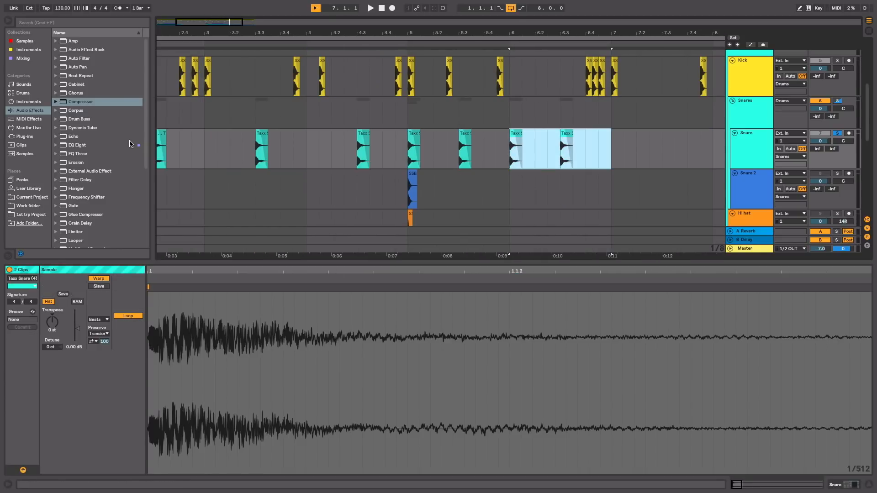
# Step: Delete the extra snare at 5.1 and duplicate the one-bar pattern so a snare falls on beat 3 of every bar through bar 8
pyautogui.moveTo(311, 33); pyautogui.dragTo(311, 14)
pyautogui.click(305, 135)
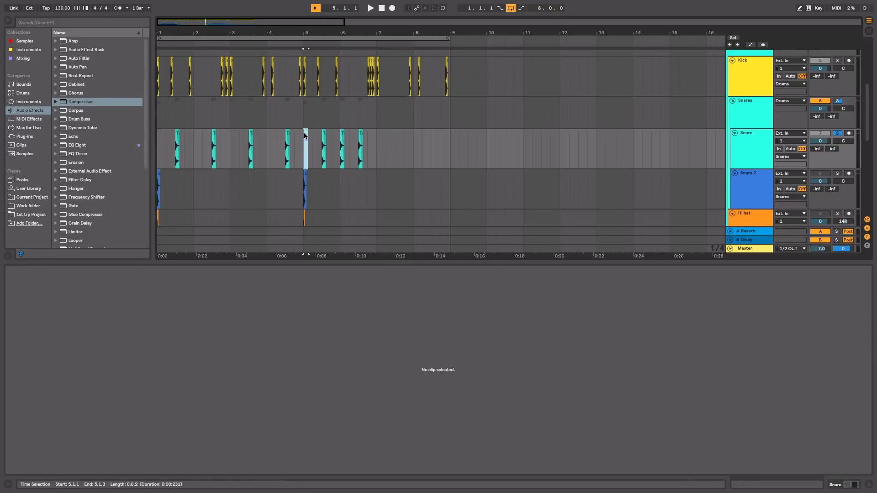
pyautogui.moveTo(377, 146); pyautogui.dragTo(266, 147)
pyautogui.press('super+d')
pyautogui.press('super+d')
pyautogui.press('super+d')
pyautogui.press('super+d')
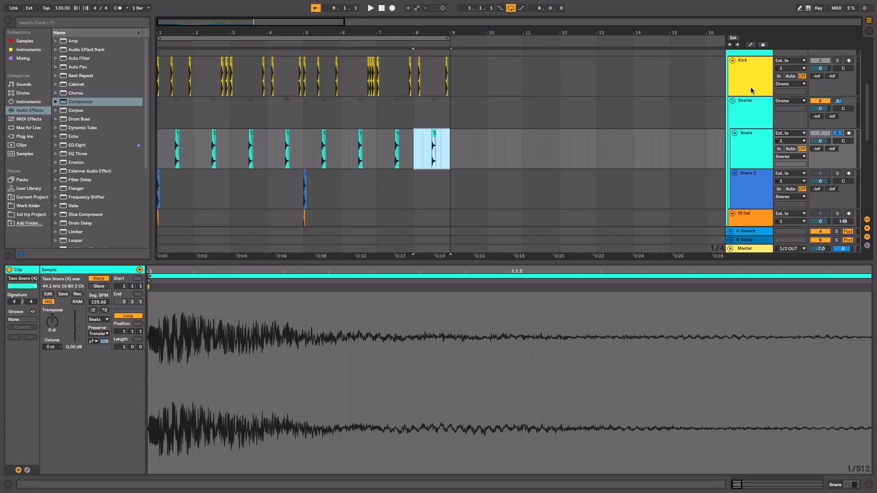
# Step: Turn off the Snare track's solo and play the whole beat from the start
pyautogui.click(837, 133)
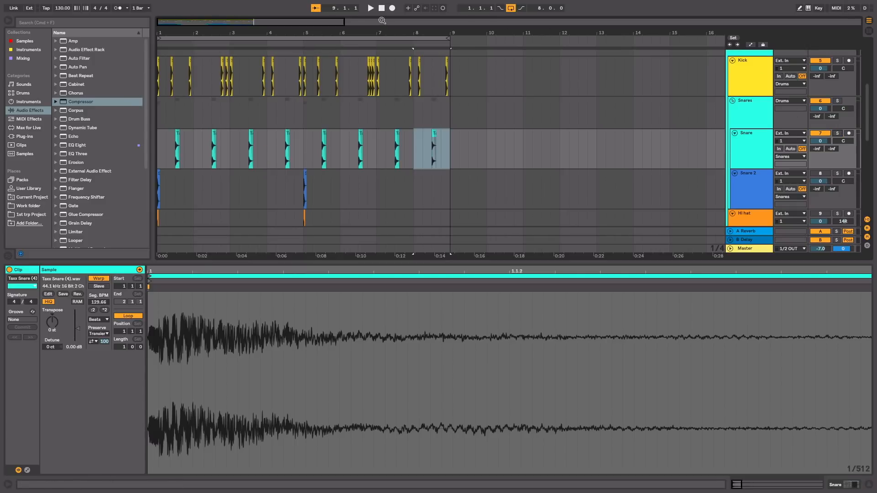
pyautogui.click(383, 8)
pyautogui.press('space')
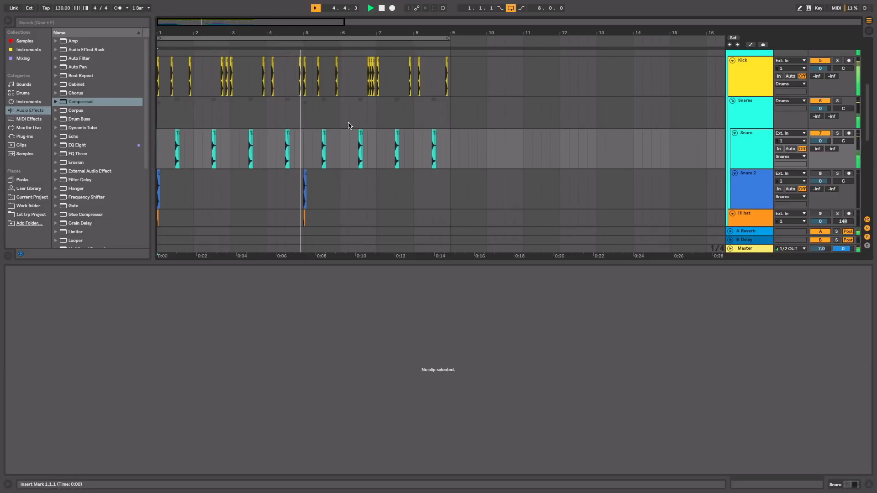
# Step: Delete the duplicated clips between 4.4.1 and 8.3.1 on the Snare 2 through 808 tracks, and stop playback
pyautogui.scroll(-5, 359, 191)
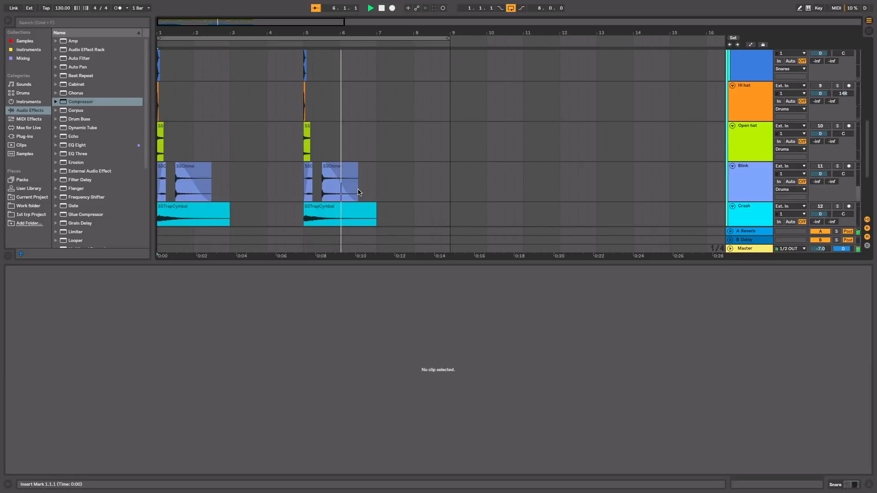
pyautogui.scroll(2, 358, 191)
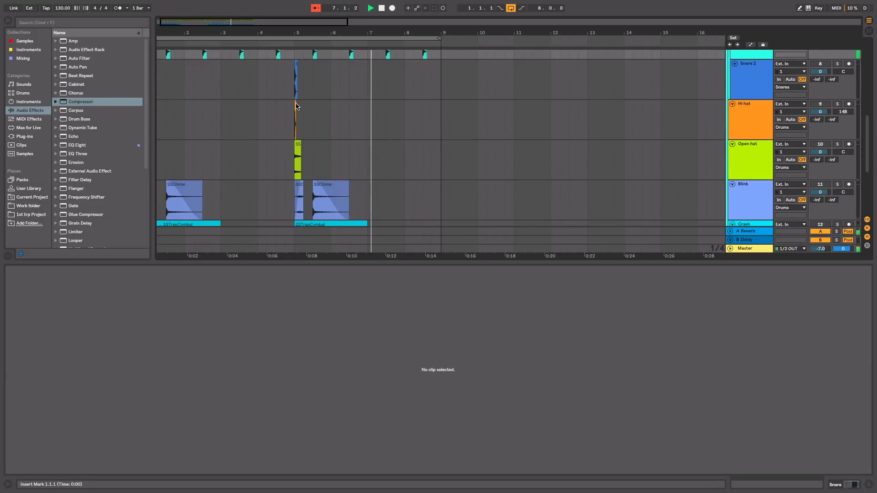
pyautogui.moveTo(292, 91); pyautogui.dragTo(425, 310)
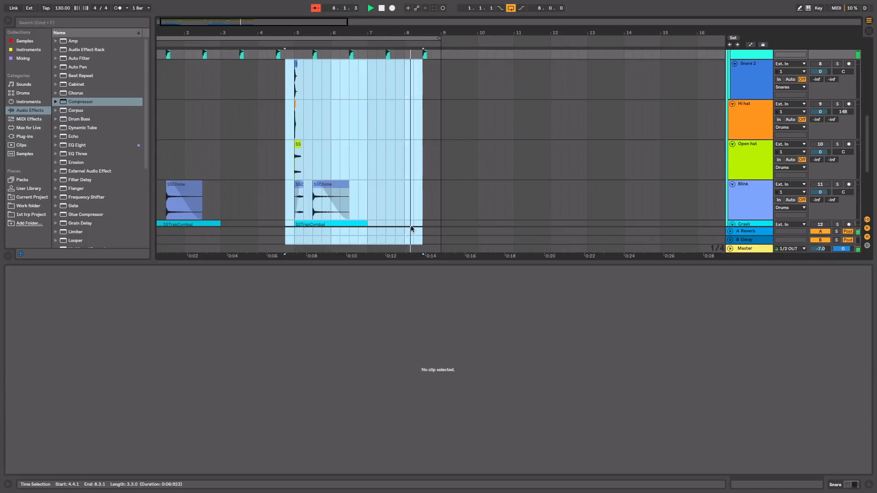
pyautogui.scroll(-5, 424, 224)
pyautogui.moveTo(424, 224); pyautogui.dragTo(417, 150)
pyautogui.press('Delete')
pyautogui.press('space')
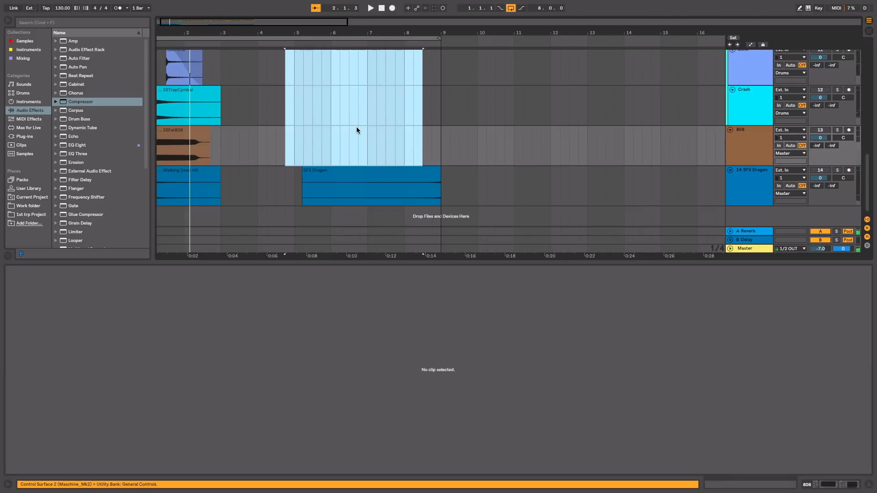
# Step: Activate the Snare 2 track, move its SSBandoSnare clip to 2.4.3 and play from the start
pyautogui.scroll(4, 356, 131)
pyautogui.click(231, 136)
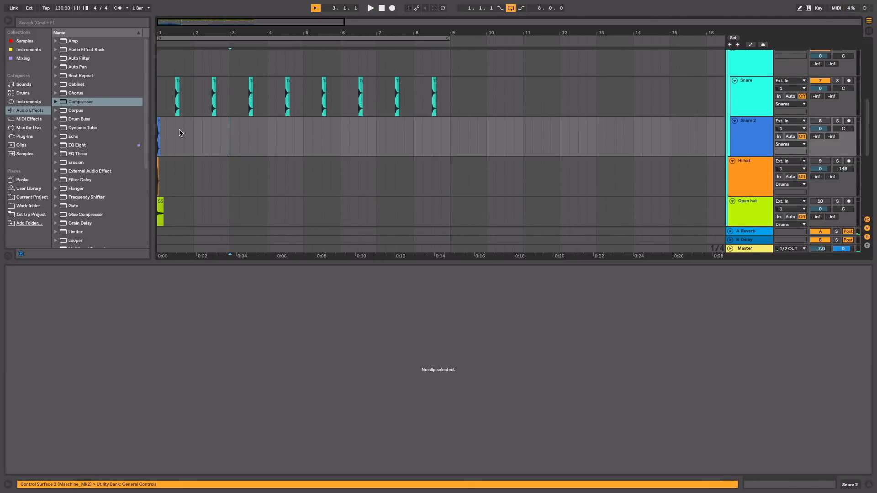
pyautogui.moveTo(186, 30); pyautogui.dragTo(219, 30)
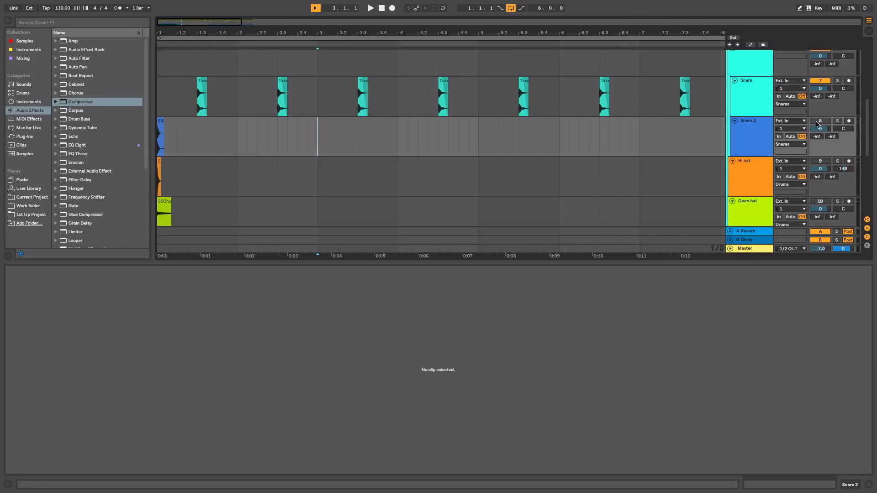
pyautogui.moveTo(162, 125); pyautogui.dragTo(311, 131)
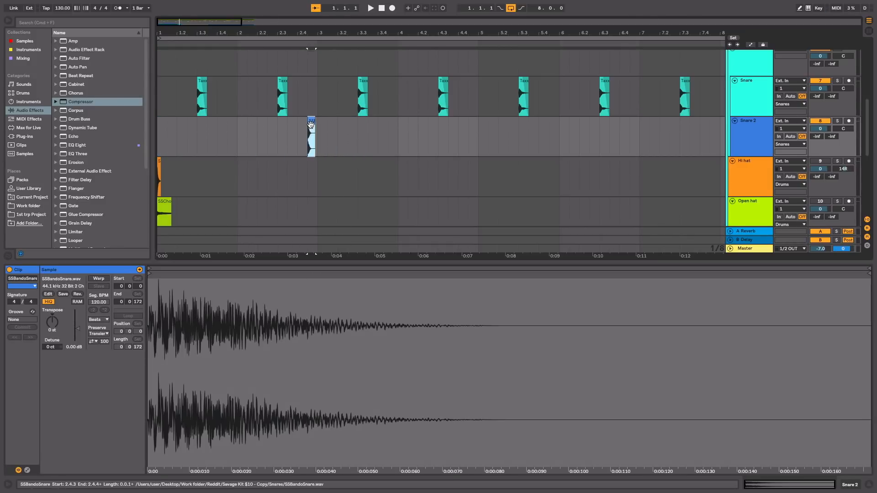
pyautogui.click(381, 8)
pyautogui.press('space')
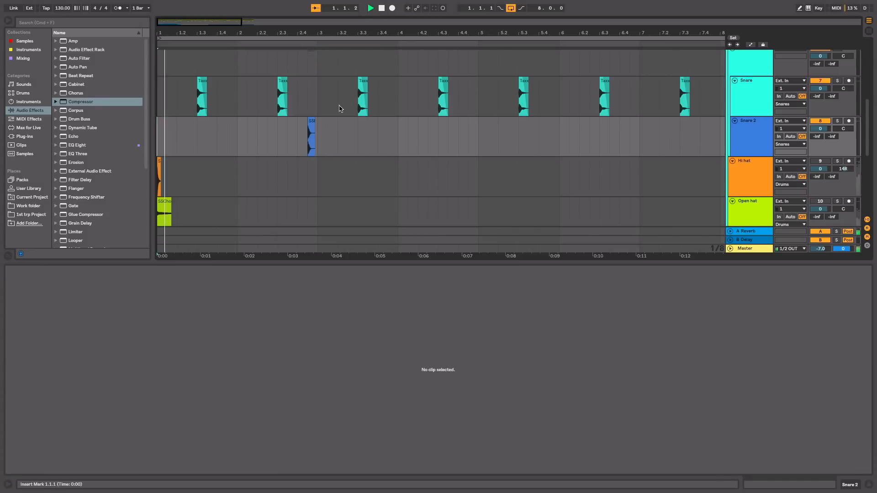
# Step: Duplicate bars 1 and 2 of Snare 2 into bars 3 and 4, and shift the hits to 2.4.1 and 4.4.1
pyautogui.moveTo(319, 138); pyautogui.dragTo(157, 137)
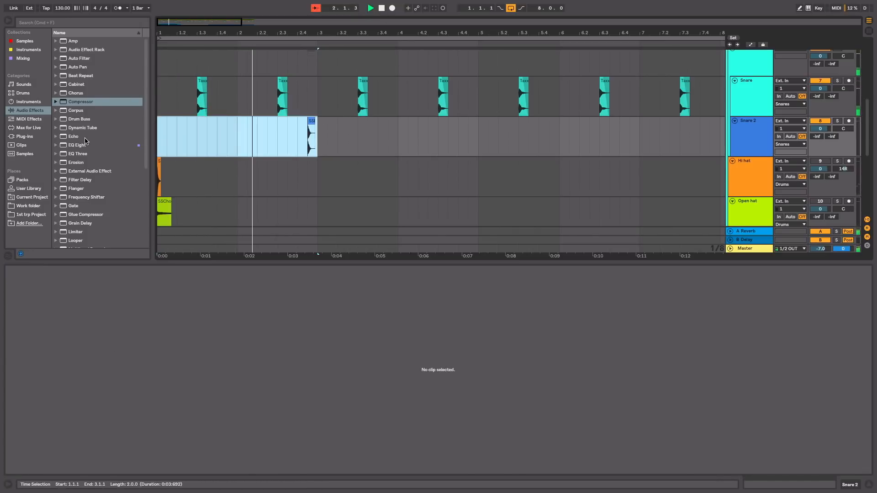
pyautogui.press('super+d')
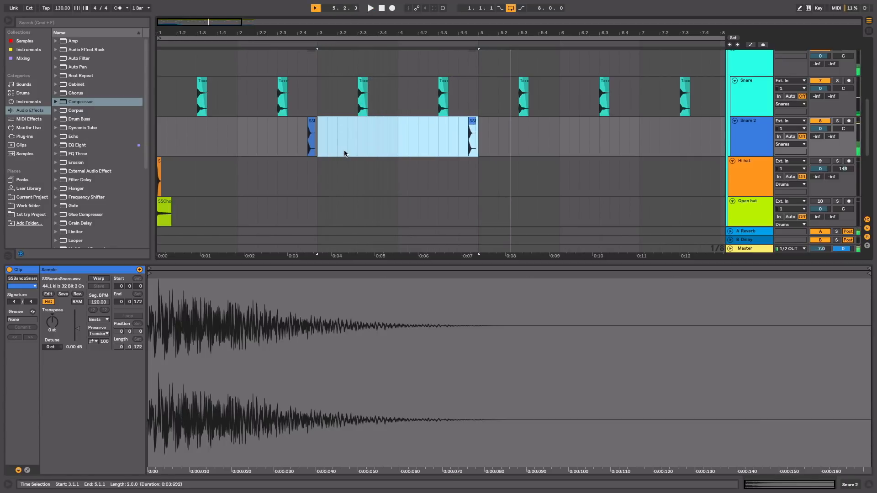
pyautogui.click(293, 140)
pyautogui.click(312, 132)
pyautogui.press('Left')
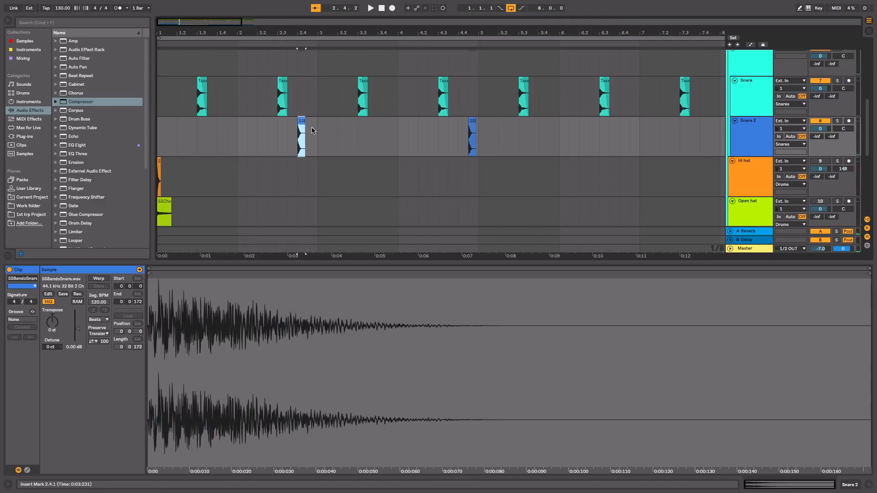
pyautogui.click(381, 11)
pyautogui.press('space')
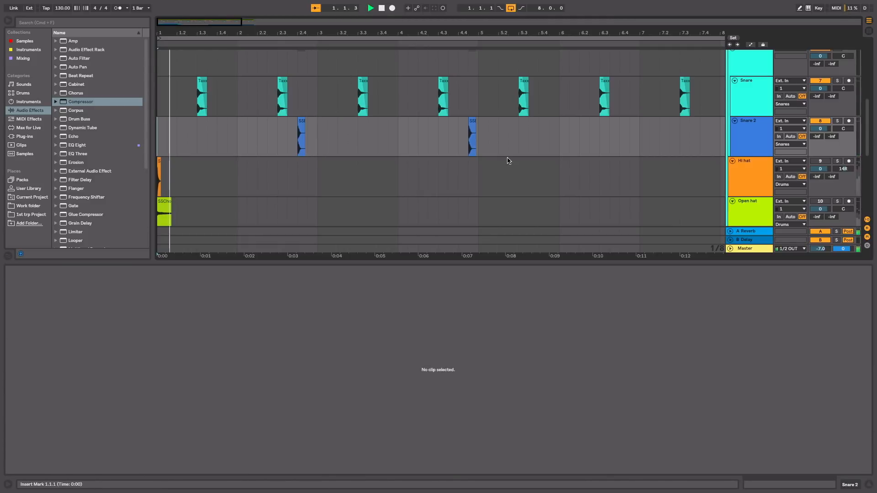
pyautogui.click(472, 125)
pyautogui.press('Left')
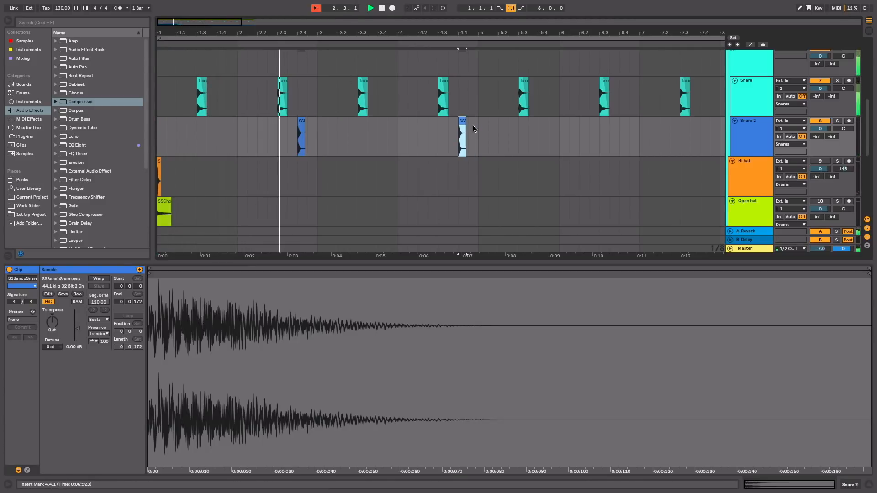
# Step: Move the Snare 2 hits to 2.4.3 and 4.4.3, and audition them from the start
pyautogui.moveTo(308, 22); pyautogui.dragTo(226, 14)
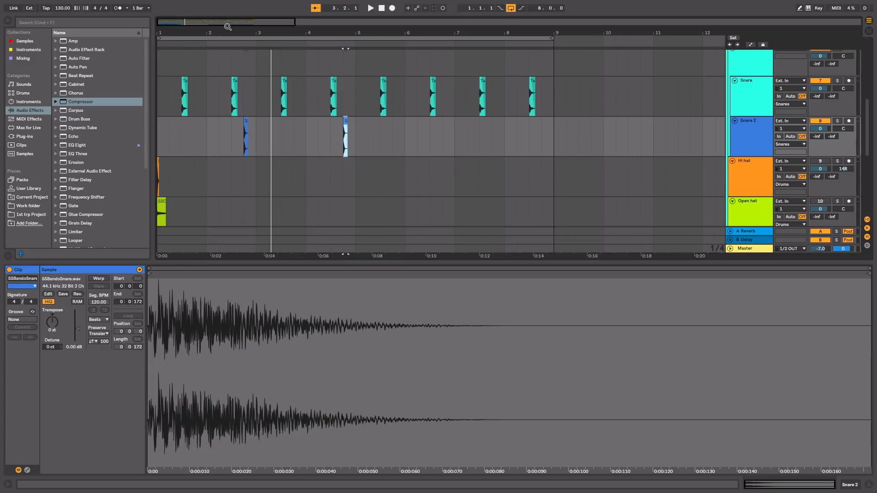
pyautogui.click(196, 45)
pyautogui.moveTo(214, 33); pyautogui.dragTo(214, 51)
pyautogui.moveTo(345, 121); pyautogui.dragTo(371, 121)
pyautogui.click(602, 129)
pyautogui.press('super+v')
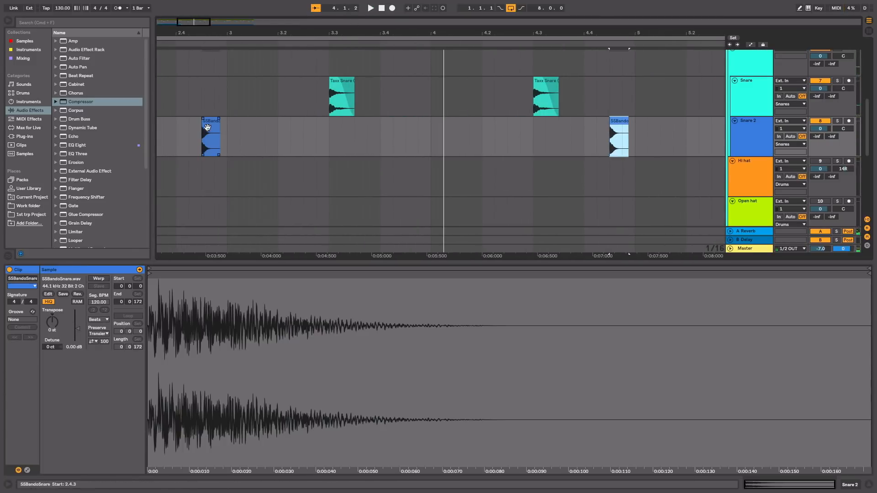
pyautogui.moveTo(207, 128); pyautogui.dragTo(411, 128)
pyautogui.press('Home')
pyautogui.press('space')
# Step: Rework the Snare 2 placement to put a hit at 2.1.3, auditioning the pattern from the start
pyautogui.scroll(2, 550, 137)
pyautogui.moveTo(358, 34); pyautogui.dragTo(358, 28)
pyautogui.moveTo(358, 158); pyautogui.dragTo(523, 162)
pyautogui.press('space')
pyautogui.click(382, 8)
pyautogui.press('space')
pyautogui.moveTo(306, 160); pyautogui.dragTo(158, 171)
pyautogui.press('space')
pyautogui.press('Home')
pyautogui.press('space')
# Step: Duplicate bars 1 to 4 of Snare 2 into bars 5 to 8, and clear the track from 8.1.1 to 8.3.1
pyautogui.moveTo(361, 173); pyautogui.dragTo(158, 176)
pyautogui.press('super+d')
pyautogui.moveTo(539, 178); pyautogui.dragTo(514, 180)
pyautogui.press('Delete')
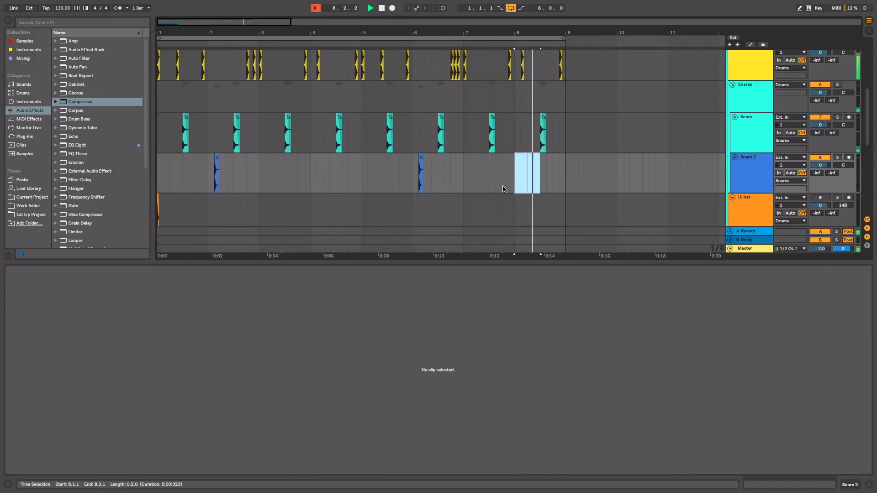
pyautogui.press('space')
# Step: Duplicate bar 6 of Snare 2 into bar 7 and bar 2 into bar 3, and play from the start
pyautogui.moveTo(412, 169); pyautogui.dragTo(463, 169)
pyautogui.press('super+d')
pyautogui.moveTo(260, 162); pyautogui.dragTo(208, 162)
pyautogui.press('super+d')
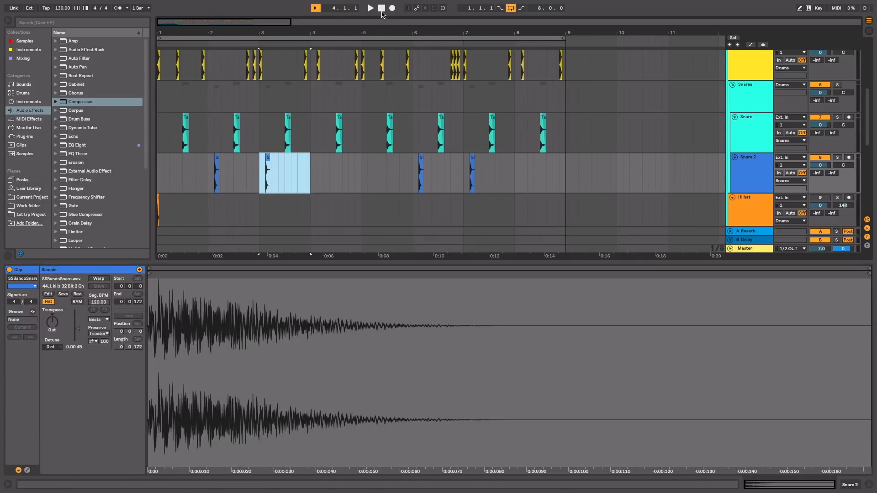
pyautogui.press('Home')
pyautogui.press('space')
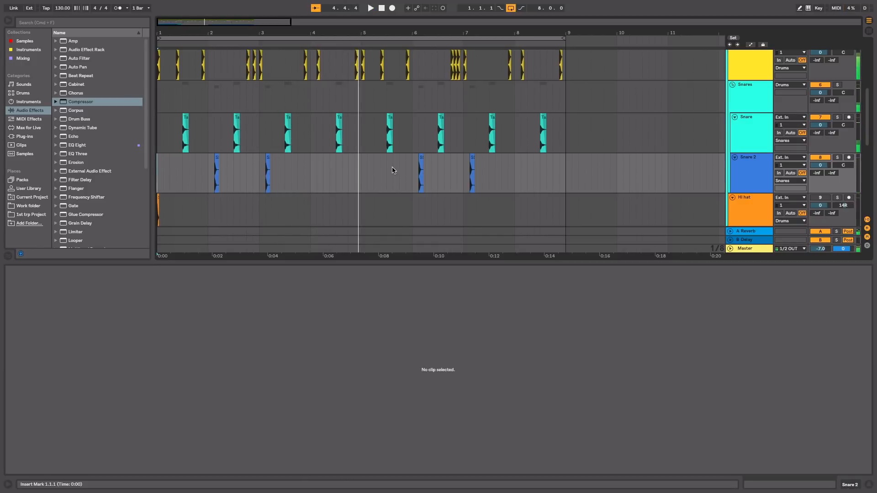
# Step: Activate the Hi hat track and duplicate the SSLowHat clip at sixteenth-note spacing to fill bar 1
pyautogui.scroll(-4, 392, 170)
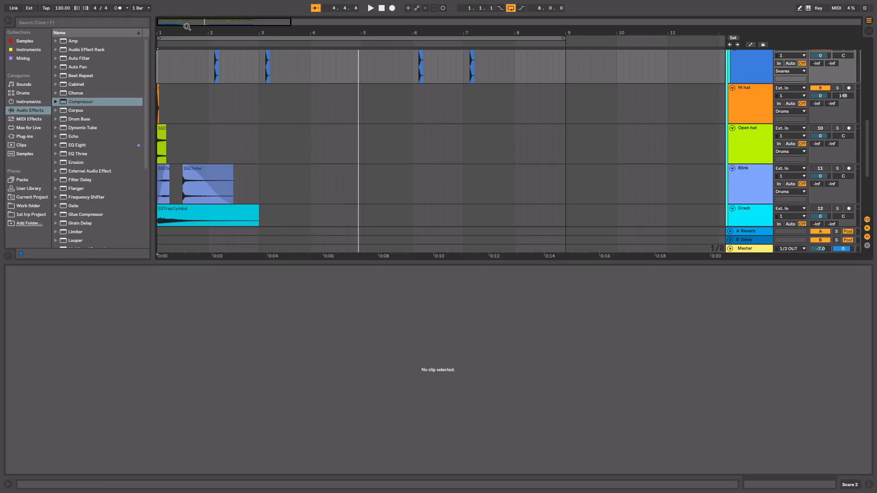
pyautogui.moveTo(187, 41); pyautogui.dragTo(160, 31)
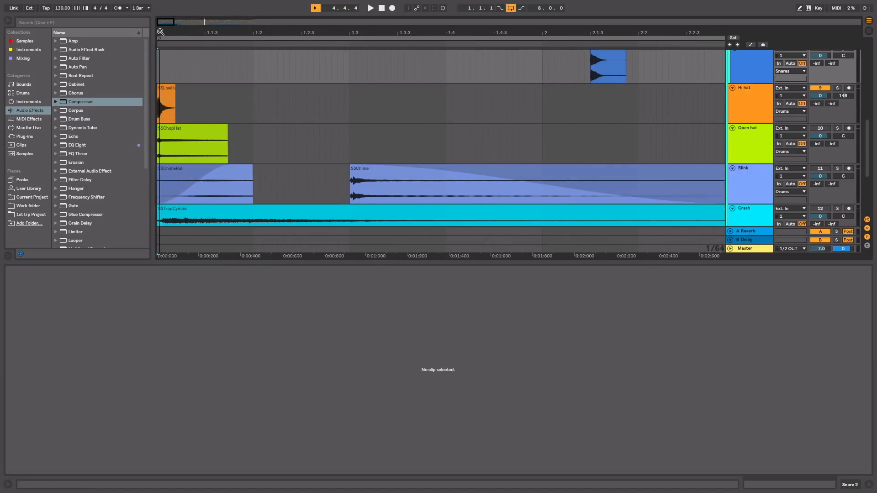
pyautogui.click(179, 98)
pyautogui.moveTo(182, 99); pyautogui.dragTo(147, 98)
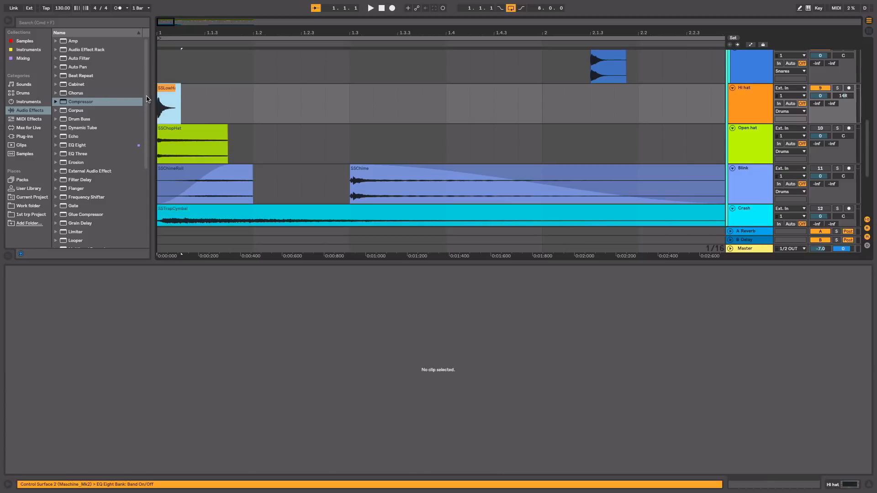
pyautogui.press('super+d')
pyautogui.press('super+d')
pyautogui.press('super+d')
pyautogui.press('super+d')
pyautogui.press('super+d')
pyautogui.press('super+d')
pyautogui.press('super+d')
pyautogui.press('super+d')
pyautogui.press('super+d')
pyautogui.press('super+d')
pyautogui.press('super+d')
pyautogui.press('super+d')
pyautogui.press('super+d')
pyautogui.press('super+d')
pyautogui.press('super+d')
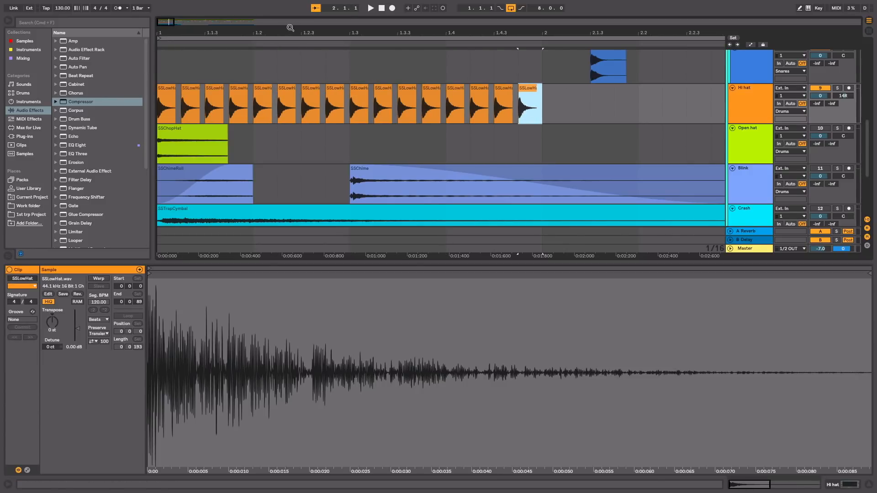
# Step: Duplicate the bar 1 hi-hat pattern into bars 2, 3 and 4
pyautogui.moveTo(295, 33); pyautogui.dragTo(199, 32)
pyautogui.moveTo(275, 120); pyautogui.dragTo(122, 109)
pyautogui.press('super+d')
pyautogui.press('super+d')
pyautogui.press('super+d')
pyautogui.press('super+d')
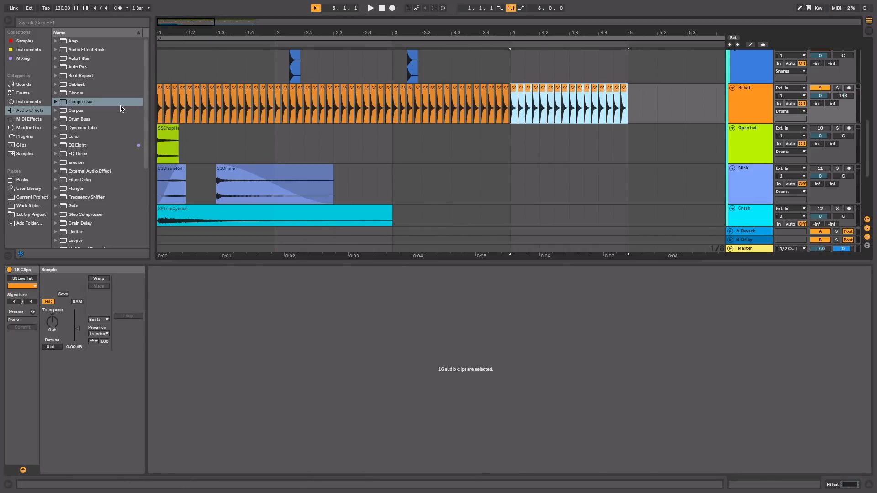
# Step: Duplicate the sixteenth-note hi-hat pattern into bars 5 to 8 and play it from the start
pyautogui.press('super+d')
pyautogui.press('super+d')
pyautogui.press('super+d')
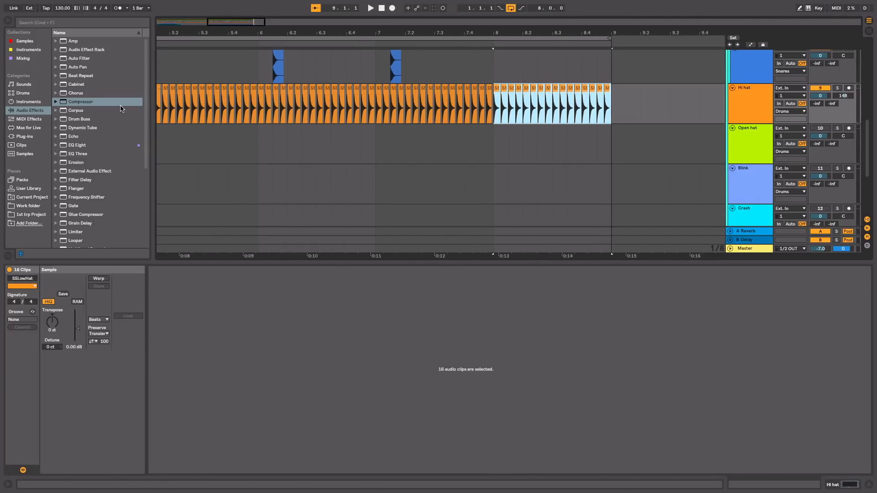
pyautogui.click(386, 8)
pyautogui.press('space')
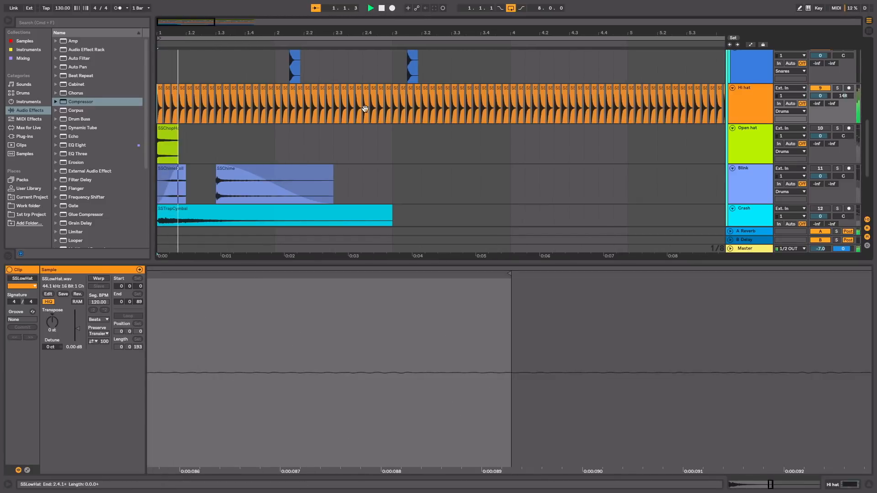
# Step: Undo the sixteenth-note hi-hat duplications until only the first two SSLowHat clips are left
pyautogui.press('super+z')
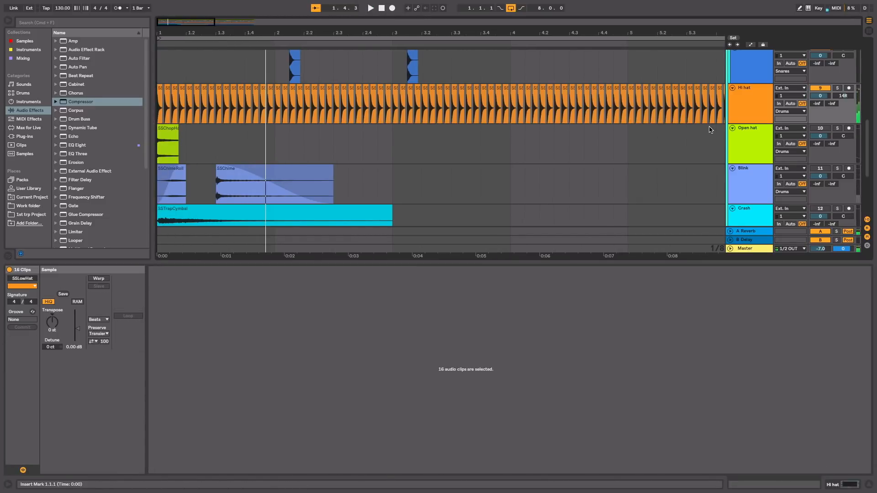
pyautogui.press('super+z')
pyautogui.press('super+z')
pyautogui.press('super+z')
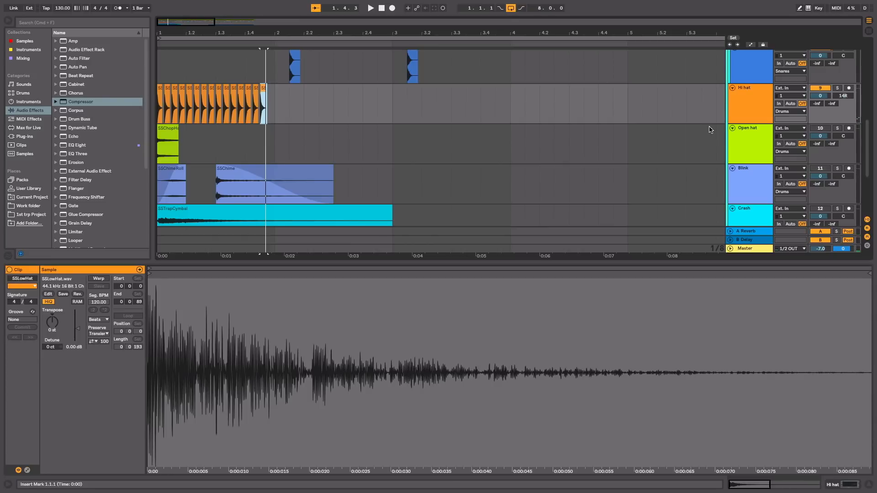
pyautogui.press('super+z')
pyautogui.press('super+z')
pyautogui.press('super+z')
pyautogui.press('super+z')
pyautogui.press('super+z')
pyautogui.press('super+z')
pyautogui.press('super+z')
pyautogui.press('super+z')
pyautogui.press('super+z')
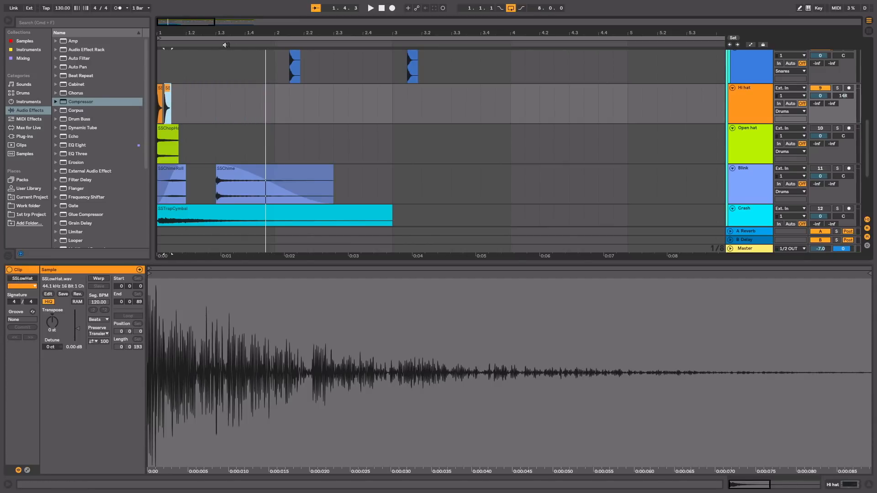
# Step: Space the SSLowHat clips at eighth notes, repeat them up to 2.3, and play from the start
pyautogui.moveTo(187, 27); pyautogui.dragTo(187, 39)
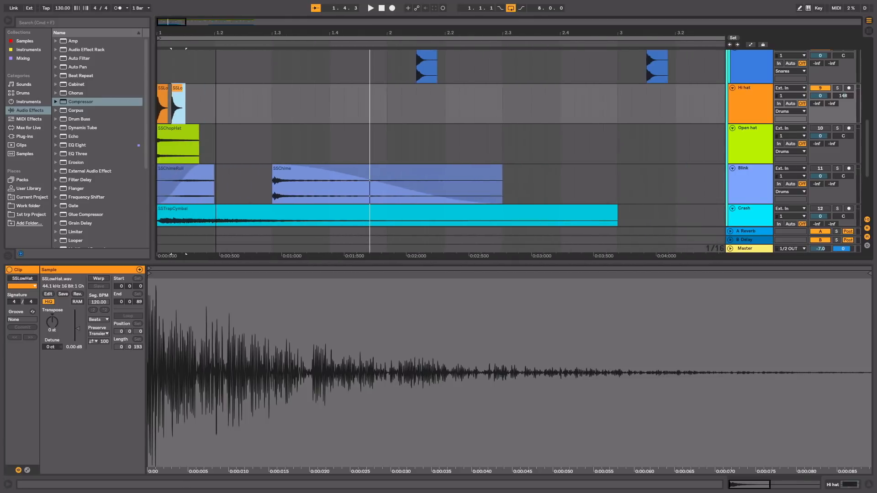
pyautogui.moveTo(188, 94); pyautogui.dragTo(63, 96)
pyautogui.press('super+d')
pyautogui.press('super+d')
pyautogui.press('super+d')
pyautogui.press('super+d')
pyautogui.press('super+d')
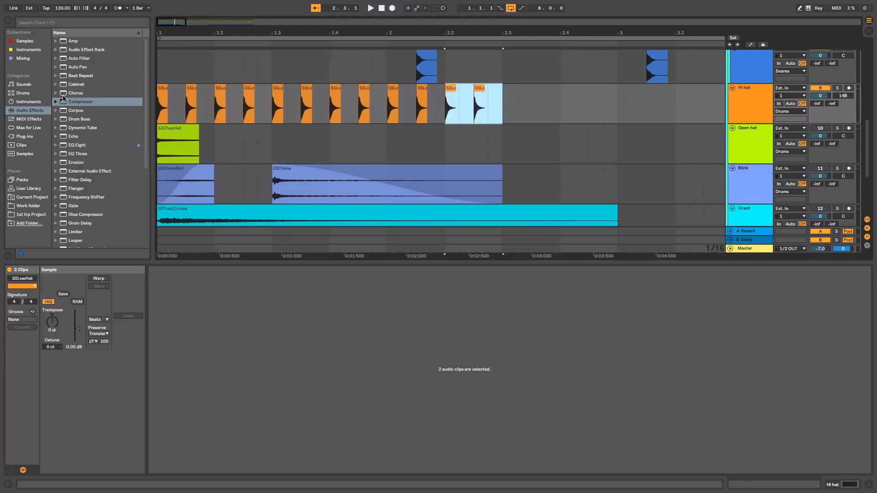
pyautogui.press('Home')
pyautogui.press('space')
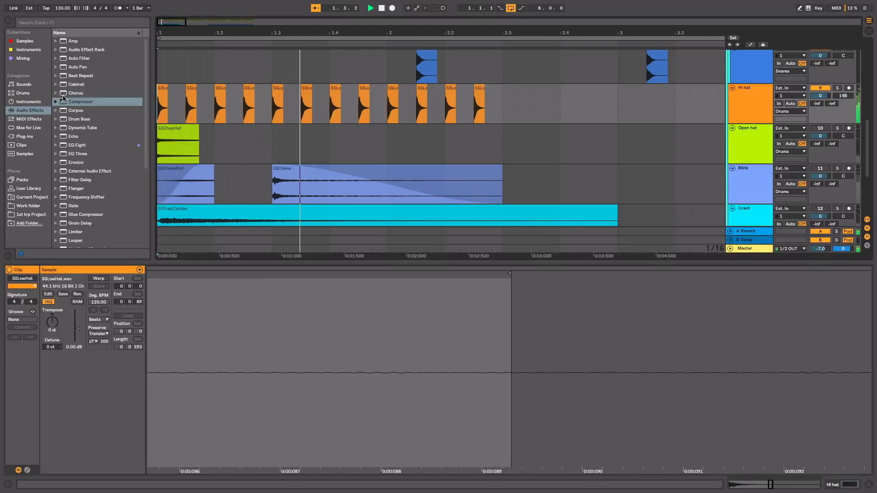
# Step: Duplicate the bar 1 eighth-note hi-hat pattern through bar 8 and play it from the start
pyautogui.press('-')
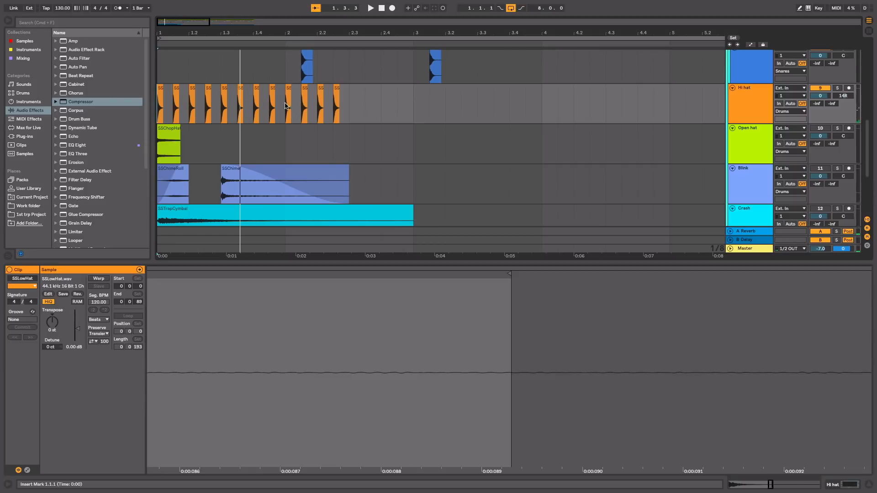
pyautogui.moveTo(287, 110); pyautogui.dragTo(63, 112)
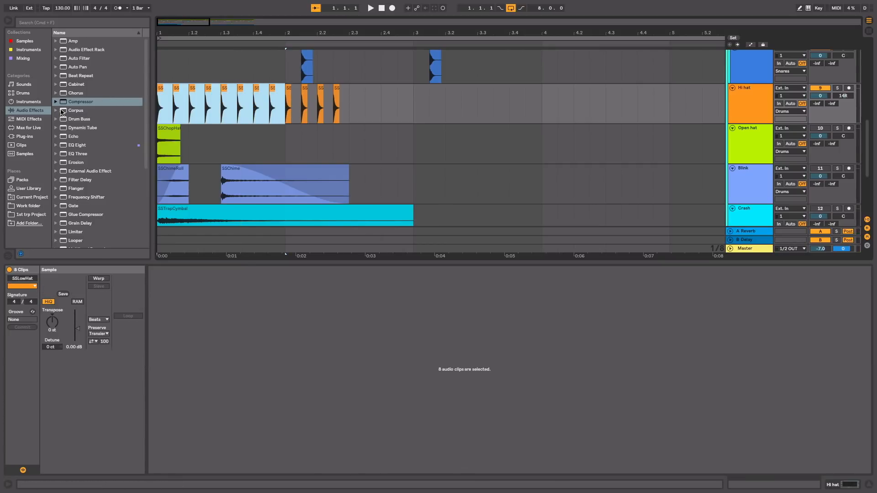
pyautogui.press('super+d')
pyautogui.press('super+d')
pyautogui.press('super+d')
pyautogui.press('super+d')
pyautogui.press('super+d')
pyautogui.press('super+d')
pyautogui.press('super+d')
pyautogui.press('super+d')
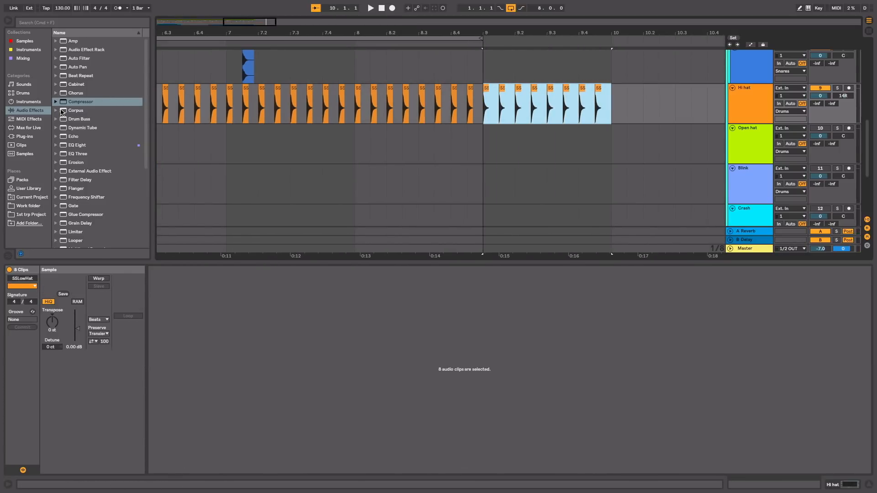
pyautogui.press('super+z')
pyautogui.click(382, 8)
pyautogui.press('space')
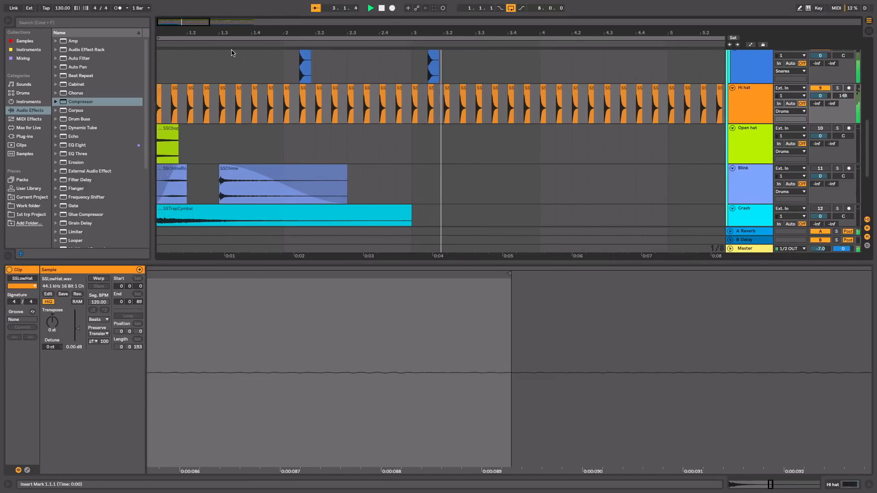
pyautogui.press('space')
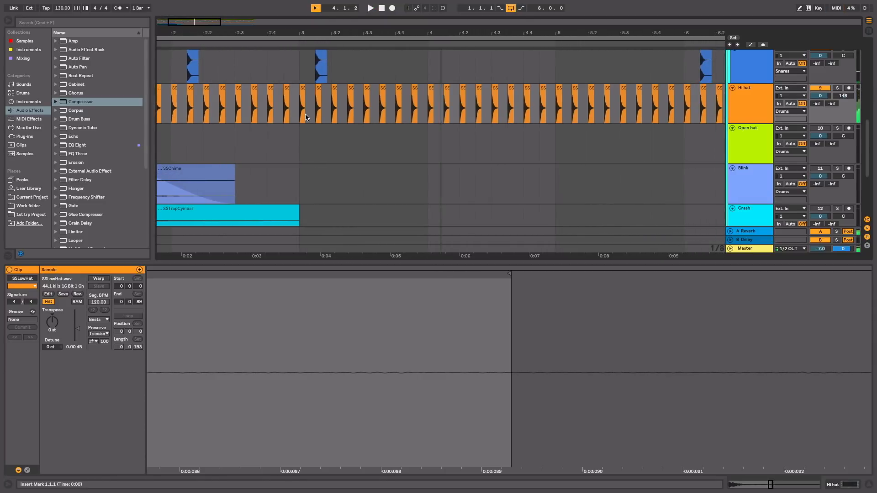
# Step: Shorten the hi-hat clip at 1.4 to a thirty-second note, duplicate it three times as a roll, and play it back
pyautogui.hscroll(-4, 305, 117)
pyautogui.moveTo(188, 31); pyautogui.dragTo(188, 55)
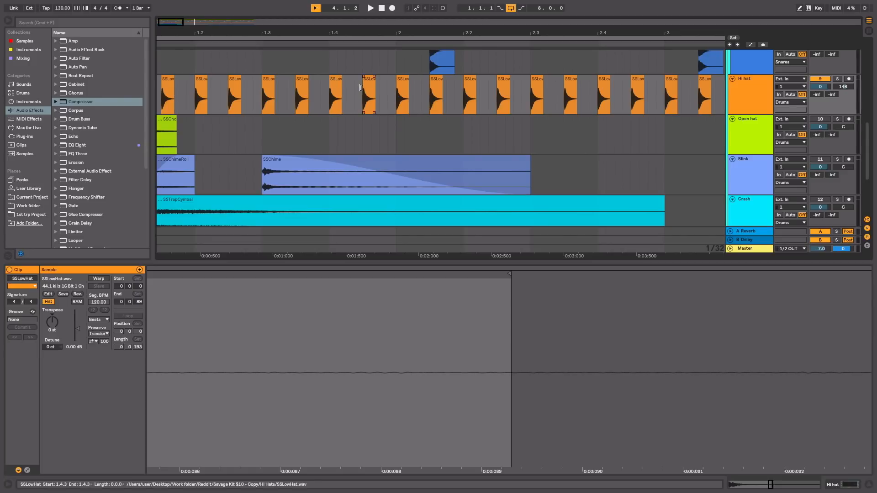
pyautogui.hscroll(-2, 284, 81)
pyautogui.scroll(5, 281, 79)
pyautogui.scroll(-4, 281, 80)
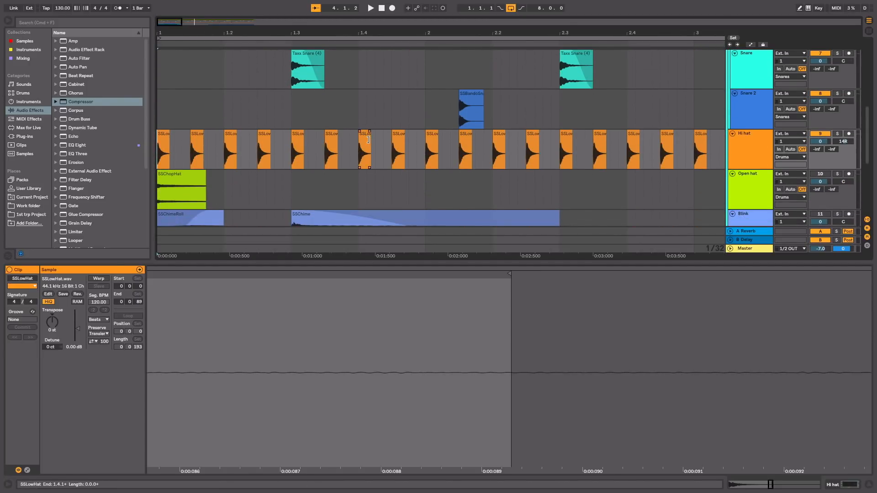
pyautogui.moveTo(368, 140); pyautogui.dragTo(366, 140)
pyautogui.press('super+d')
pyautogui.press('super+d')
pyautogui.press('super+d')
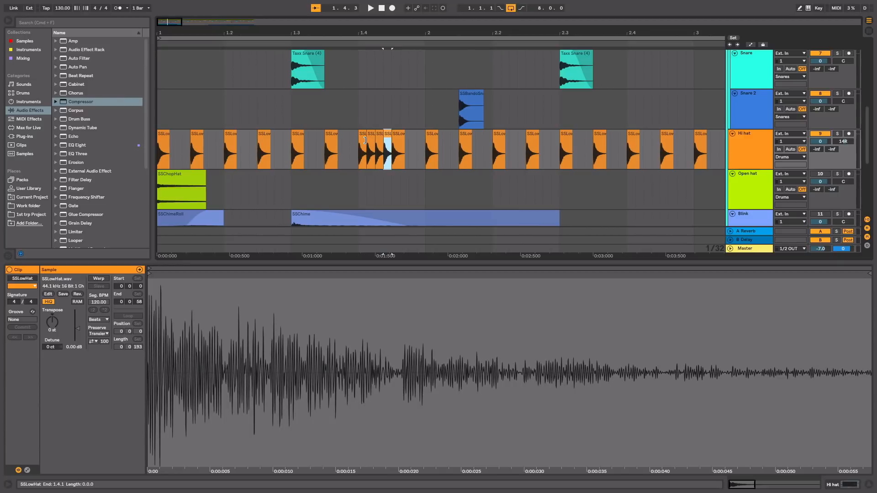
pyautogui.press('space')
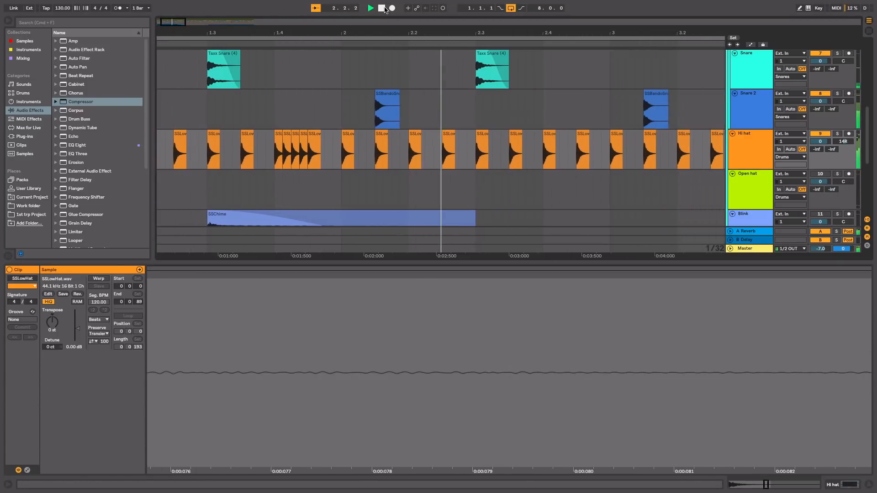
# Step: Shorten the hi-hat clip at 2.4 to a 1/16 triplet, duplicate it twice as a roll, and play from the start
pyautogui.moveTo(418, 152)
pyautogui.mouseDown()
pyautogui.moveTo(414, 143)
pyautogui.moveTo(430, 147)
pyautogui.moveTo(409, 155)
pyautogui.mouseUp()
pyautogui.press('super+2')
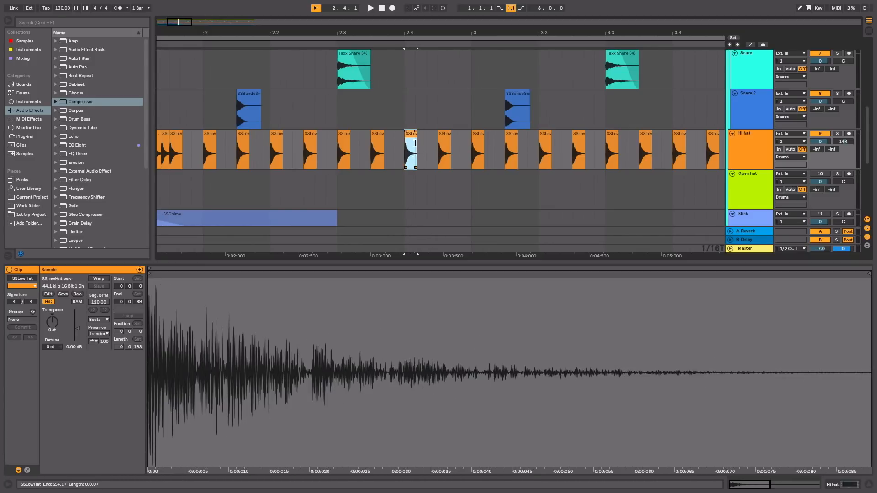
pyautogui.moveTo(415, 143); pyautogui.dragTo(413, 143)
pyautogui.press('super+d')
pyautogui.press('super+d')
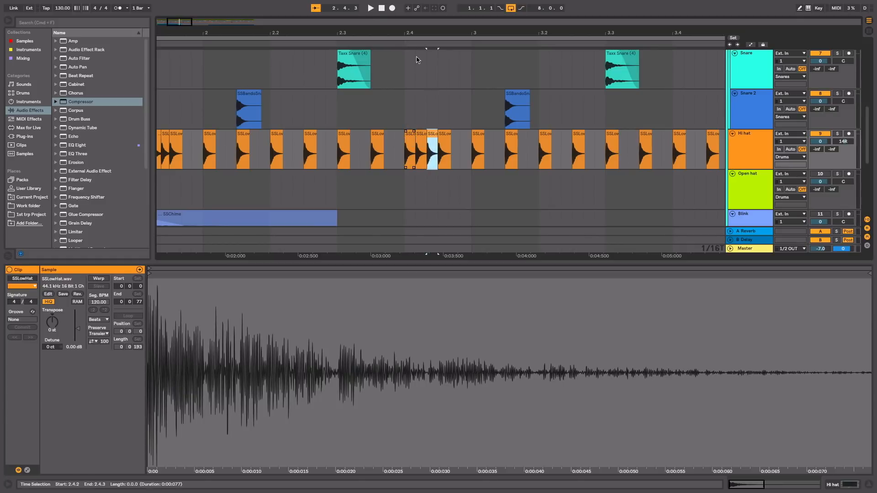
pyautogui.click(382, 9)
pyautogui.press('space')
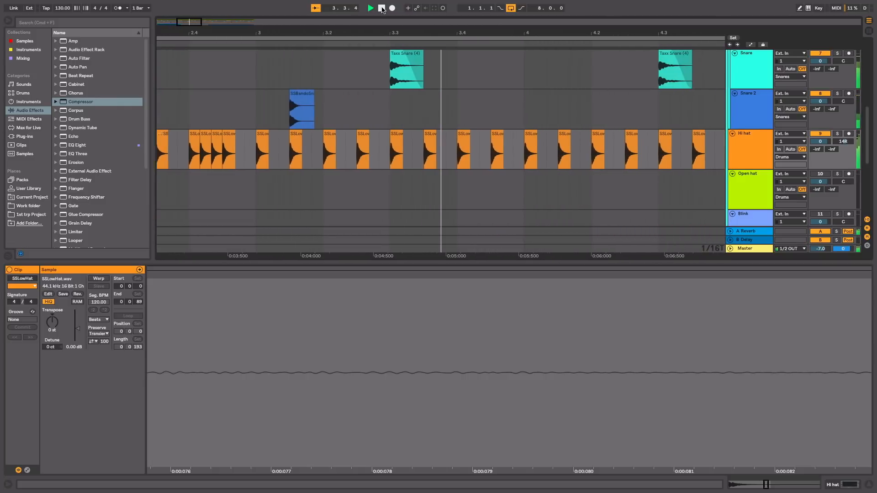
pyautogui.press('space')
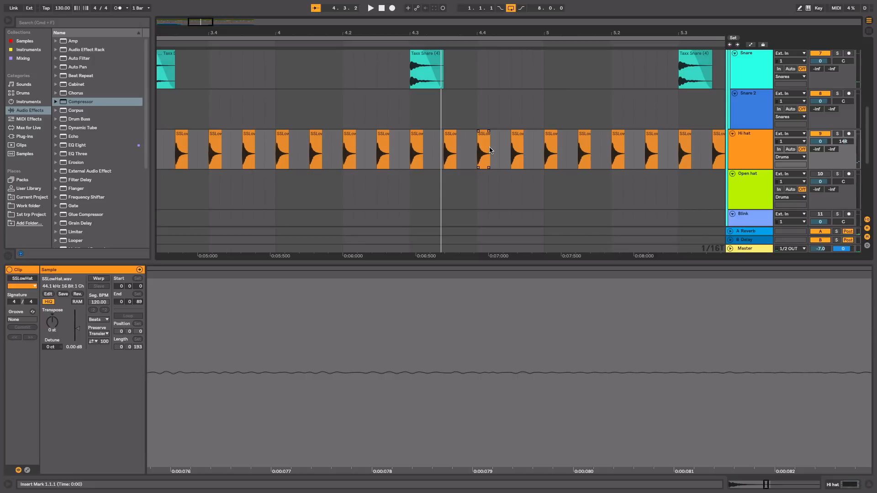
# Step: Shorten the hi-hat clip at 4.4 to 1/64, duplicate it to fill the beat up to bar 5, and play the roll
pyautogui.hscroll(-2, 489, 150)
pyautogui.scroll(1, 489, 151)
pyautogui.hscroll(-3, 489, 150)
pyautogui.scroll(1, 490, 151)
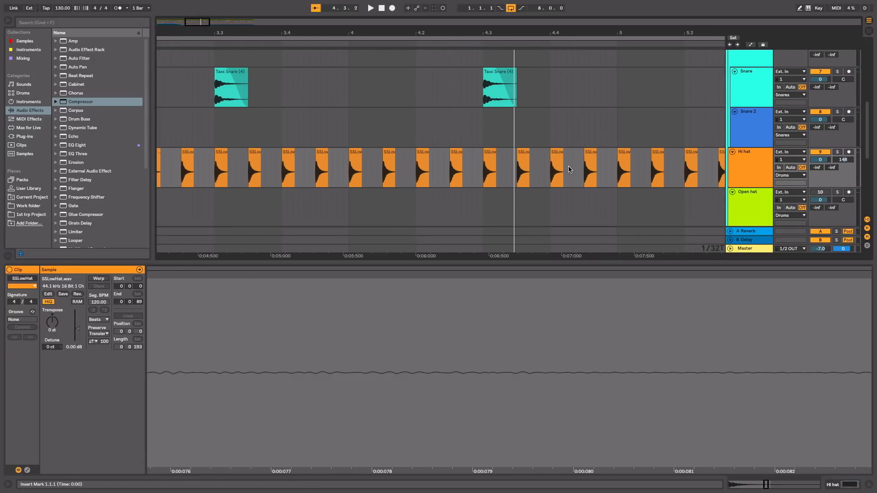
pyautogui.hscroll(5, 612, 156)
pyautogui.scroll(2, 611, 156)
pyautogui.scroll(-3, 612, 155)
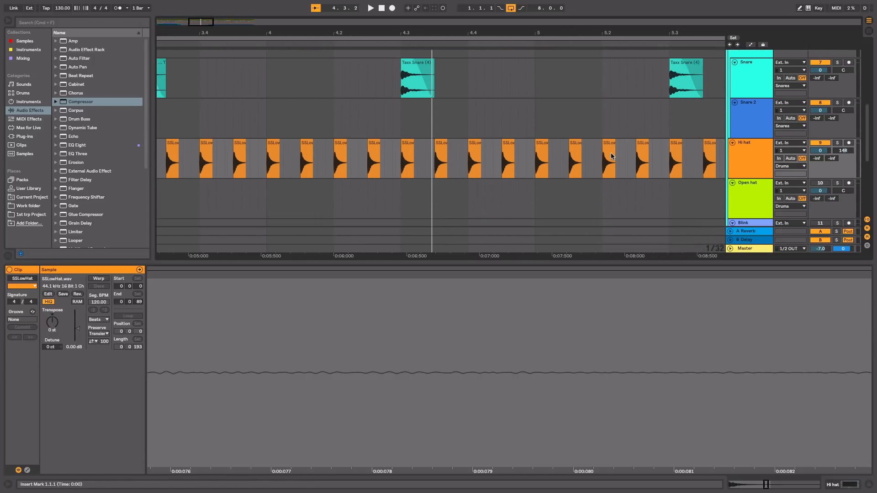
pyautogui.moveTo(494, 30); pyautogui.dragTo(457, 30)
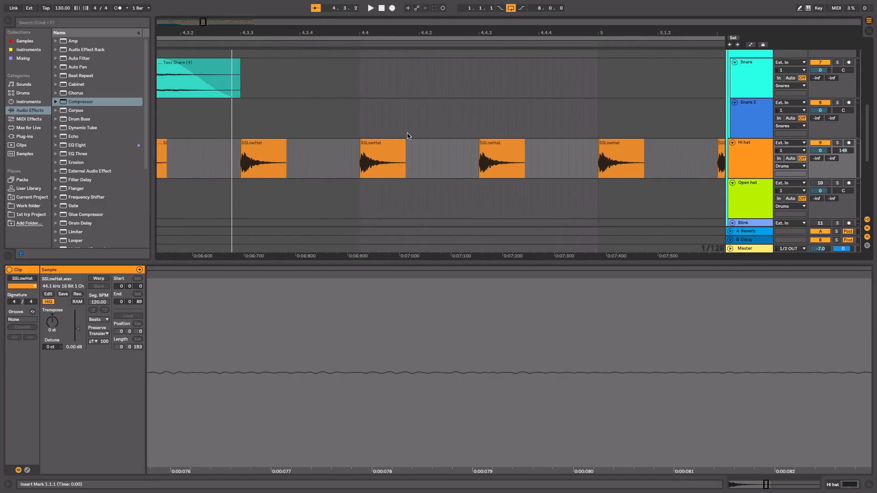
pyautogui.moveTo(403, 148); pyautogui.dragTo(373, 147)
pyautogui.press('super+d')
pyautogui.press('super+d')
pyautogui.press('super+d')
pyautogui.press('super+d')
pyautogui.press('super+d')
pyautogui.press('super+d')
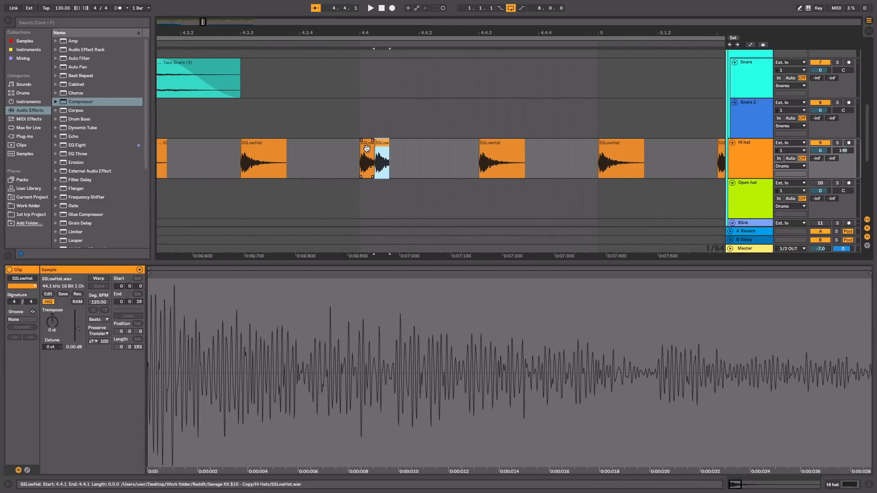
pyautogui.press('super+d')
pyautogui.press('super+d')
pyautogui.press('super+d')
pyautogui.press('super+d')
pyautogui.press('super+d')
pyautogui.press('super+d')
pyautogui.press('super+d')
pyautogui.press('super+d')
pyautogui.press('super+d')
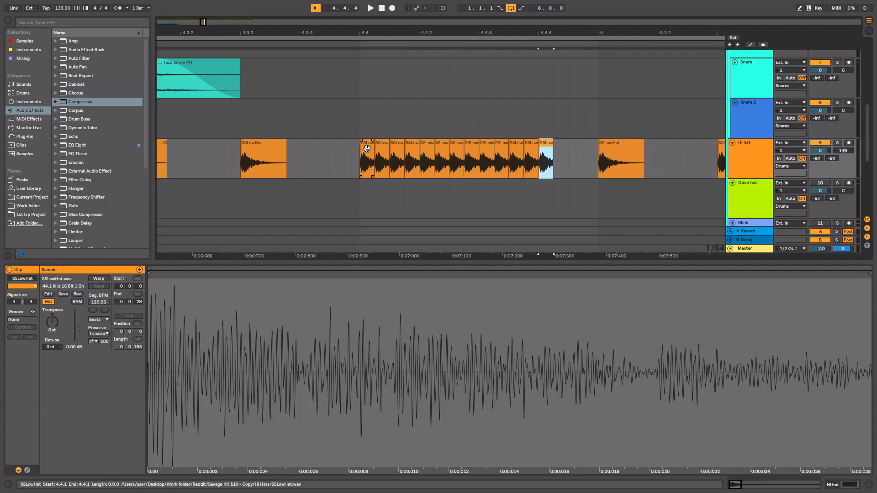
pyautogui.click(167, 44)
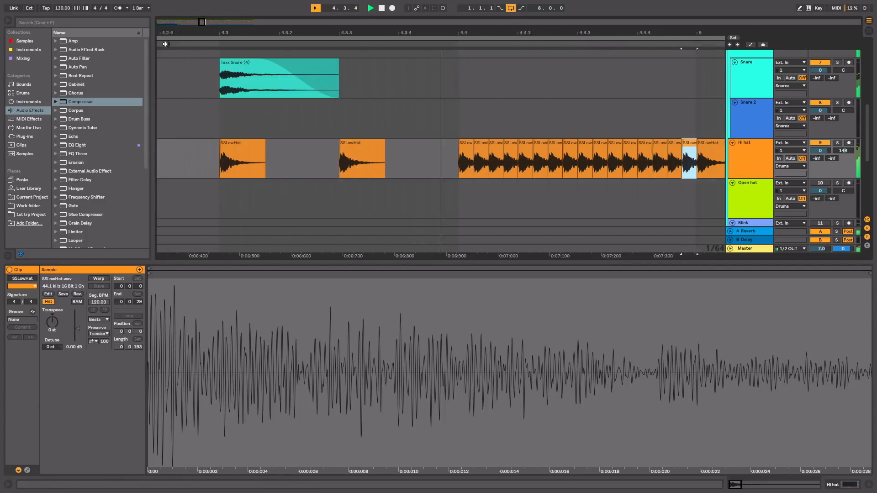
pyautogui.press('space')
# Step: Transpose the second to fourth hits of the 4.4 hi-hat roll one further semitone down each, from -1 to -3 st
pyautogui.hscroll(-3, 224, 93)
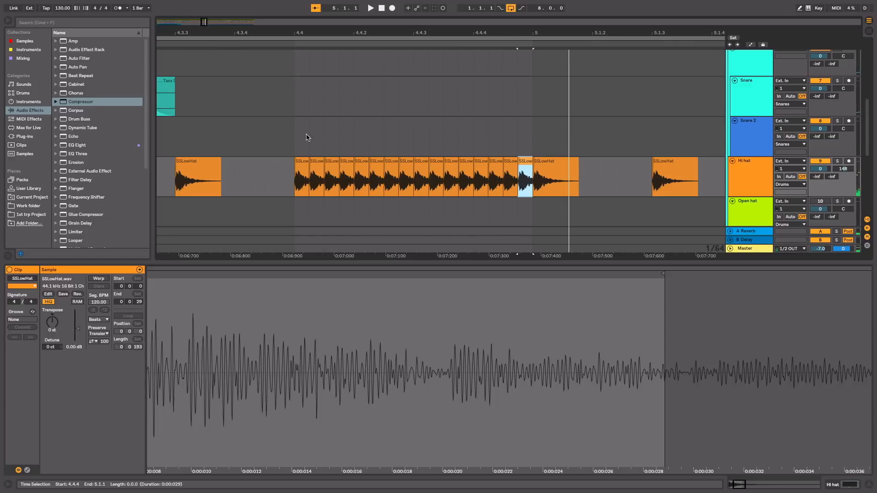
pyautogui.click(321, 168)
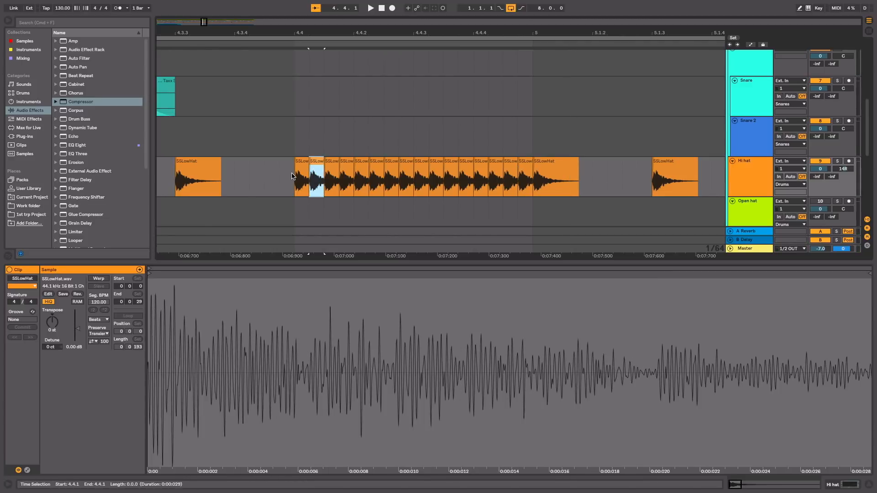
pyautogui.click(300, 171)
pyautogui.click(315, 167)
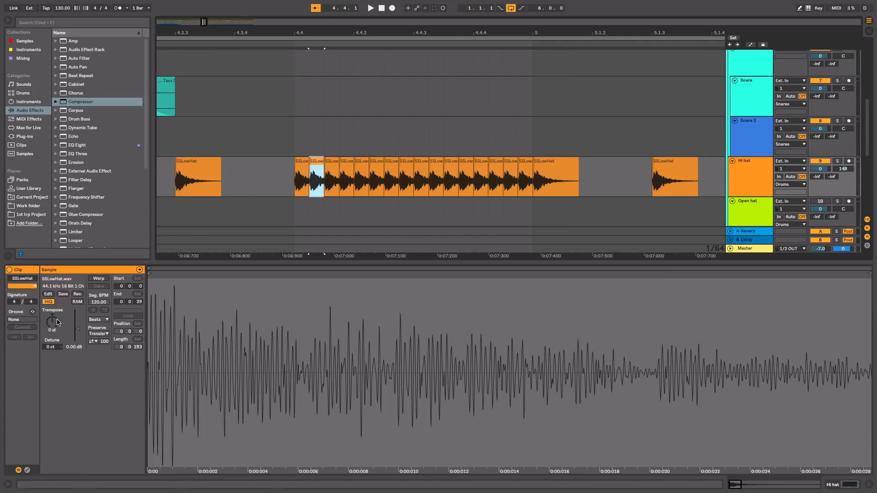
pyautogui.click(56, 323)
pyautogui.press('Down')
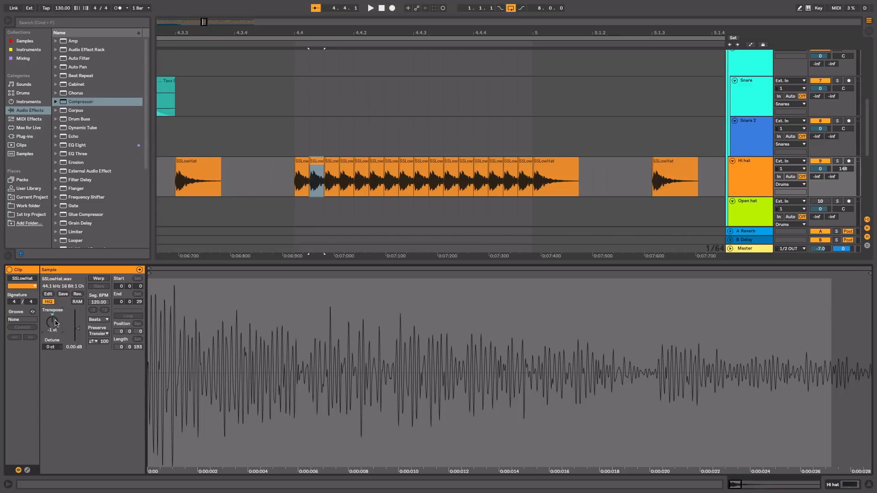
pyautogui.click(330, 166)
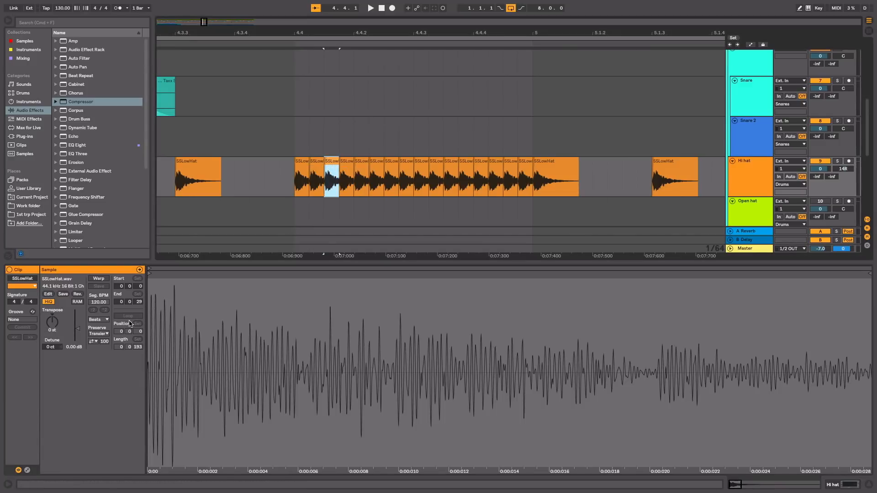
pyautogui.click(56, 325)
pyautogui.press('Return')
pyautogui.click(346, 162)
pyautogui.write('-3')
pyautogui.press('Return')
# Step: Transpose the sixth to ninth hits of the 4.4 roll to -5, -6, -7 and -8 st
pyautogui.click(375, 162)
pyautogui.click(54, 326)
pyautogui.write('-5')
pyautogui.press('Return')
pyautogui.click(391, 163)
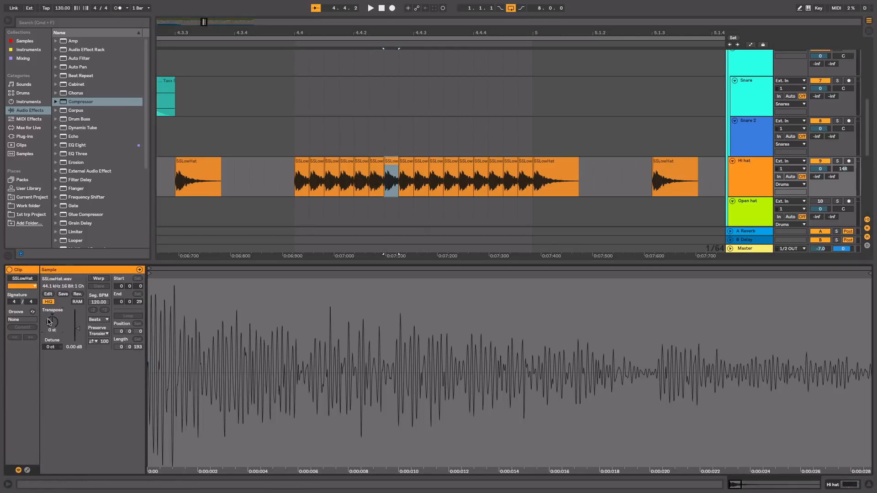
pyautogui.write('-6')
pyautogui.click(406, 163)
pyautogui.write('-7')
pyautogui.click(421, 163)
pyautogui.write('-8')
# Step: Transpose the tenth to thirteenth hits of the 4.4 roll to -9, -10, -11 and -12 st
pyautogui.click(436, 163)
pyautogui.write('-9')
pyautogui.click(451, 165)
pyautogui.write('-10')
pyautogui.click(465, 163)
pyautogui.write('-11')
pyautogui.click(481, 163)
pyautogui.write('-12')
# Step: Transpose the last three hits of the 4.4 roll one further semitone down each, ending at -15 st, and play it back
pyautogui.click(496, 163)
pyautogui.write('-134')
pyautogui.press('Return')
pyautogui.click(525, 163)
pyautogui.click(52, 325)
pyautogui.write('-15')
pyautogui.press('Return')
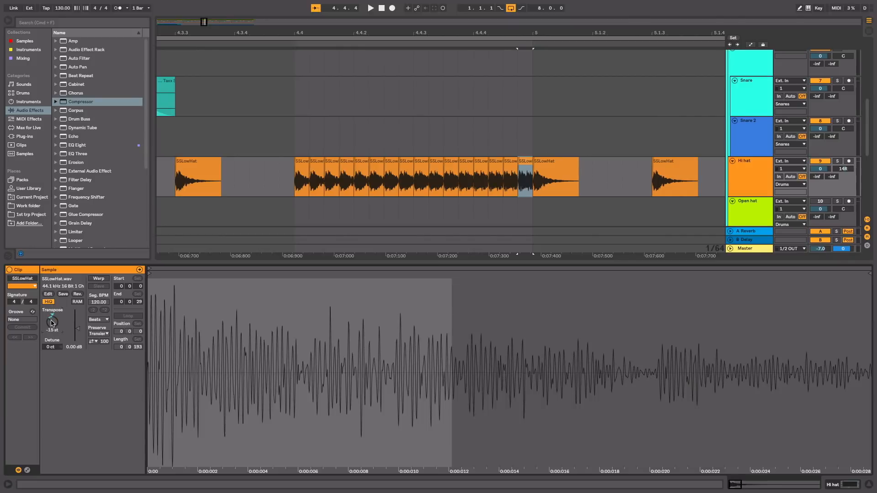
pyautogui.click(207, 45)
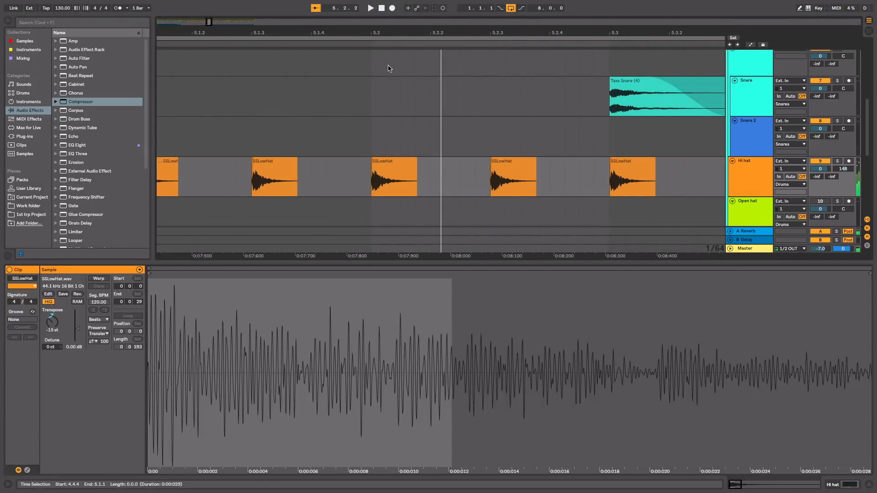
# Step: Play back the pitched 4.4 hi-hat roll in context with the surrounding drum pattern
pyautogui.moveTo(377, 36); pyautogui.dragTo(377, 114)
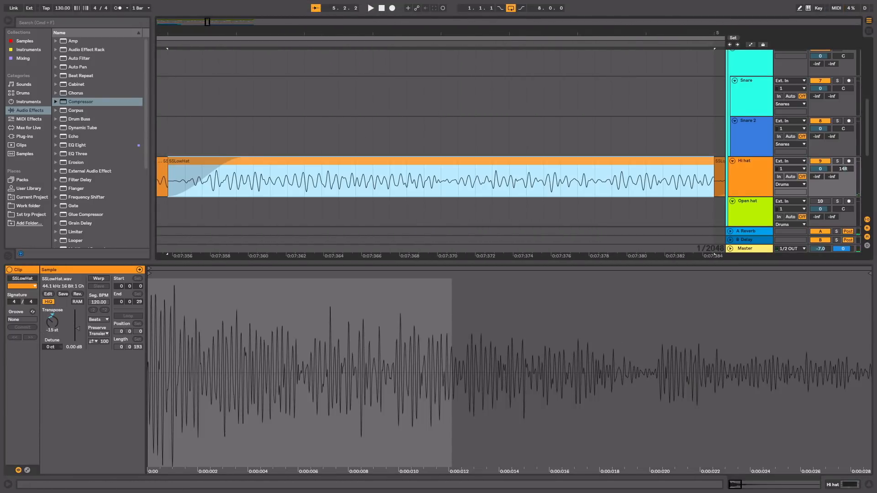
pyautogui.moveTo(377, 34); pyautogui.dragTo(376, 29)
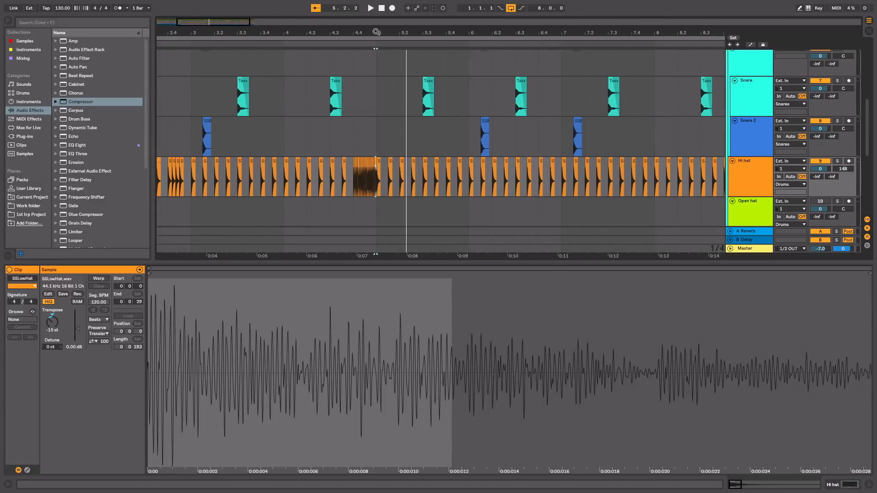
pyautogui.press('space')
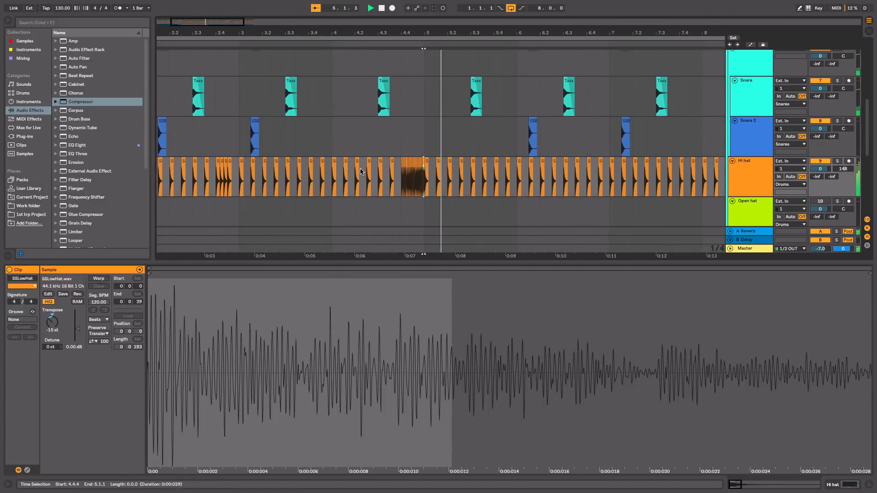
pyautogui.click(383, 7)
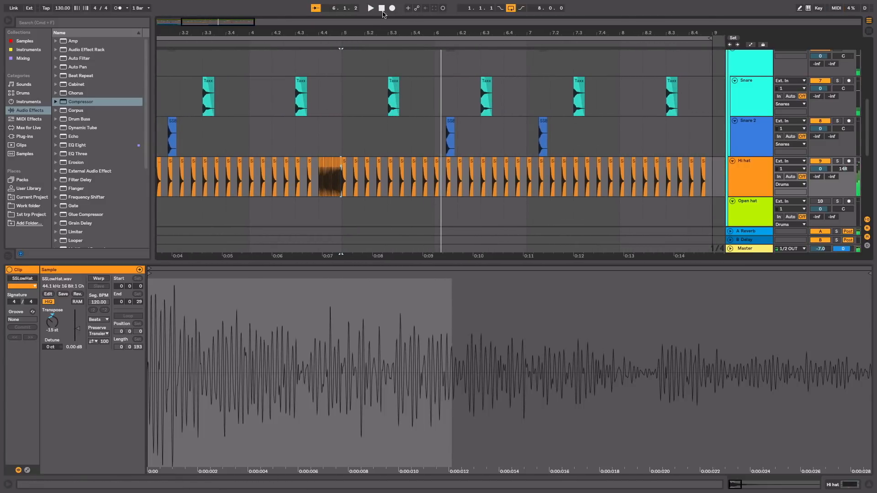
pyautogui.press('space')
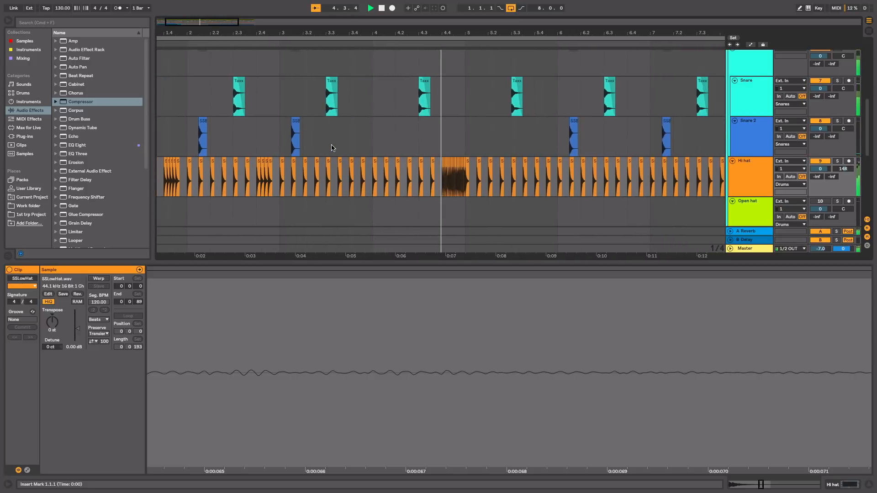
pyautogui.press('space')
# Step: Lower the clip gain of all sixteen 4.4 roll hits to -2.41 dB, raise the first hit to 1.25 dB, and play it back
pyautogui.moveTo(380, 35); pyautogui.dragTo(414, 33)
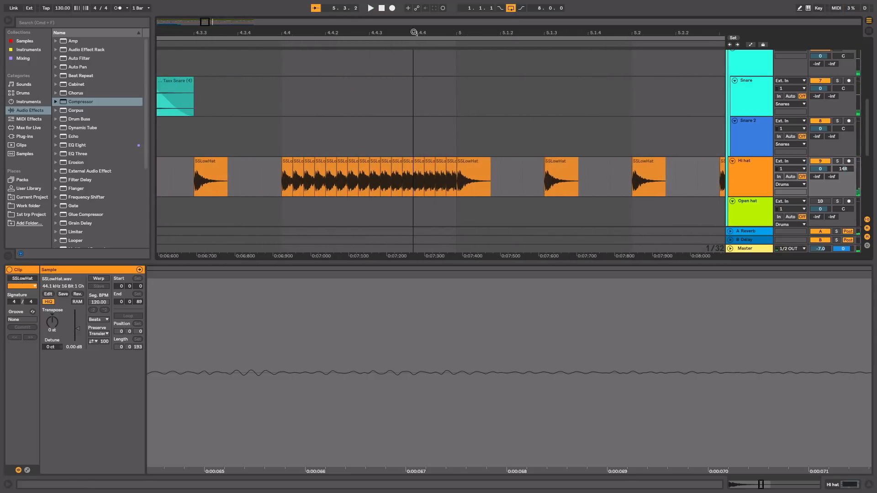
pyautogui.click(451, 178)
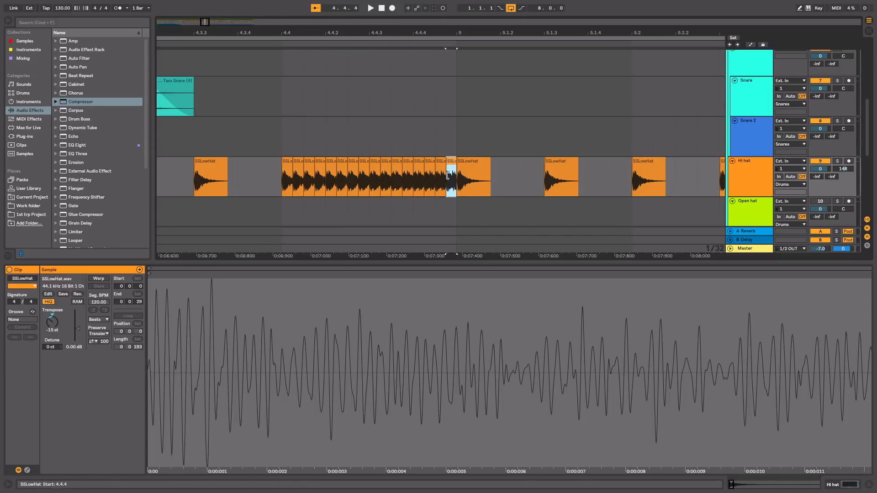
pyautogui.moveTo(282, 139); pyautogui.dragTo(457, 185)
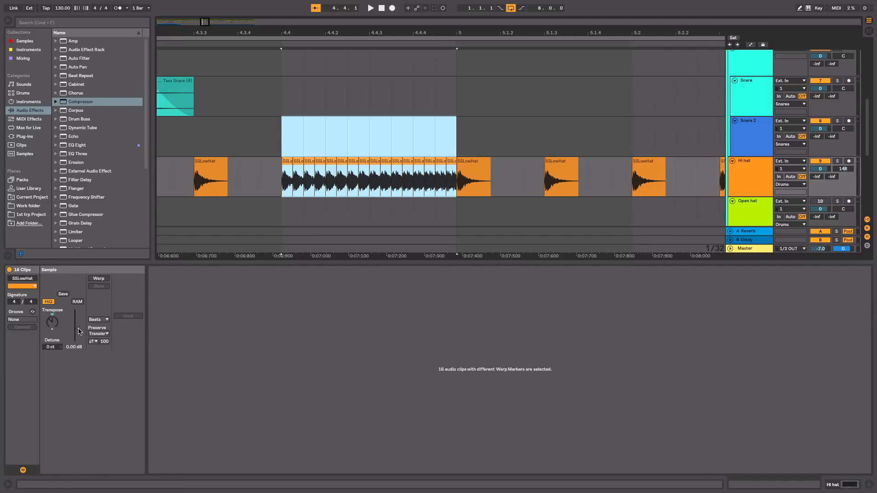
pyautogui.moveTo(78, 330); pyautogui.dragTo(79, 334)
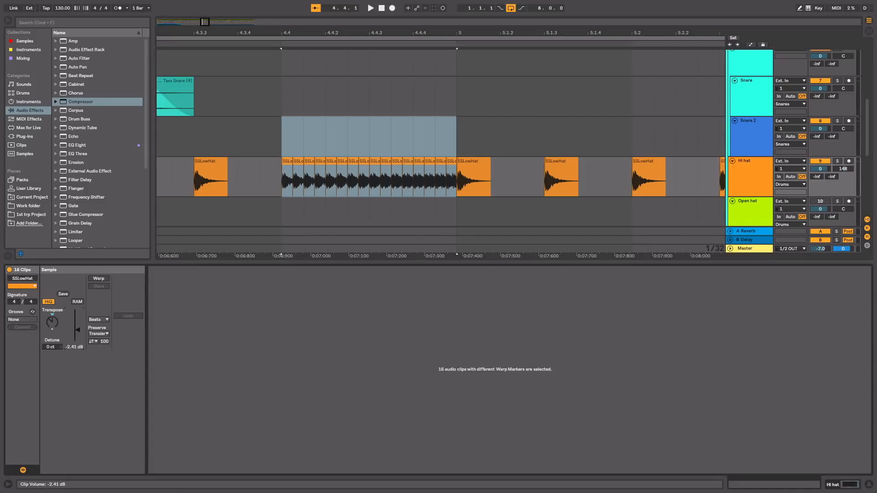
pyautogui.click(286, 162)
pyautogui.moveTo(79, 327); pyautogui.dragTo(80, 320)
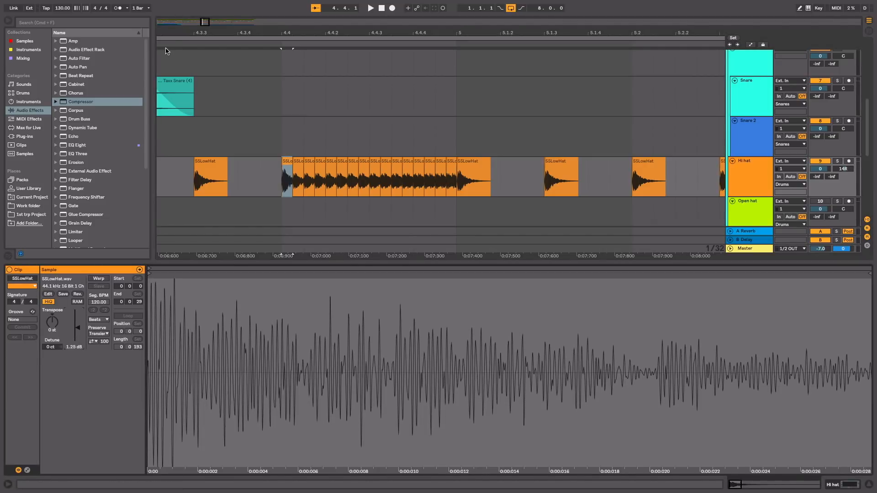
pyautogui.press('super+a')
pyautogui.press('space')
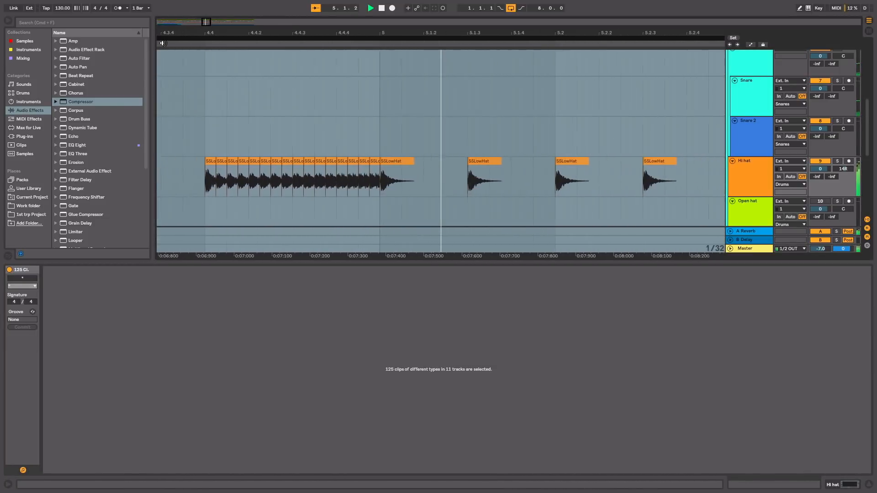
pyautogui.press('space')
# Step: Duplicate the first four bars of the Snare 2 and Hi hat tracks over bars 5 to 8
pyautogui.moveTo(499, 33); pyautogui.dragTo(498, 1)
pyautogui.press('super+a')
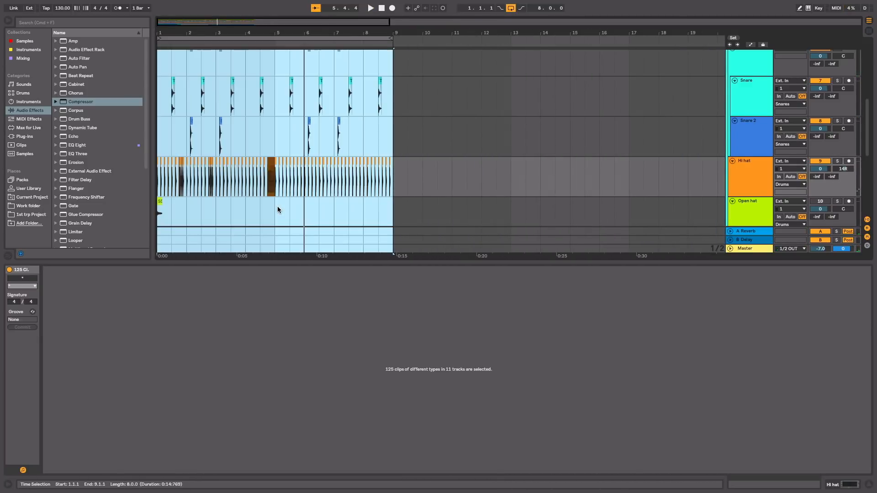
pyautogui.moveTo(273, 151); pyautogui.dragTo(160, 192)
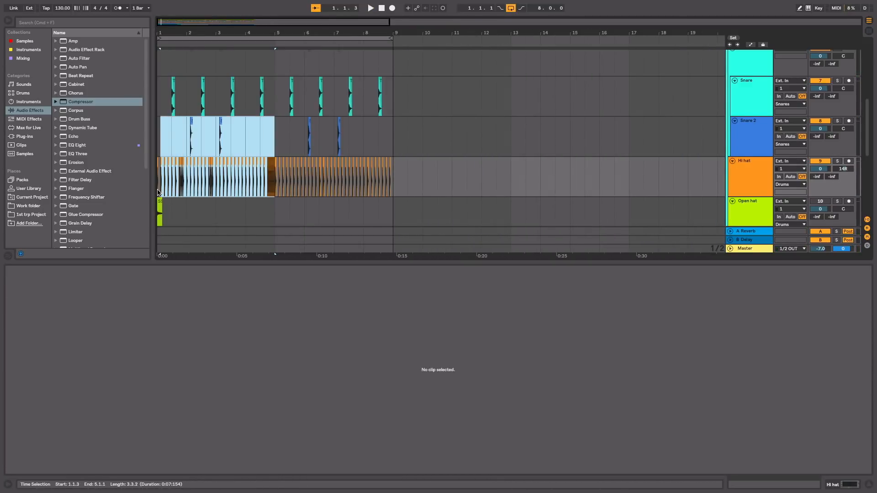
pyautogui.press('super+d')
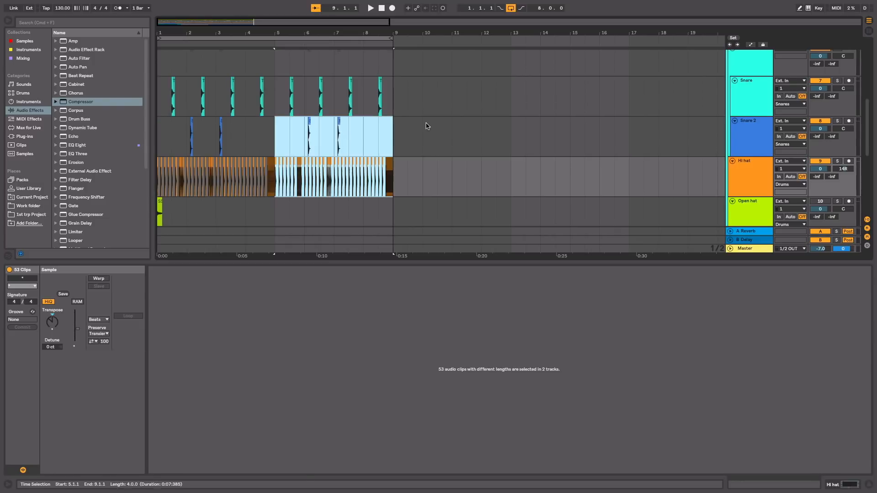
# Step: Delete every hit after the first one in the copied hi-hat roll at 8.4
pyautogui.moveTo(382, 26); pyautogui.dragTo(327, 122)
pyautogui.click(326, 137)
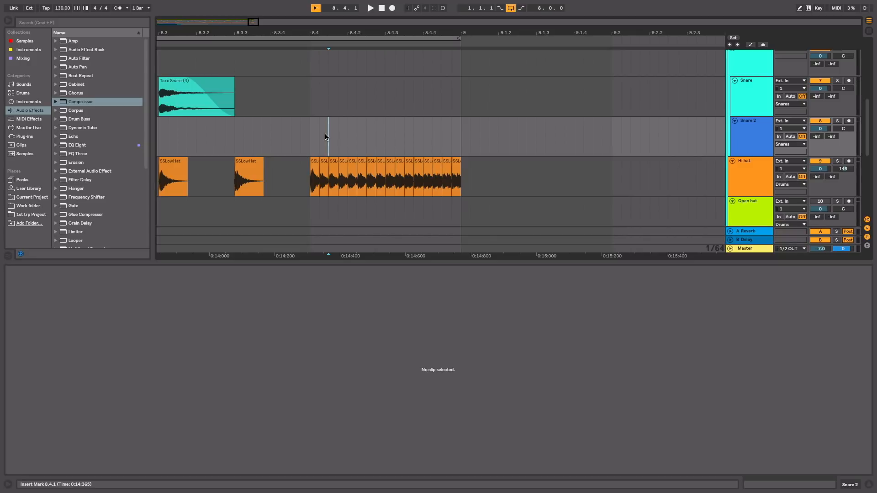
pyautogui.moveTo(322, 147); pyautogui.dragTo(489, 199)
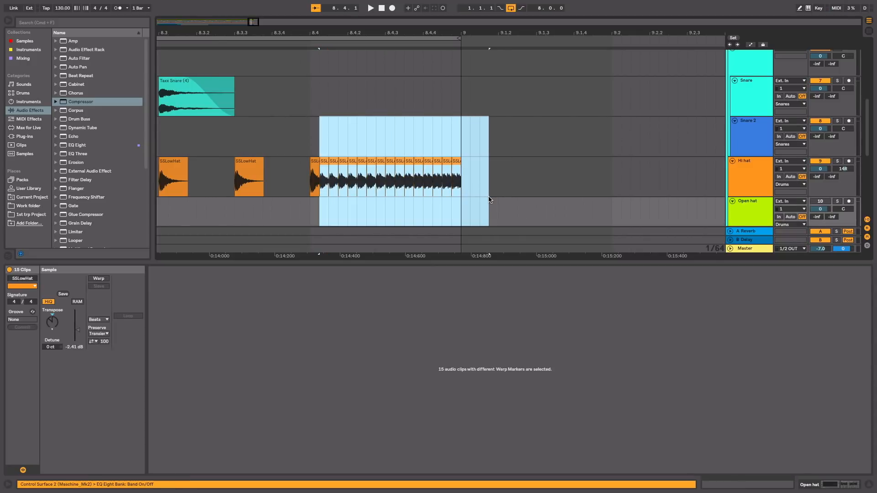
pyautogui.press('Delete')
# Step: Rebuild the 8.4 roll on a 1/32 triplet grid by lengthening its first hit and duplicating it up to bar 9, then play the beat
pyautogui.press('super+3')
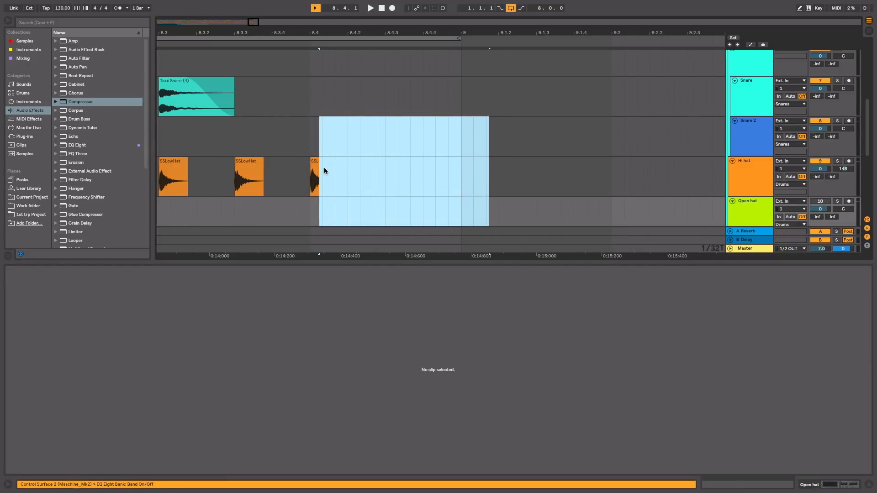
pyautogui.click(316, 164)
pyautogui.press('super+d')
pyautogui.press('super+d')
pyautogui.press('super+d')
pyautogui.press('super+d')
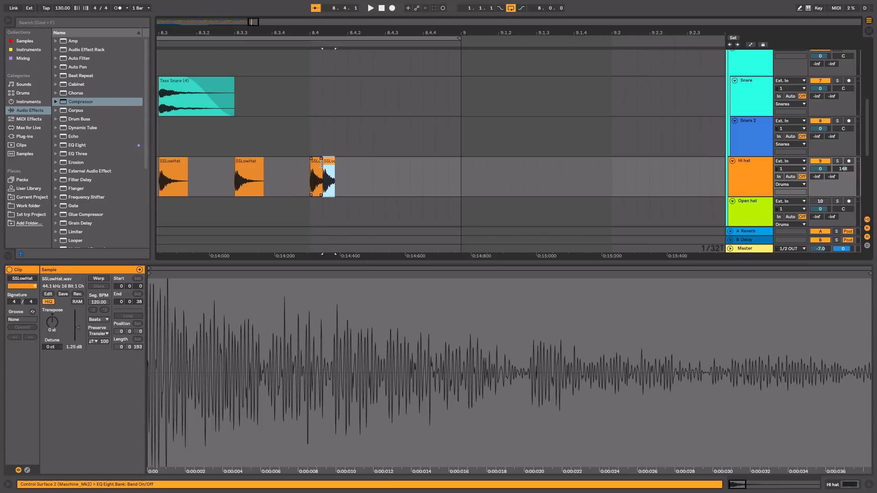
pyautogui.press('super+d')
pyautogui.press('super+d')
pyautogui.press('super+d')
pyautogui.press('super+d')
pyautogui.press('super+d')
pyautogui.press('super+d')
pyautogui.press('super+d')
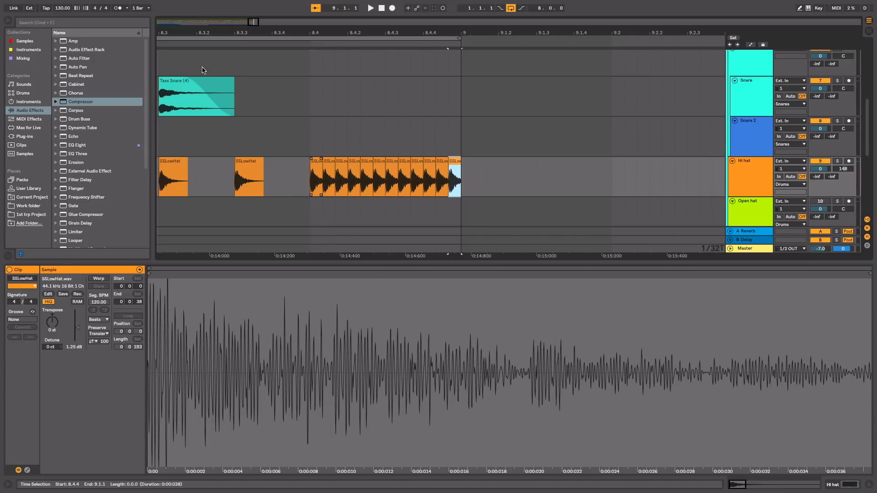
pyautogui.press('space')
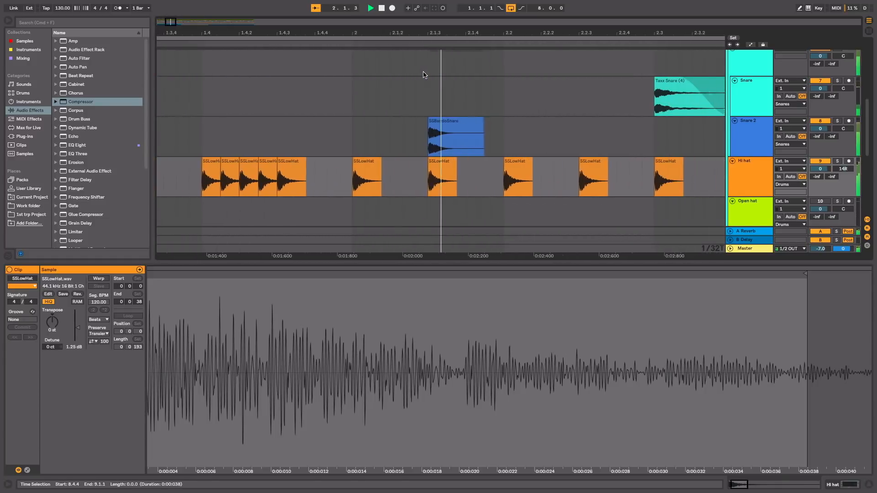
pyautogui.moveTo(232, 29); pyautogui.dragTo(233, 4)
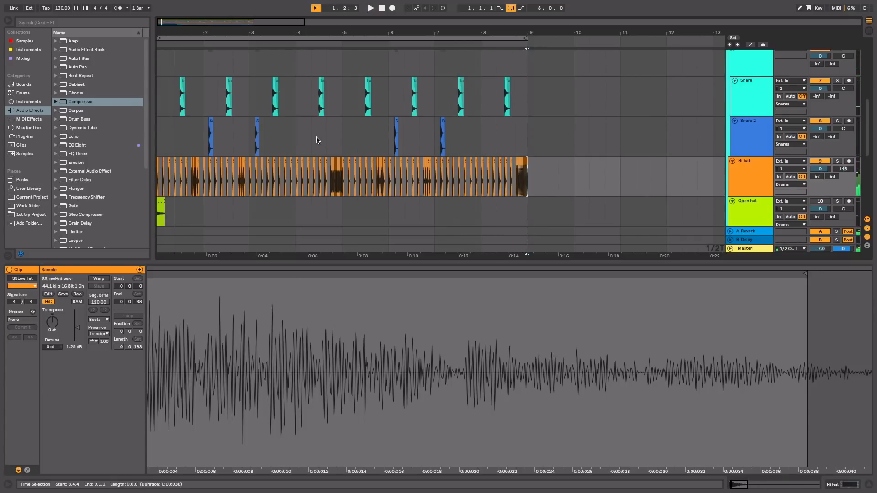
# Step: Activate the Open hat track, move its SSChopHat clip from 1.1 to 1.2, and play the beat from the start
pyautogui.scroll(-3, 318, 140)
pyautogui.click(157, 138)
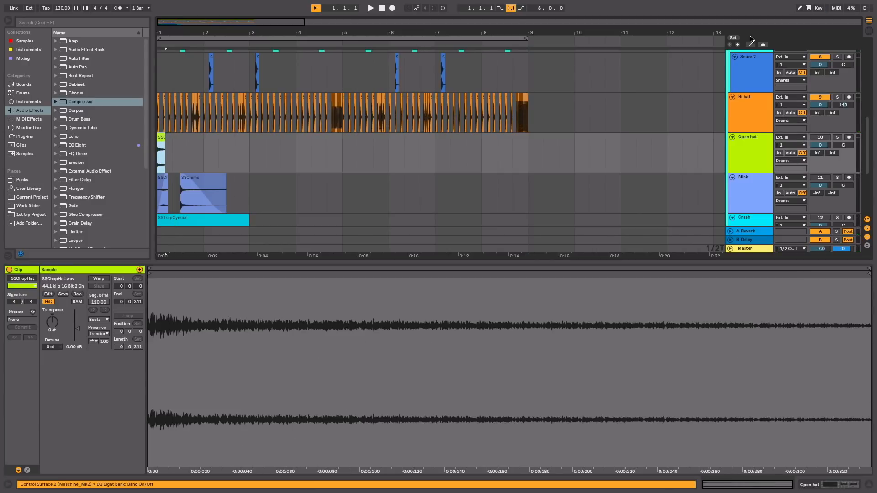
pyautogui.press('space')
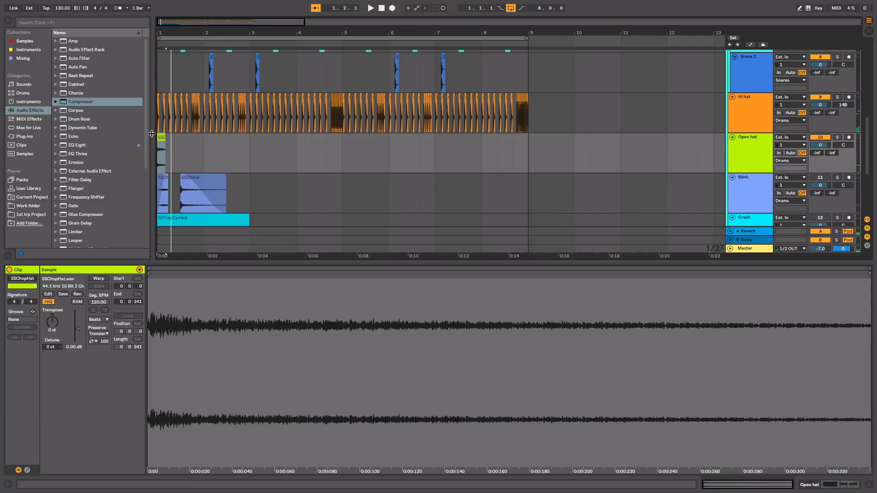
pyautogui.moveTo(172, 32); pyautogui.dragTo(201, 76)
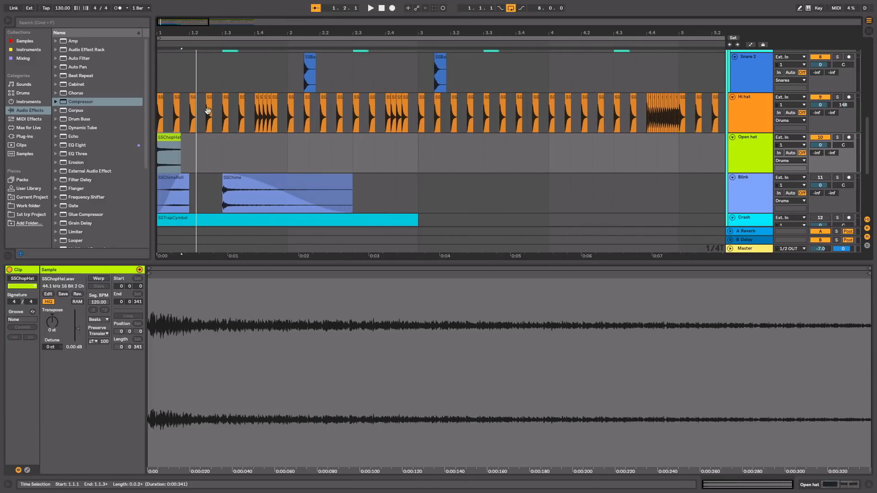
pyautogui.moveTo(169, 140); pyautogui.dragTo(203, 144)
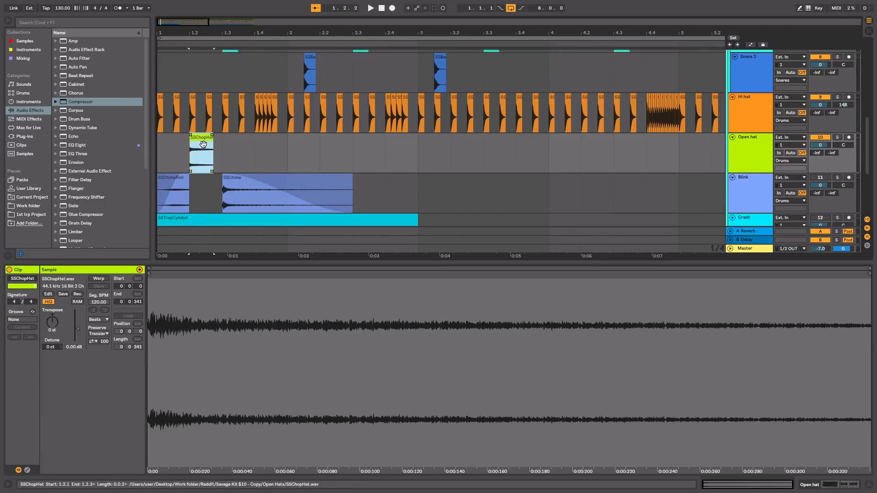
pyautogui.click(380, 10)
pyautogui.press('space')
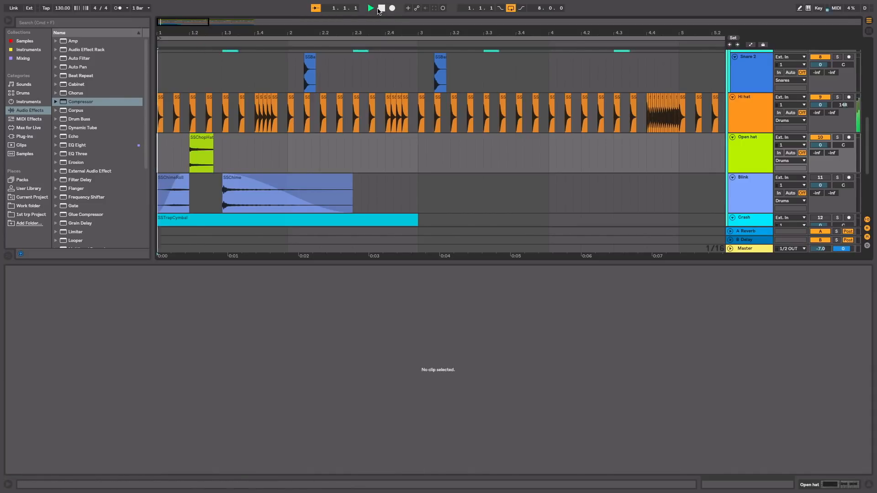
# Step: Duplicate the first two bars of the Open hat track three times, placing SSChopHat hits at 3.2, 5.2 and 7.2
pyautogui.moveTo(415, 141); pyautogui.dragTo(138, 169)
pyautogui.hotkey('ctrl', 'd')
pyautogui.hotkey('ctrl', 'd')
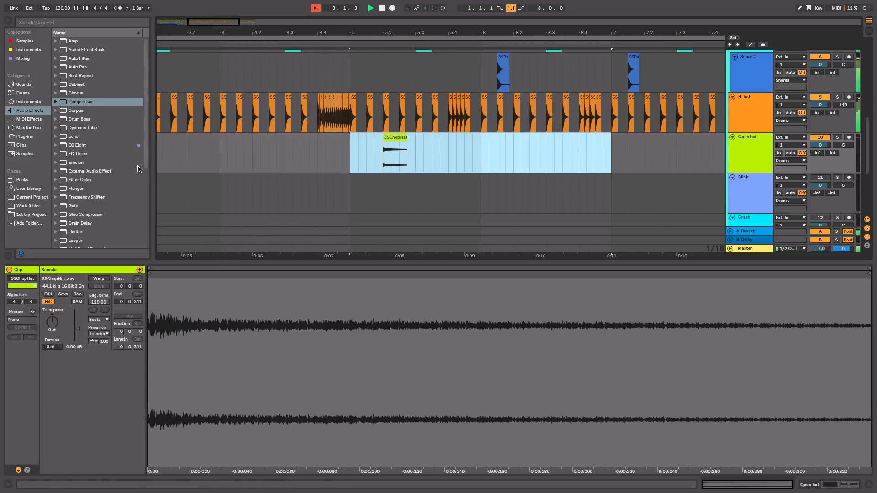
pyautogui.hotkey('ctrl', 'd')
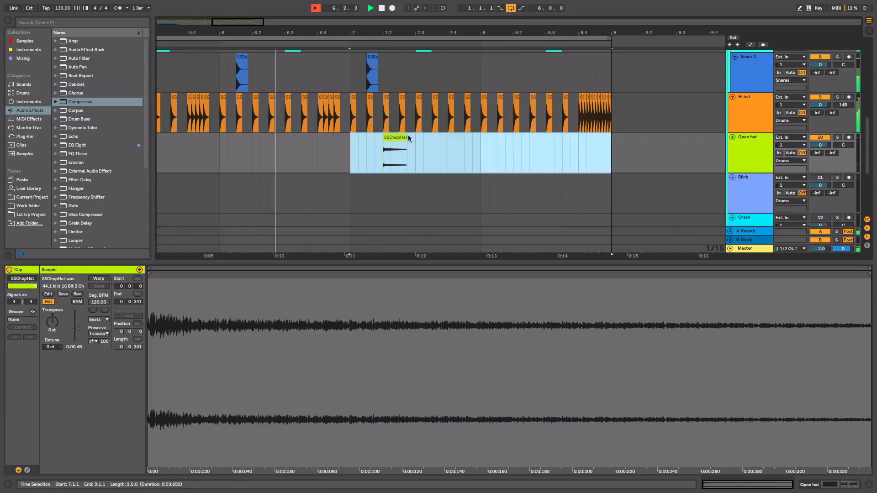
pyautogui.click(386, 144)
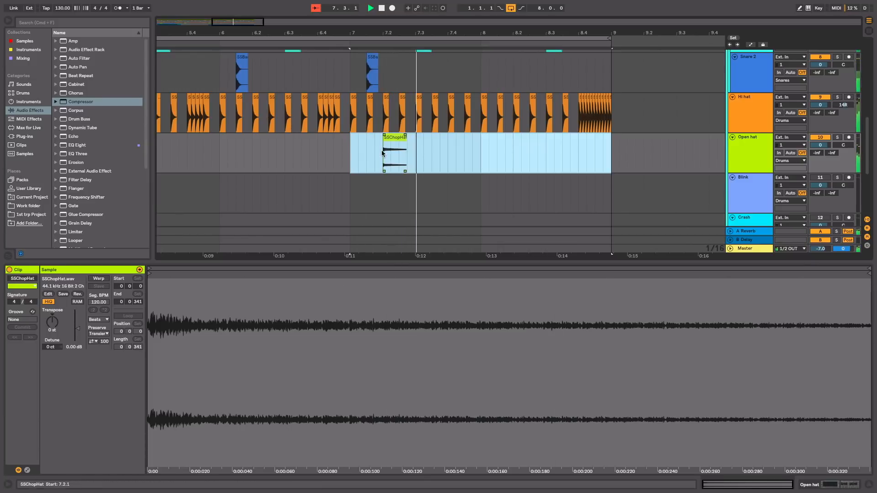
pyautogui.click(385, 145)
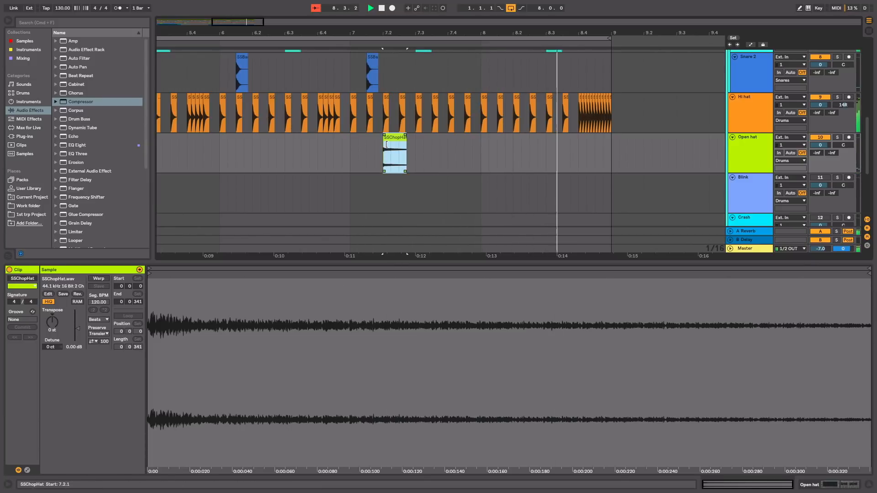
pyautogui.hscroll(-10, 387, 144)
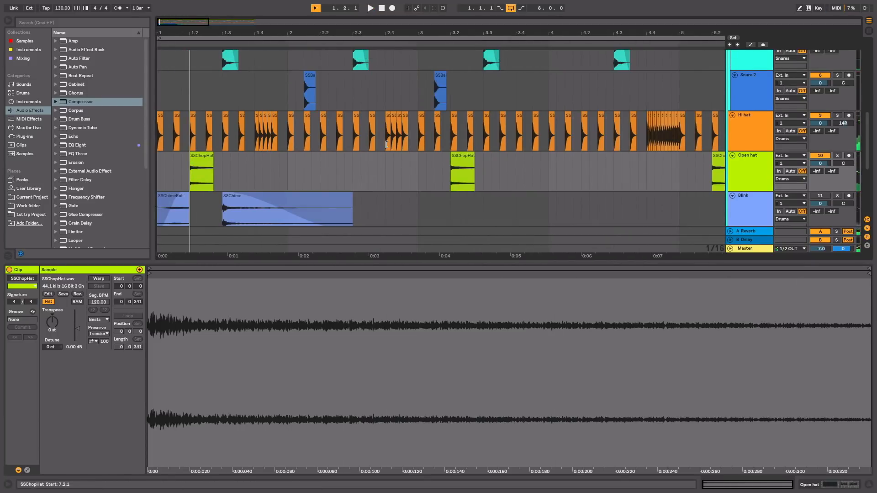
# Step: On the Blink track, move the SSChime clip to 2.4 and the SSChimeRoll clip to 8.4
pyautogui.scroll(-2, 387, 144)
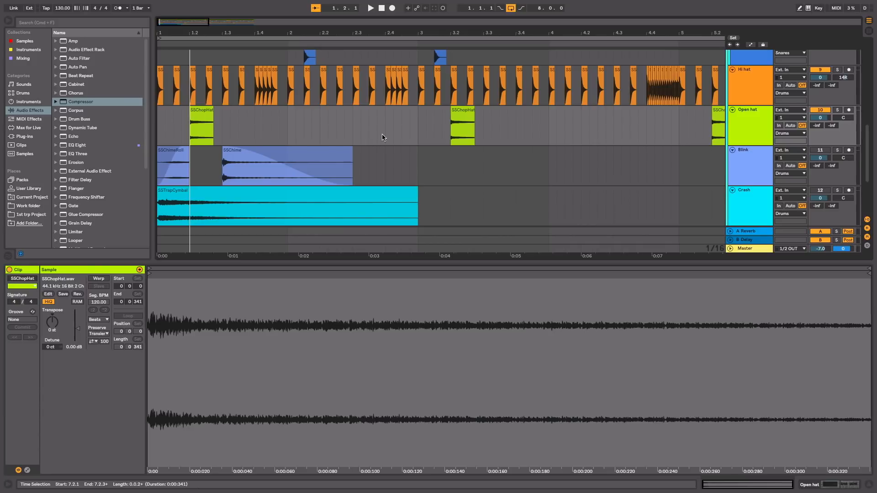
pyautogui.moveTo(292, 39); pyautogui.dragTo(209, 34)
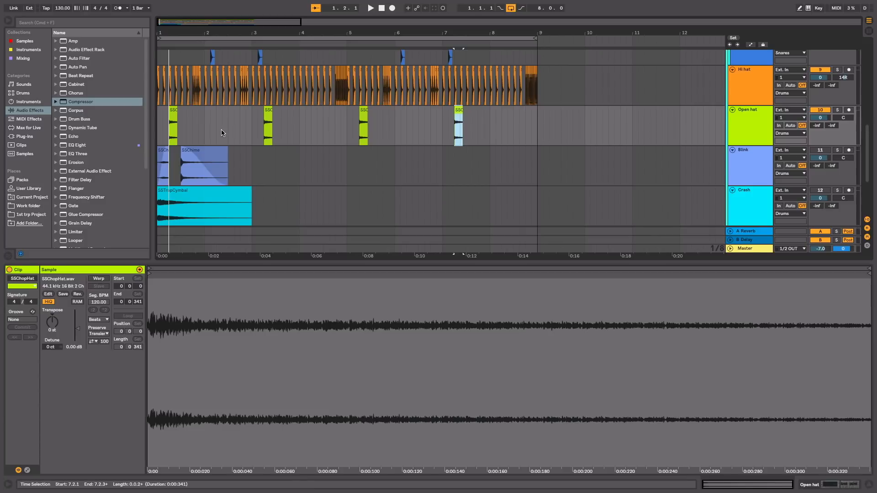
pyautogui.moveTo(204, 155); pyautogui.dragTo(254, 145)
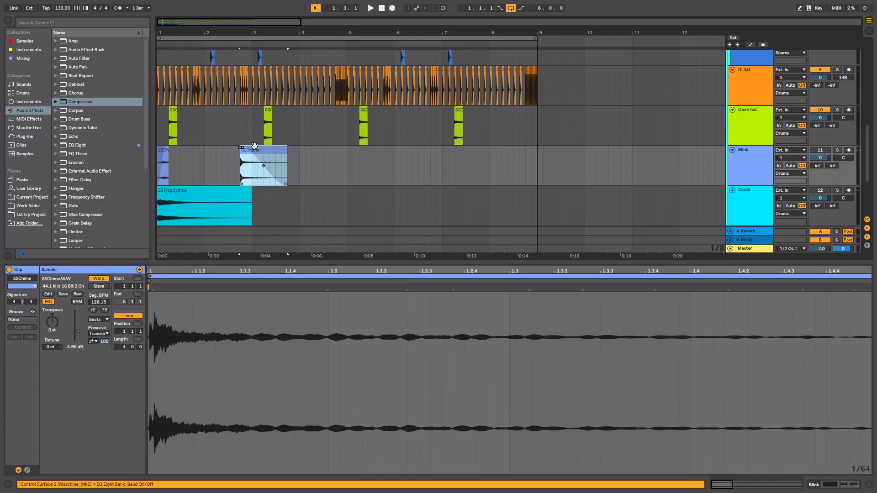
pyautogui.moveTo(166, 157); pyautogui.dragTo(529, 161)
pyautogui.click(530, 162)
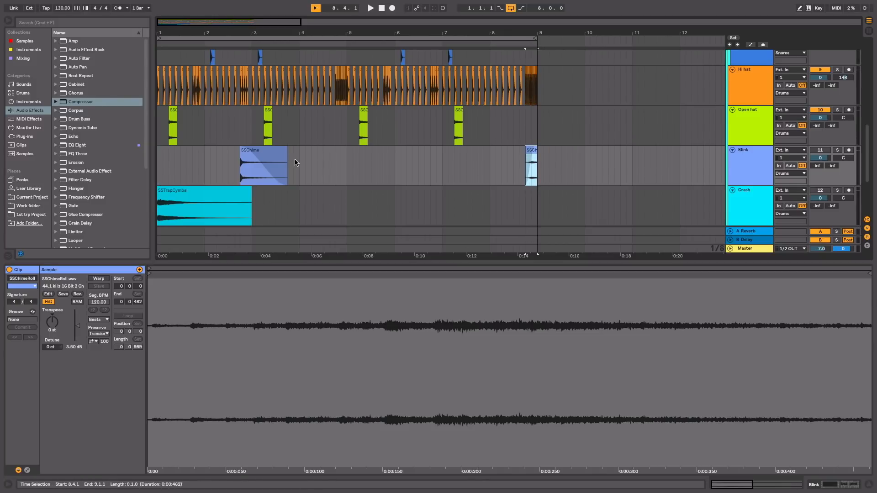
# Step: Duplicate the first four bars of the Blink track into bars 5 to 8, then activate the track and play the beat
pyautogui.moveTo(342, 163); pyautogui.dragTo(124, 172)
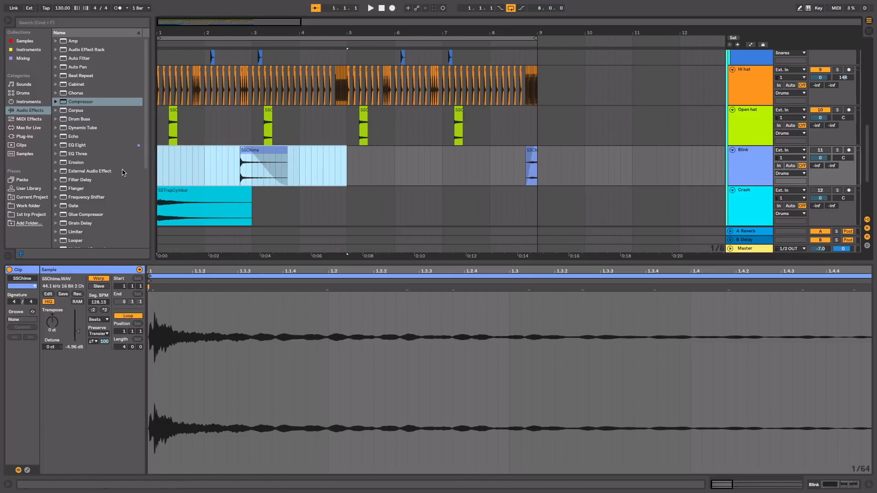
pyautogui.press('super+d')
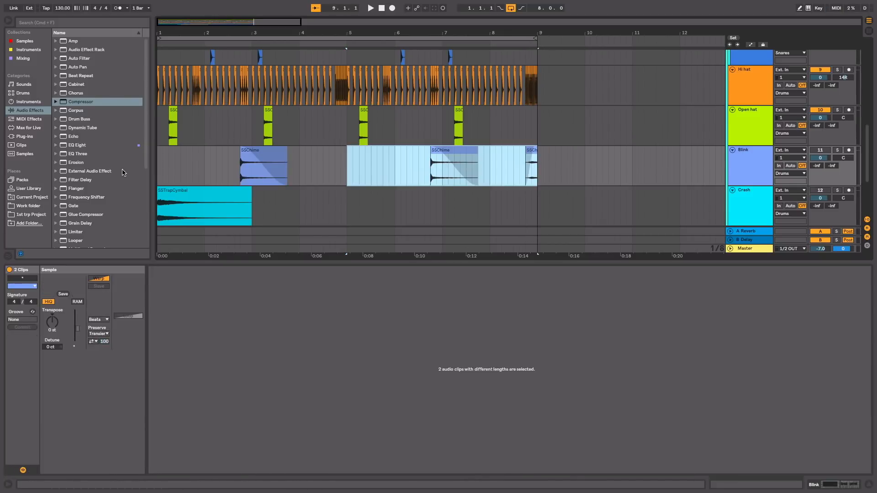
pyautogui.click(381, 10)
pyautogui.press('space')
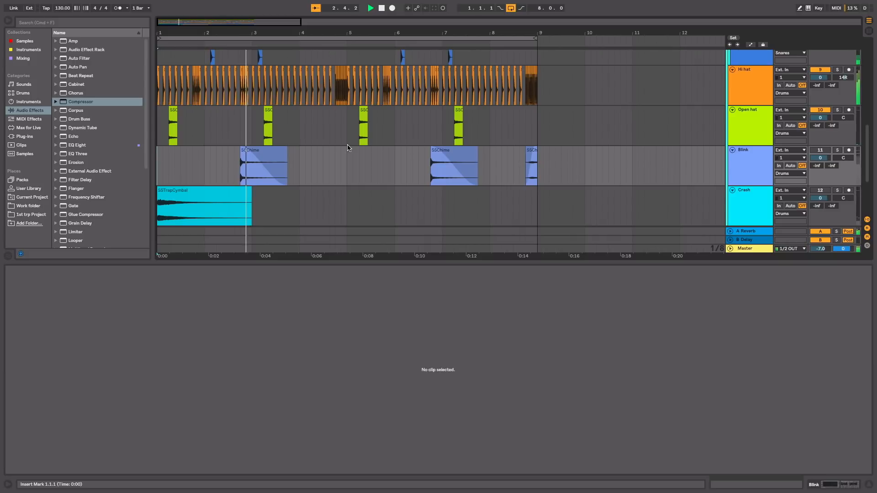
pyautogui.click(824, 151)
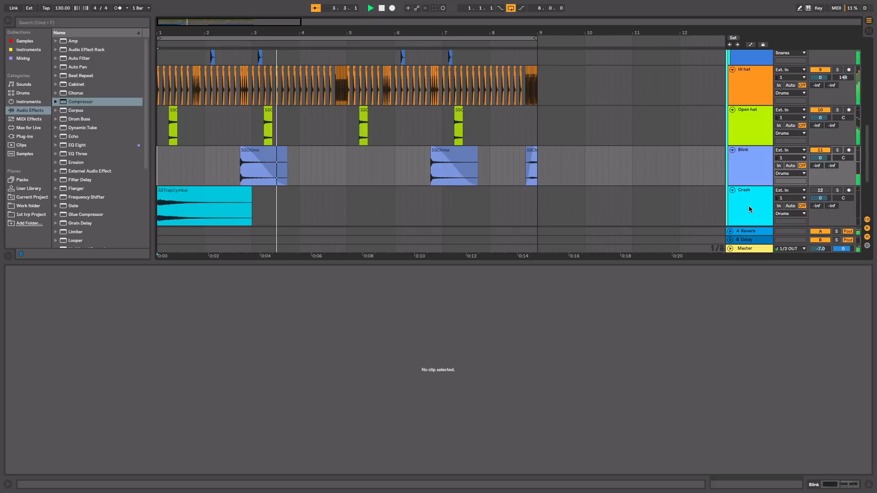
pyautogui.press('space')
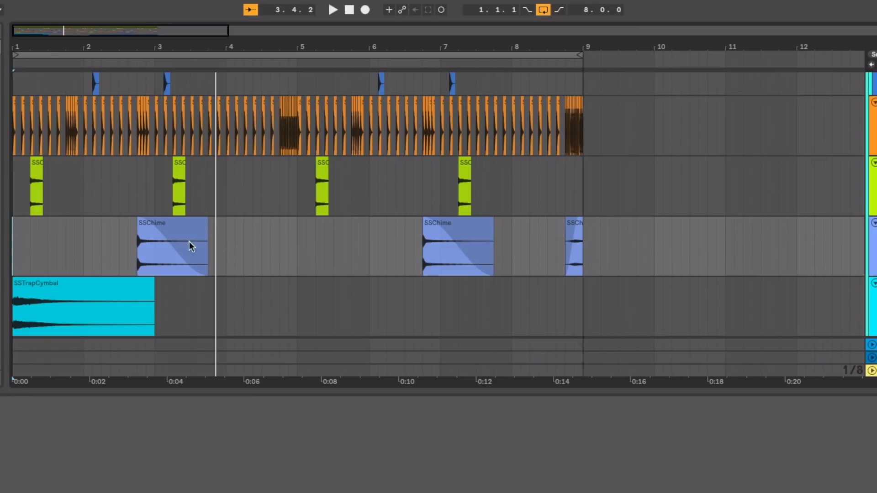
# Step: Try a shorter, later-starting fade-out on the SSChime clip at 2.4 and play it back
pyautogui.moveTo(141, 218); pyautogui.dragTo(82, 217)
pyautogui.moveTo(141, 219); pyautogui.dragTo(108, 214)
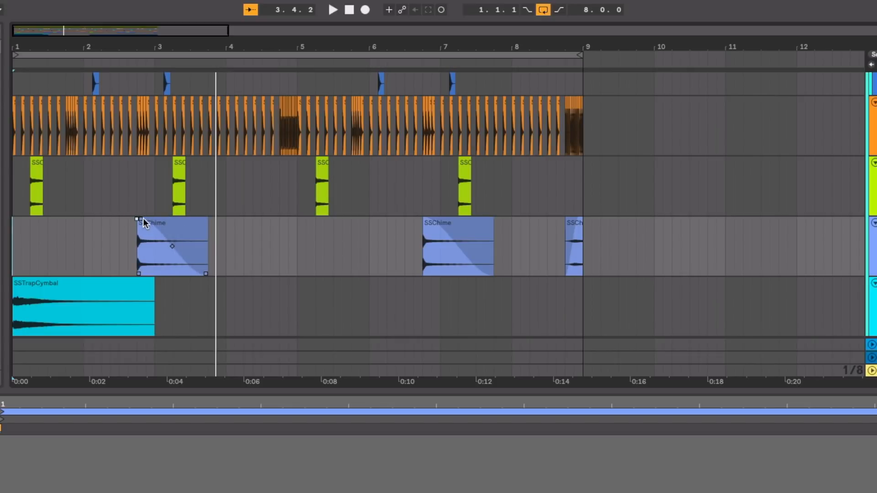
pyautogui.moveTo(159, 47); pyautogui.dragTo(190, 47)
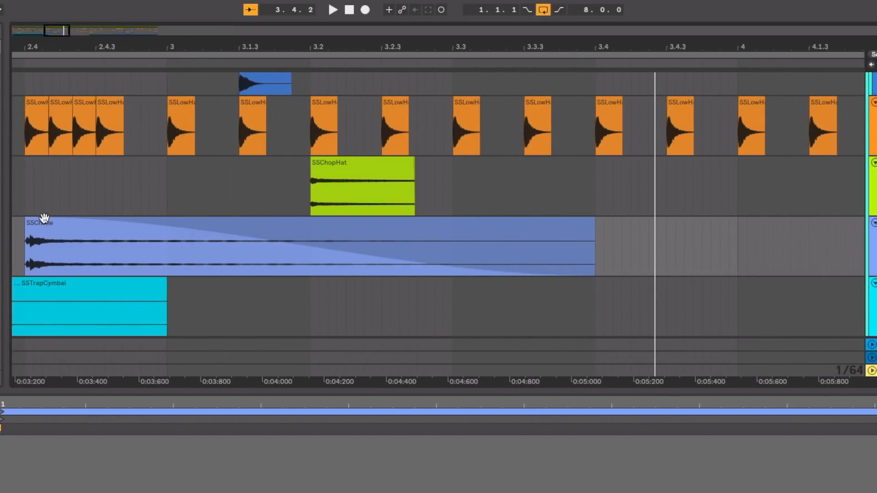
pyautogui.moveTo(28, 218); pyautogui.dragTo(1, 211)
pyautogui.moveTo(30, 46); pyautogui.dragTo(180, 46)
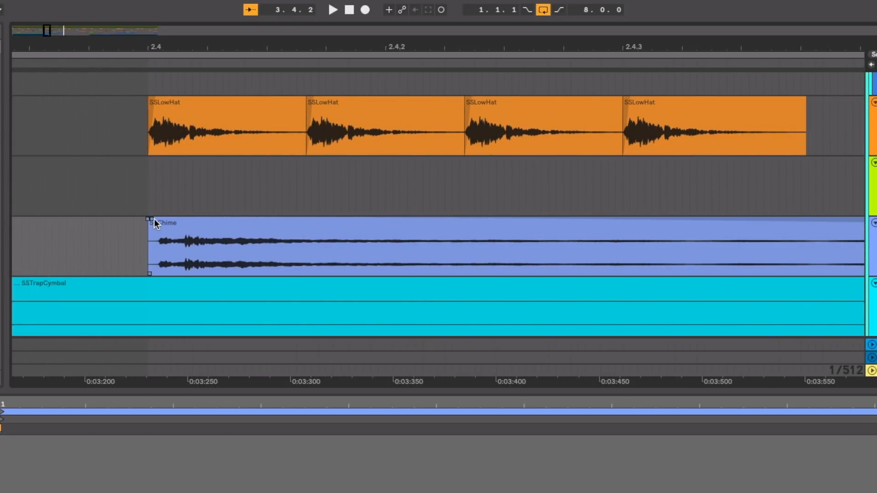
pyautogui.moveTo(153, 218); pyautogui.dragTo(100, 204)
pyautogui.moveTo(202, 42); pyautogui.dragTo(202, 45)
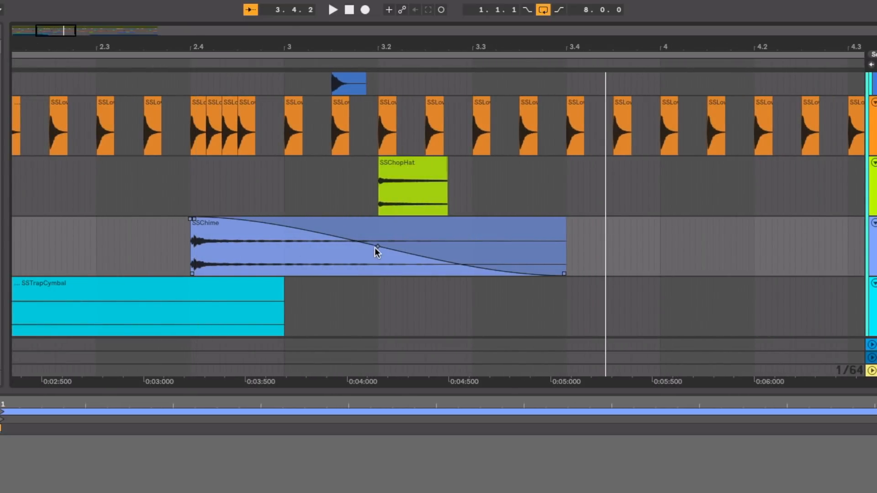
pyautogui.moveTo(378, 246); pyautogui.dragTo(583, 24)
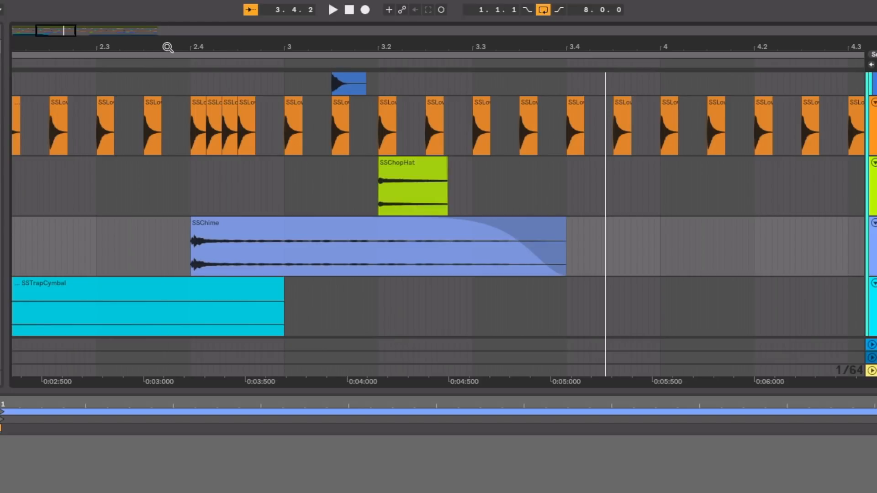
pyautogui.click(146, 61)
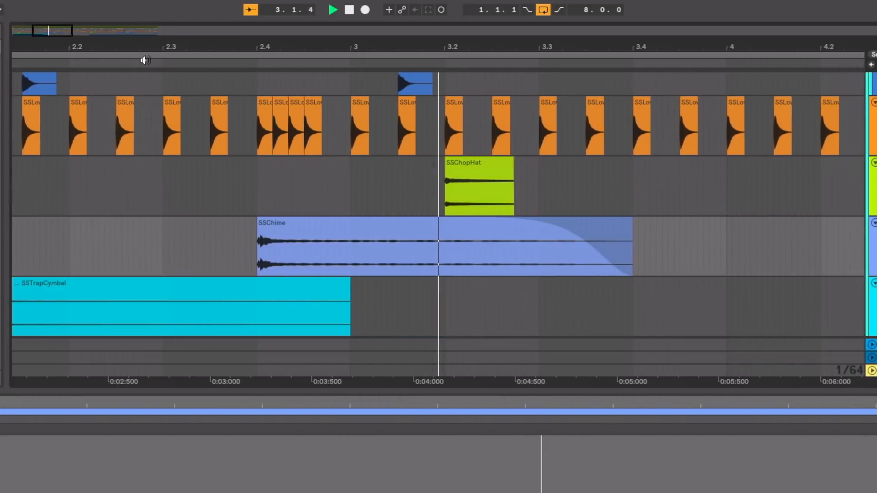
pyautogui.click(440, 222)
pyautogui.press('space')
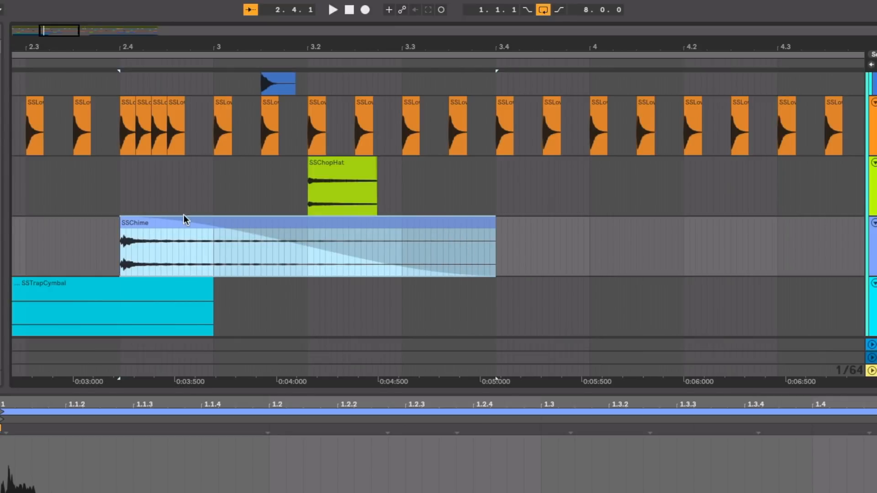
# Step: Try removing the fade-in from the SSChimeRoll clip at 8.4 and play the end of bar 8
pyautogui.moveTo(277, 49); pyautogui.dragTo(169, 48)
pyautogui.moveTo(577, 44); pyautogui.dragTo(564, 330)
pyautogui.click(557, 228)
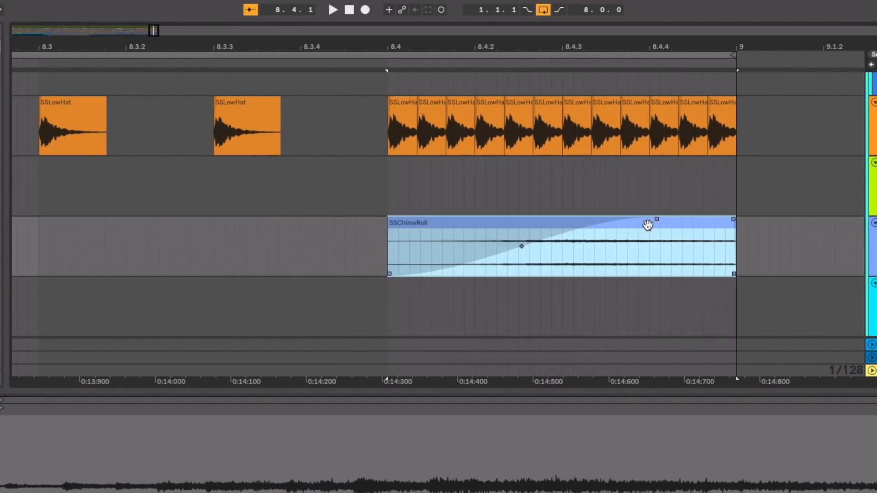
pyautogui.moveTo(657, 218); pyautogui.dragTo(373, 188)
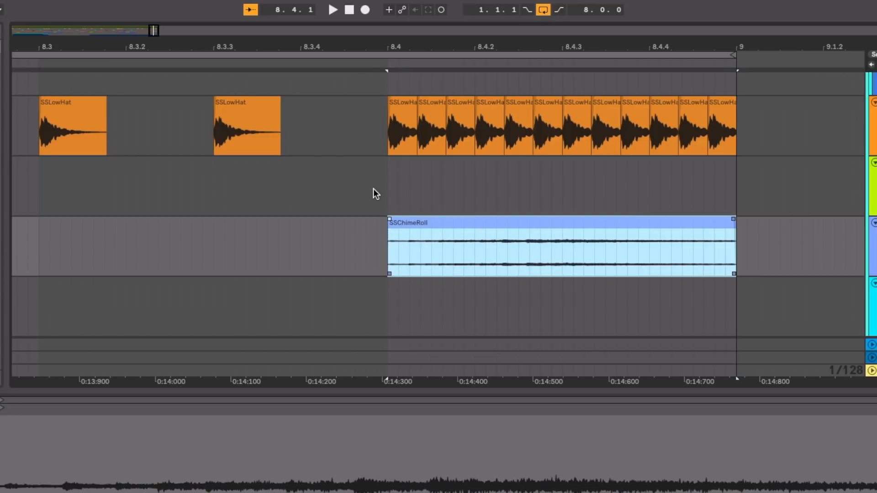
pyautogui.click(316, 61)
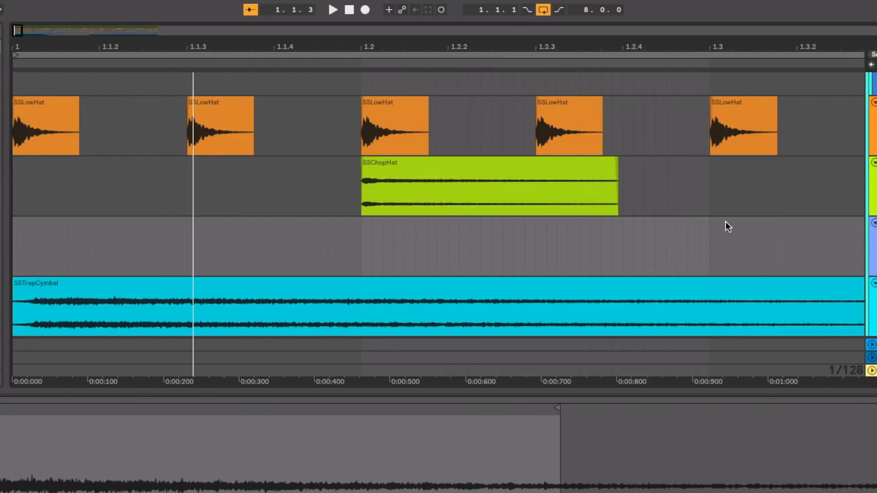
pyautogui.scroll(-5, 725, 221)
pyautogui.hscroll(15, 725, 221)
pyautogui.scroll(3, 728, 226)
pyautogui.hscroll(10, 727, 226)
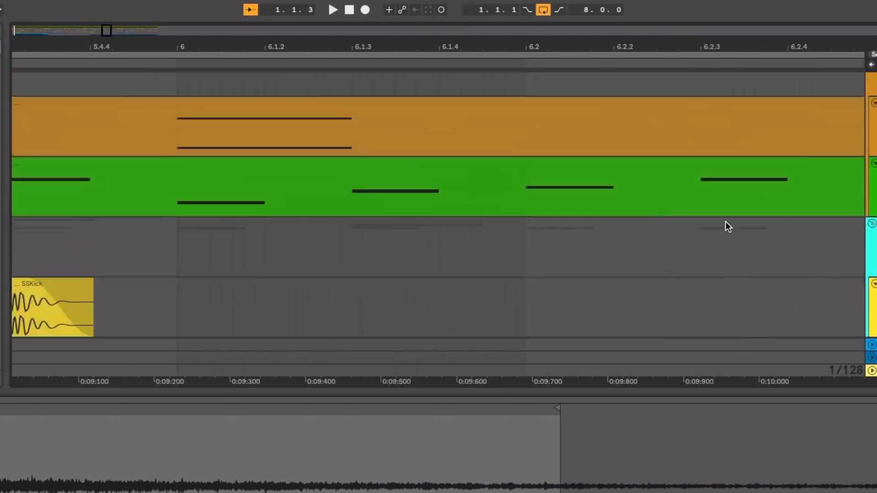
pyautogui.scroll(2, 728, 226)
pyautogui.hscroll(6, 727, 226)
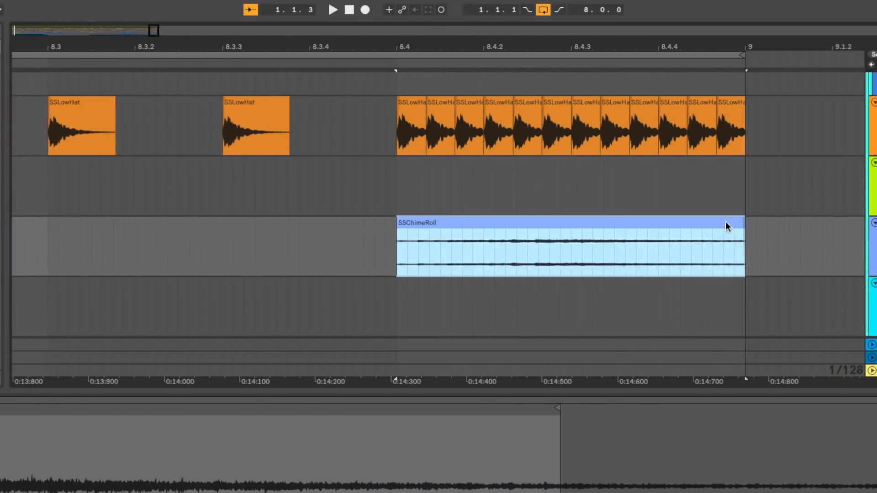
pyautogui.click(64, 134)
pyautogui.press('space')
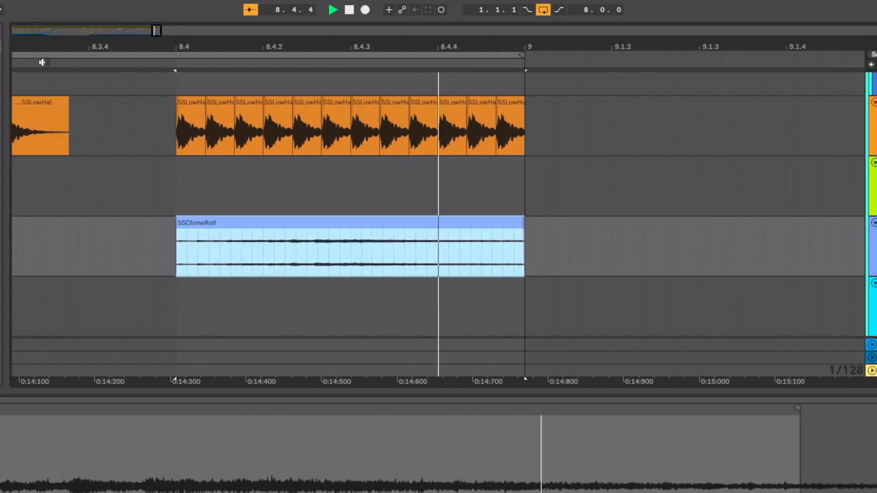
# Step: Undo the fade-in removal on the SSChimeRoll clip and play the end of bar 8 with the fade
pyautogui.hscroll(20, 442, 190)
pyautogui.scroll(3, 442, 190)
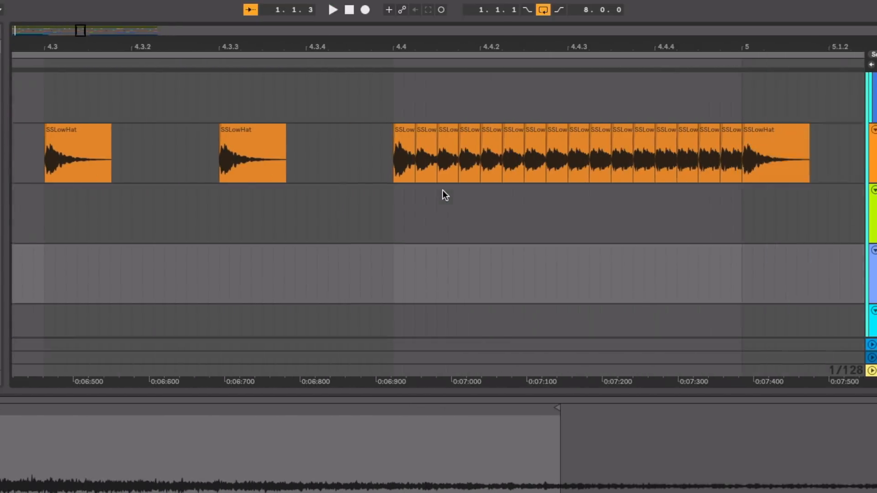
pyautogui.hscroll(9, 442, 190)
pyautogui.scroll(-4, 443, 190)
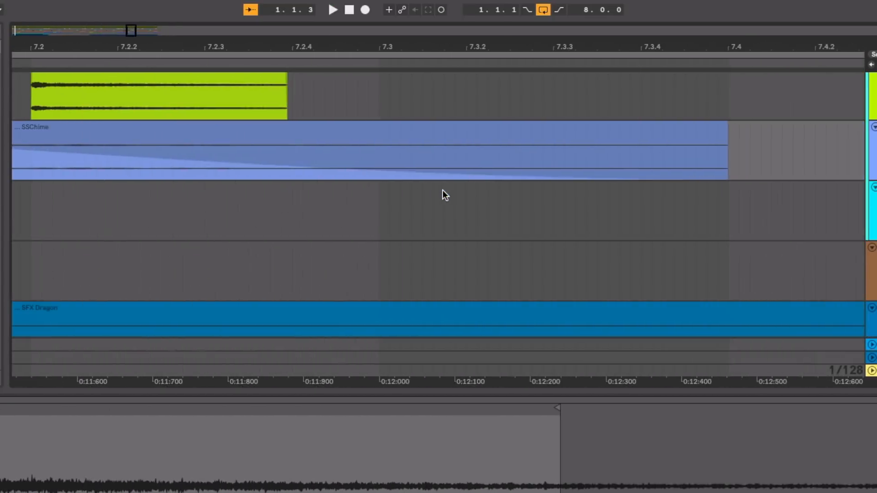
pyautogui.hscroll(-5, 443, 190)
pyautogui.scroll(1, 442, 190)
pyautogui.press('super+z')
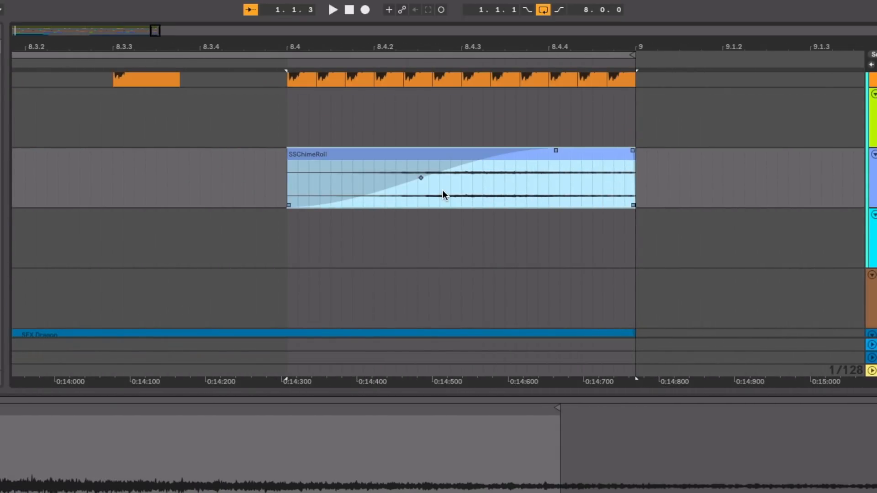
pyautogui.click(97, 66)
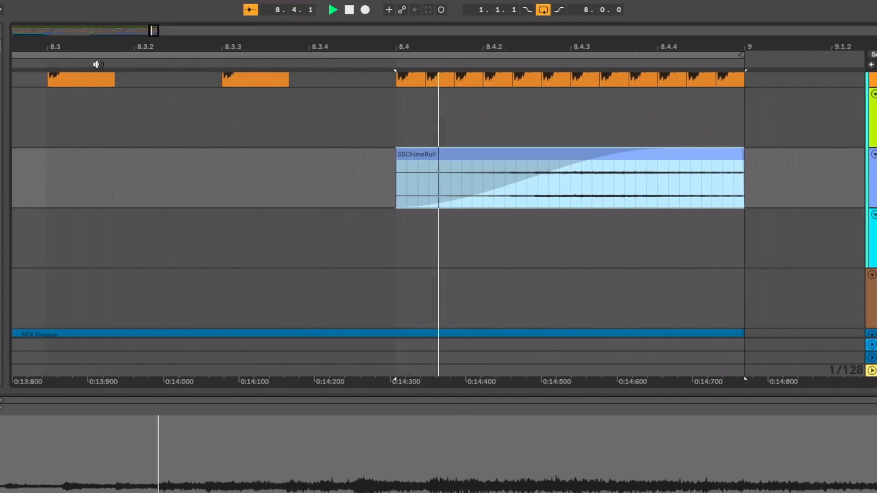
pyautogui.press('space')
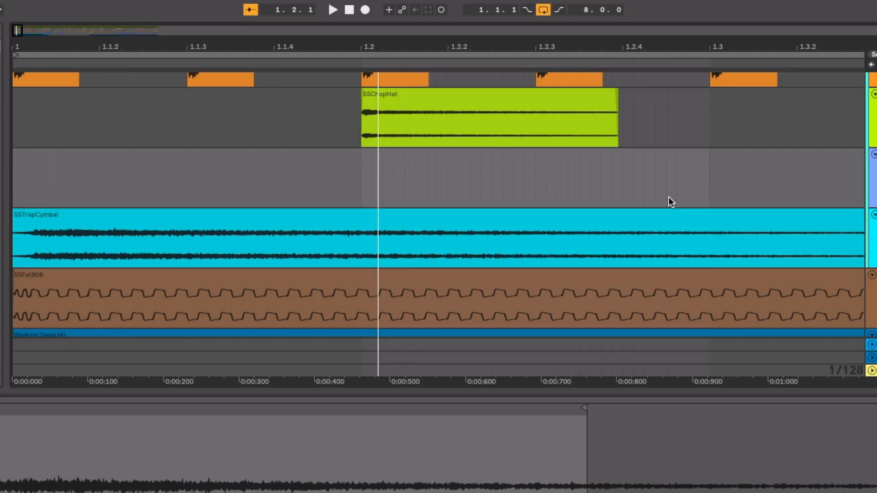
# Step: Turn off solo on the Blink track and activate the Crash track
pyautogui.click(599, 53)
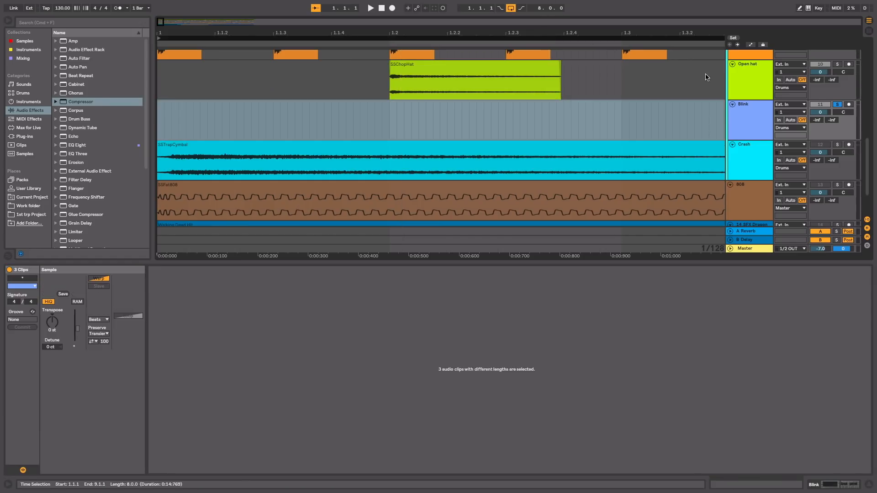
pyautogui.click(836, 104)
pyautogui.moveTo(658, 31); pyautogui.dragTo(222, 30)
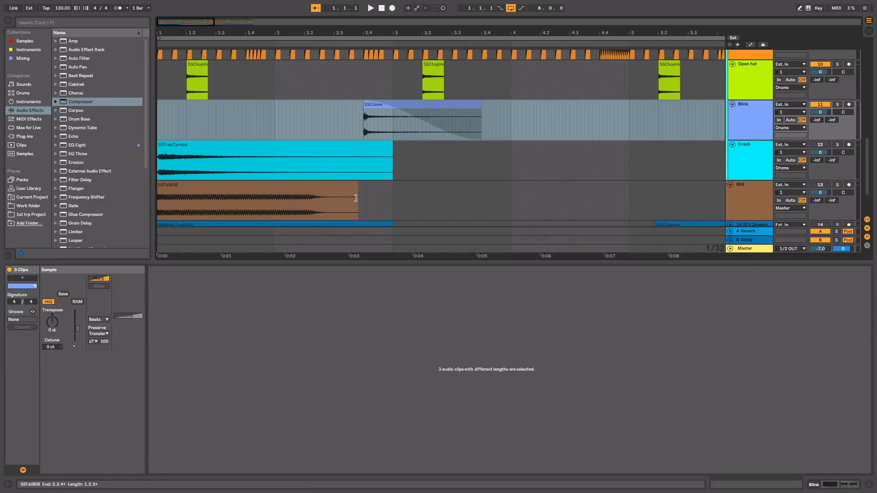
pyautogui.click(820, 144)
pyautogui.moveTo(435, 30); pyautogui.dragTo(221, 30)
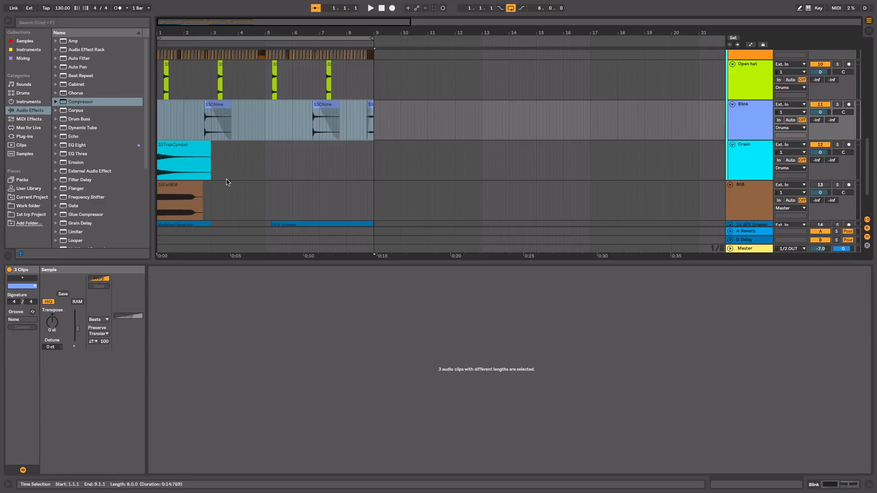
# Step: Duplicate the SSTrapCymbal clip on the Crash track to bar 3 and lower the copy's gain to -7.66 dB
pyautogui.click(210, 178)
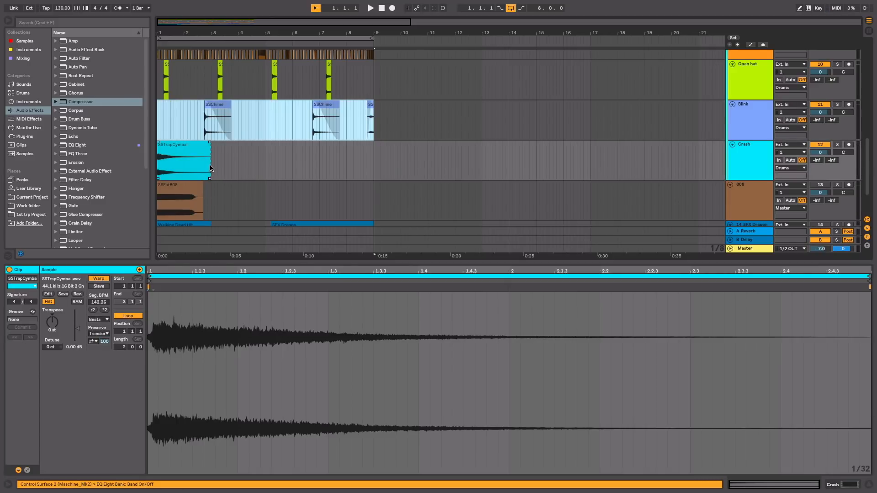
pyautogui.moveTo(210, 167); pyautogui.dragTo(148, 166)
pyautogui.press('super+d')
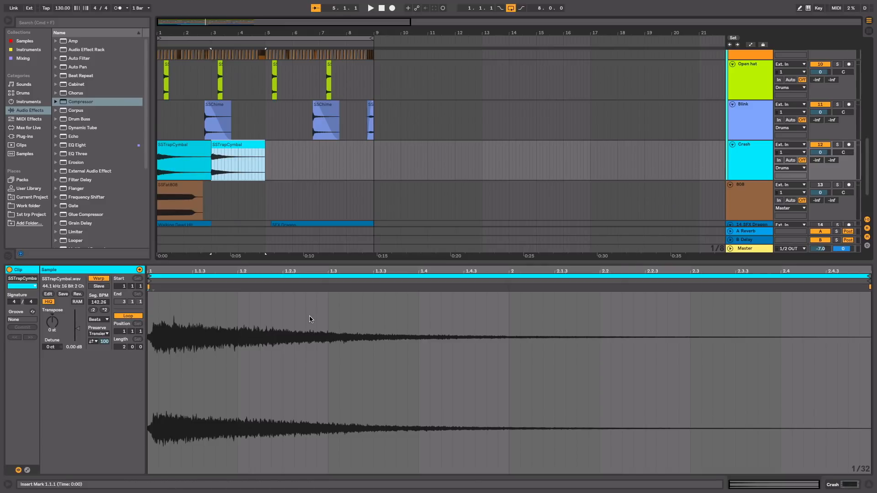
pyautogui.moveTo(76, 329); pyautogui.dragTo(78, 333)
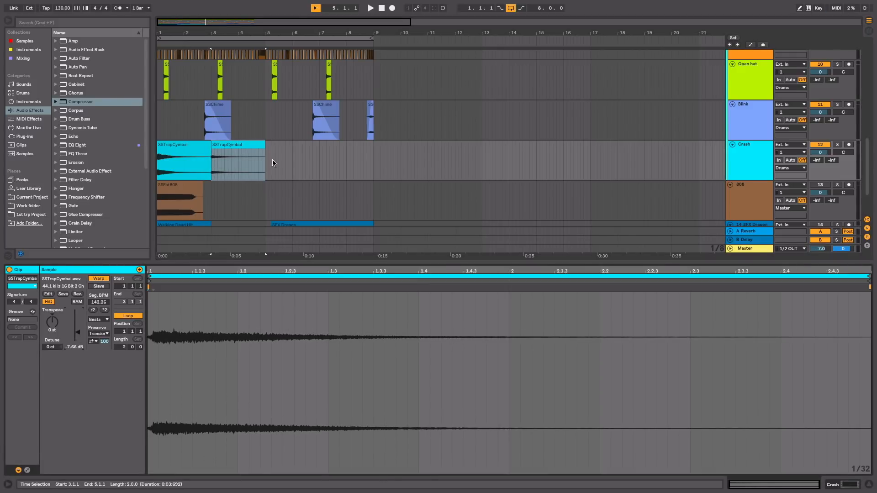
# Step: Duplicate the first four bars of the Crash track up to bar 9 and play the beat from the start
pyautogui.moveTo(268, 163); pyautogui.dragTo(157, 155)
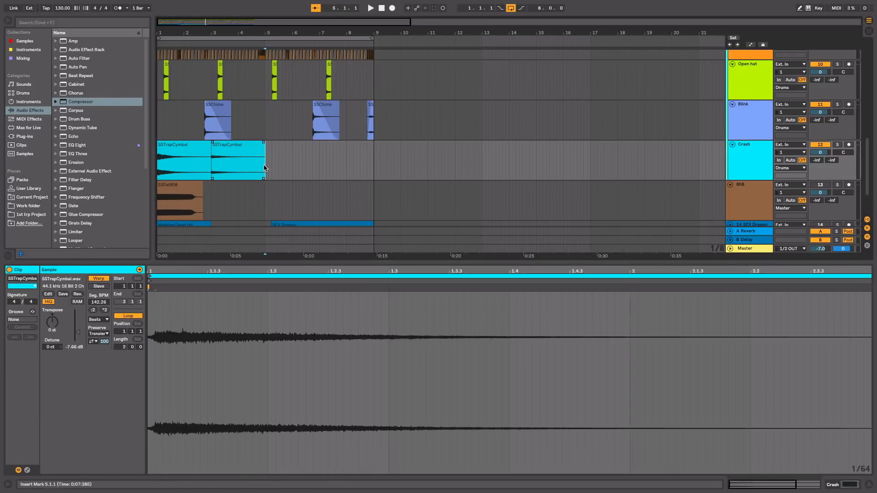
pyautogui.press('super+d')
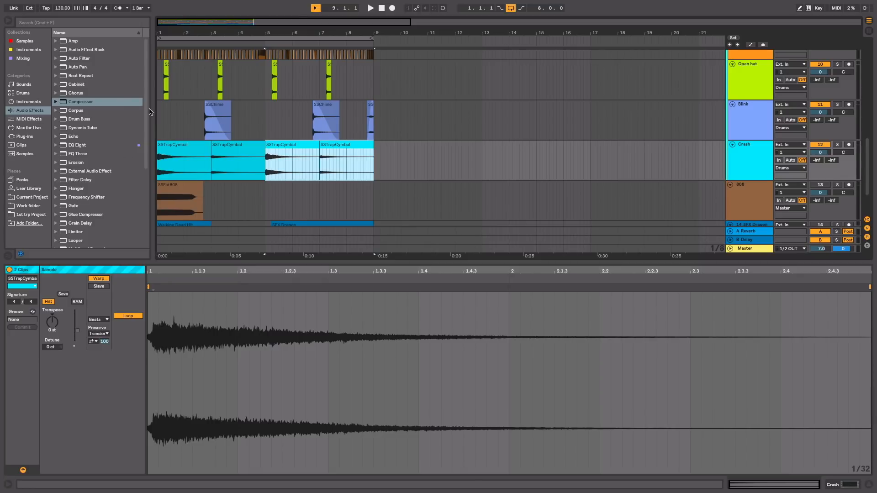
pyautogui.click(381, 8)
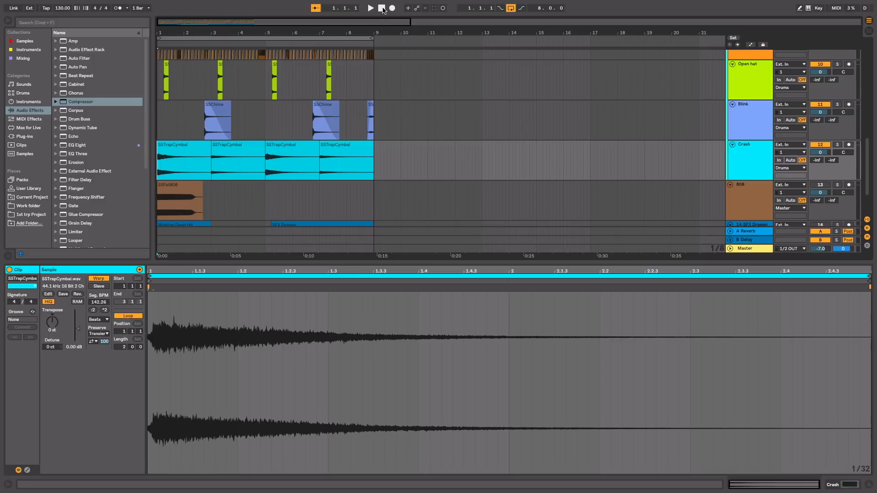
pyautogui.press('space')
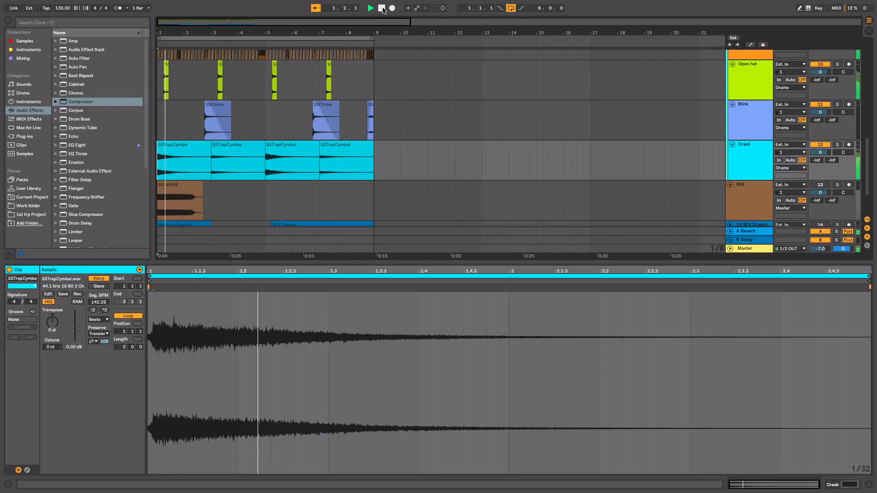
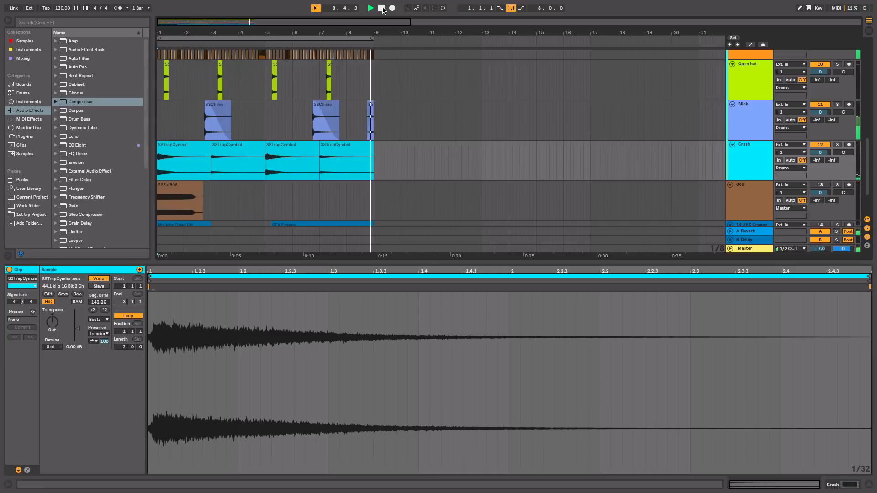
# Step: Stop playback and move the Kick track below the Crash track, directly above the 808 track
pyautogui.click(382, 9)
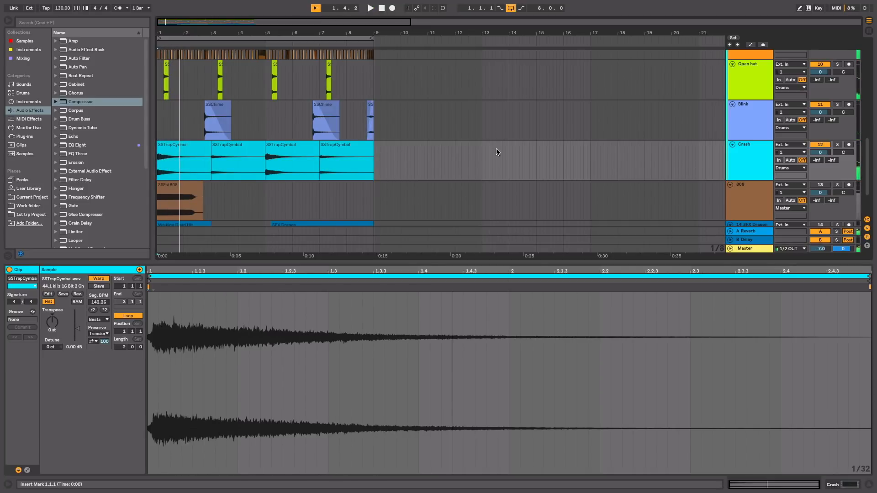
pyautogui.scroll(-3, 522, 160)
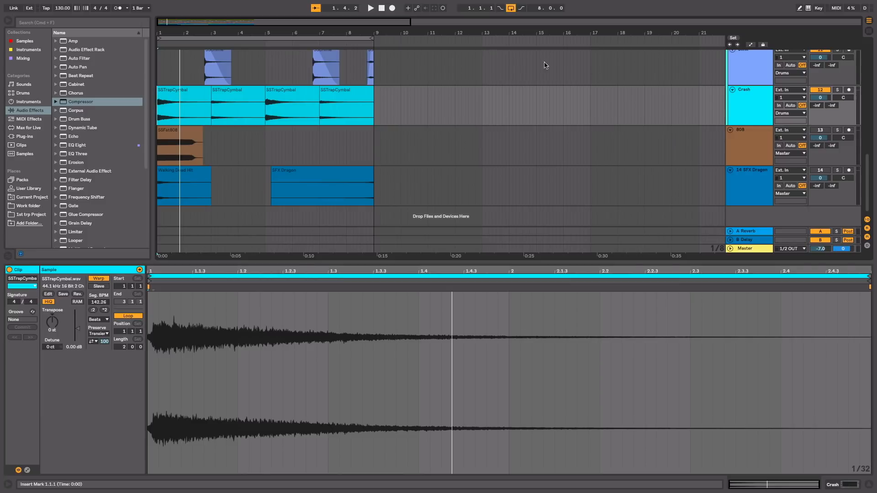
pyautogui.scroll(6, 666, 97)
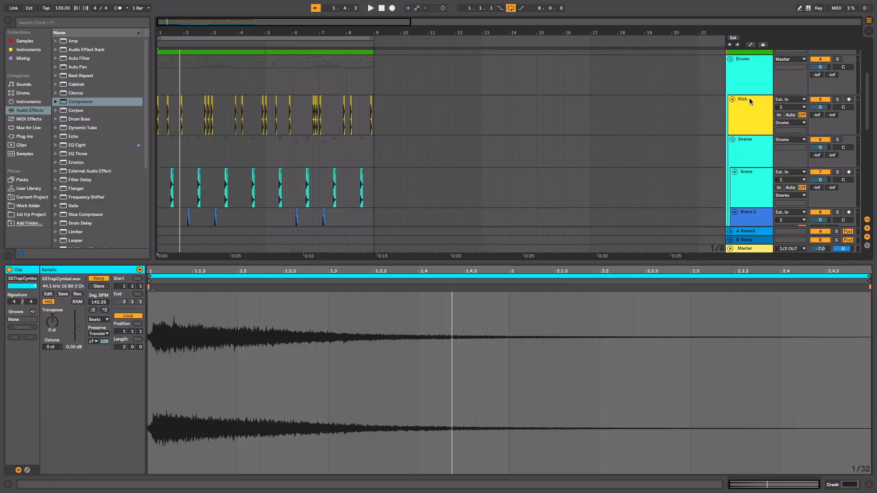
pyautogui.click(748, 97)
pyautogui.scroll(-2, 758, 226)
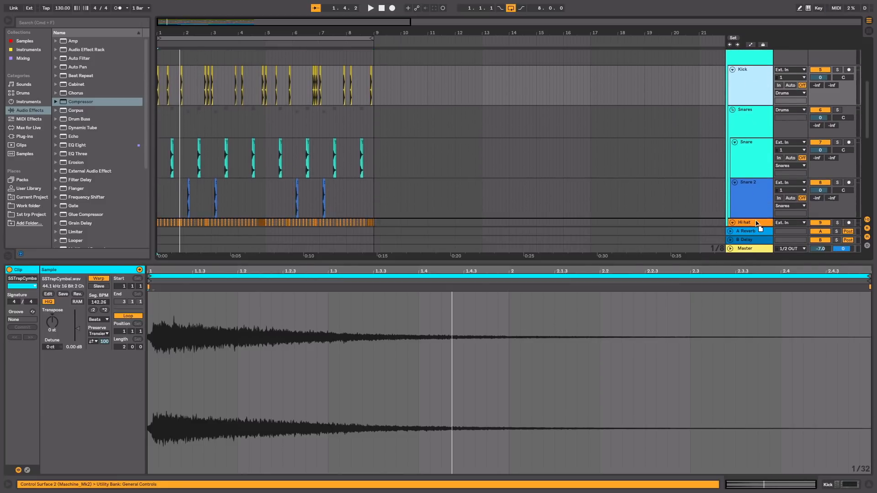
pyautogui.scroll(-8, 756, 224)
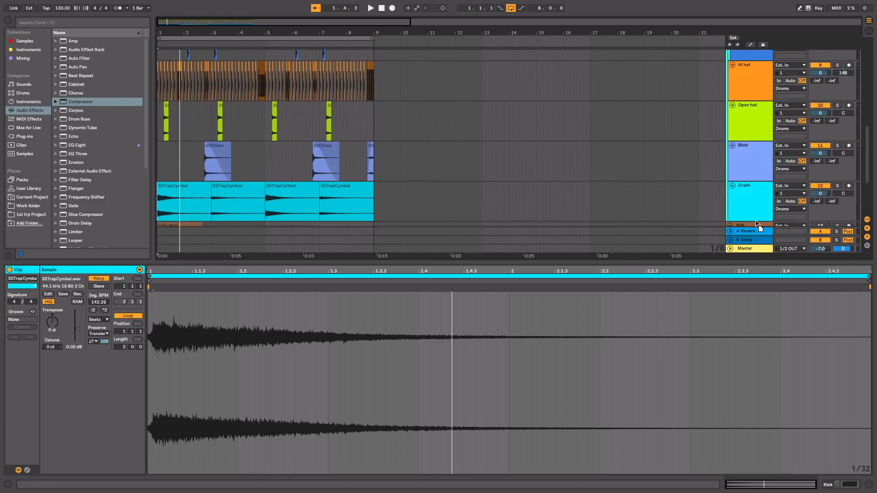
pyautogui.scroll(-3, 756, 224)
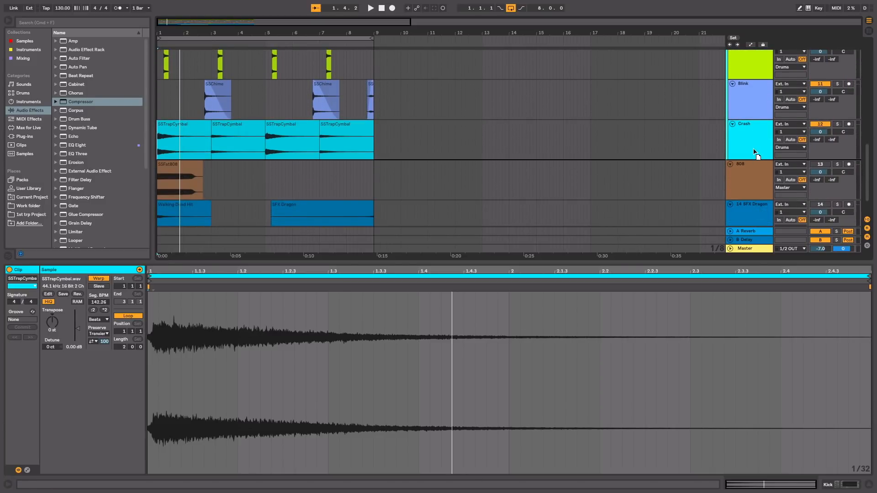
pyautogui.moveTo(753, 148); pyautogui.dragTo(752, 147)
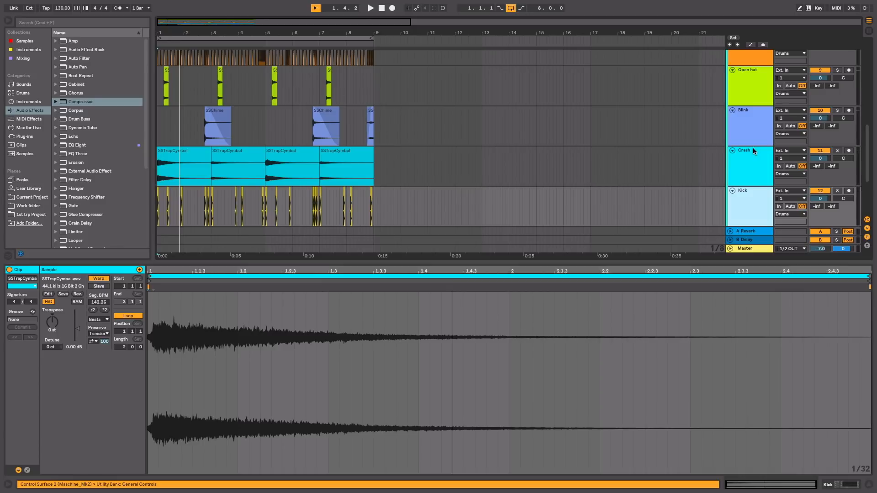
# Step: Activate the 808 track
pyautogui.moveTo(180, 31); pyautogui.dragTo(216, 78)
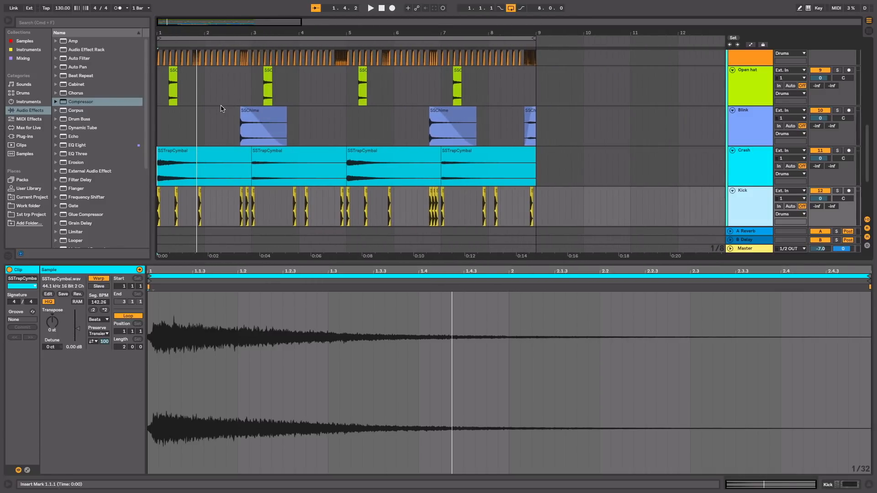
pyautogui.scroll(-5, 272, 187)
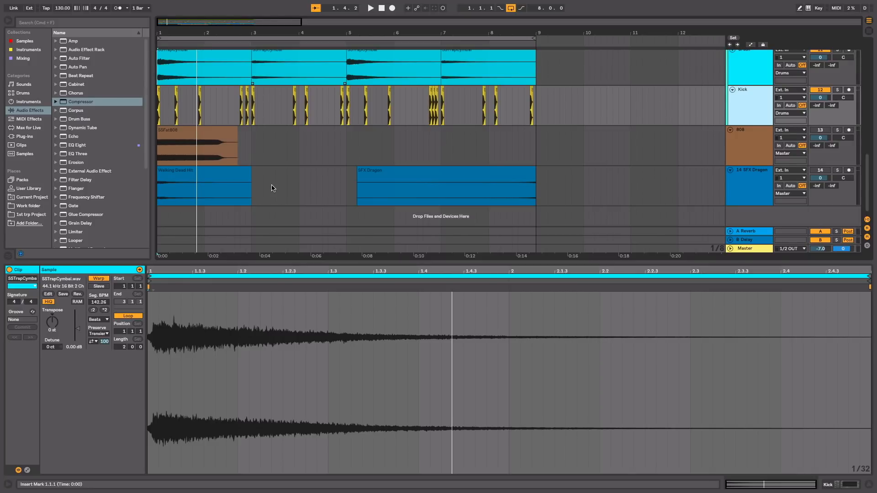
pyautogui.moveTo(189, 33); pyautogui.dragTo(189, 64)
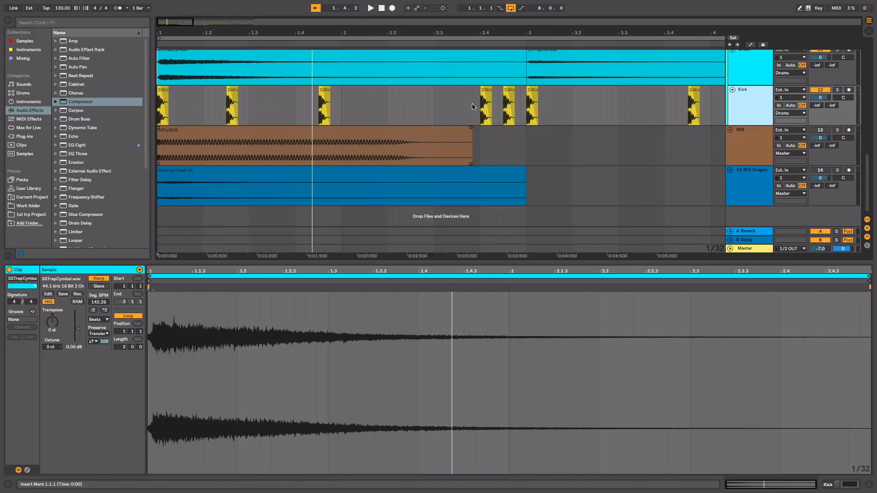
pyautogui.click(816, 132)
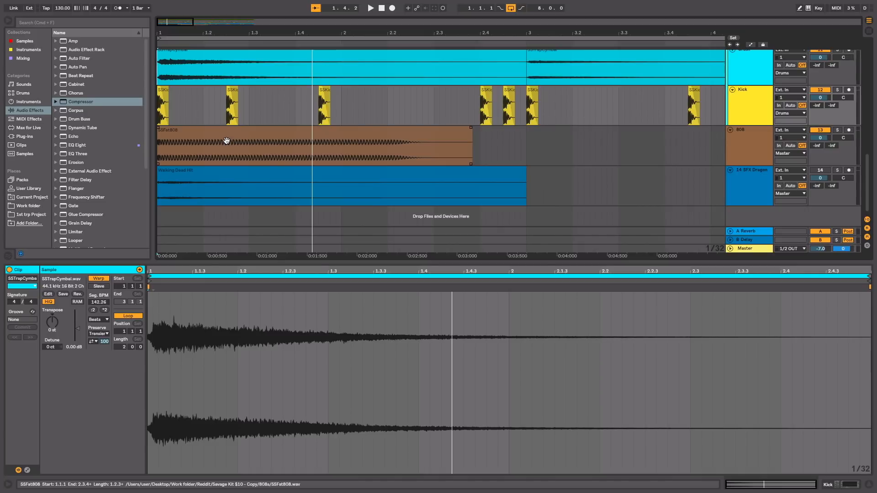
# Step: Duplicate the part of the SSFat808 clip before the second kick and extend the copy to the third kick
pyautogui.moveTo(228, 154); pyautogui.dragTo(157, 151)
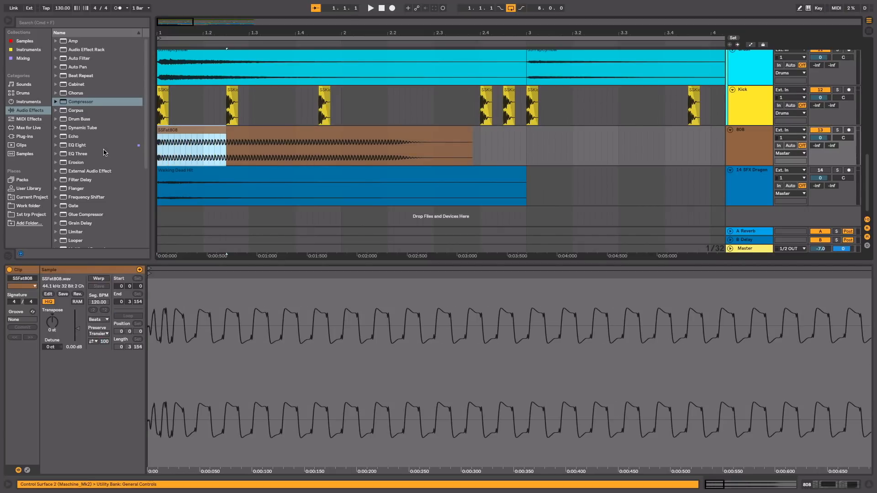
pyautogui.press('super+d')
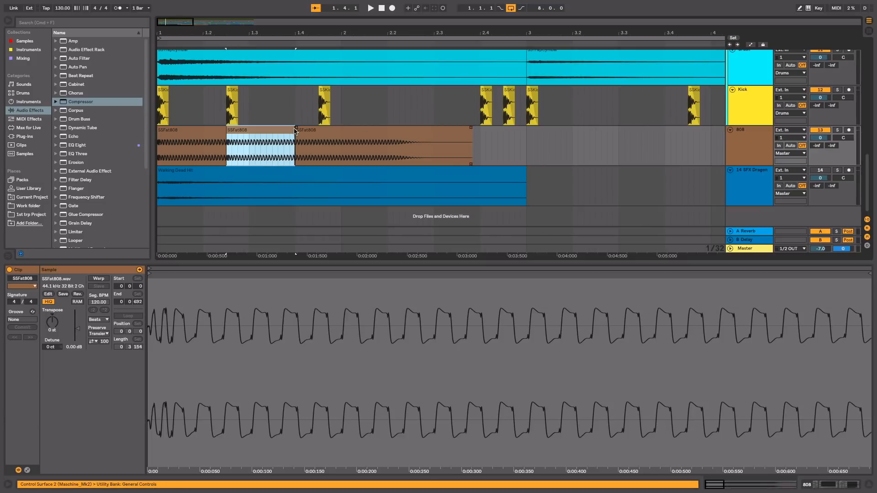
pyautogui.moveTo(295, 132); pyautogui.dragTo(318, 136)
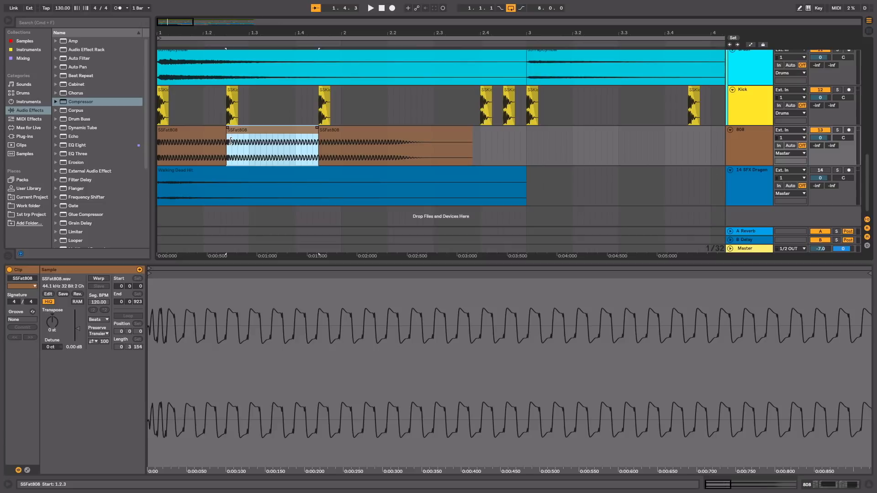
# Step: Duplicate the SSFat808 clip onto each following kick up to bar 6.4, resizing every copy to end at the next kick
pyautogui.press('super+d')
pyautogui.moveTo(411, 135); pyautogui.dragTo(479, 133)
pyautogui.press('super+d')
pyautogui.moveTo(640, 133); pyautogui.dragTo(688, 134)
pyautogui.press('super+d')
pyautogui.press('super+d')
pyautogui.press('super+d')
pyautogui.moveTo(611, 133); pyautogui.dragTo(495, 134)
pyautogui.press('super+d')
pyautogui.press('super+d')
pyautogui.moveTo(518, 134); pyautogui.dragTo(565, 135)
# Step: Place SSFat808 copies on the remaining kicks through bar 8, ending the last one at bar 9
pyautogui.press('super+d')
pyautogui.moveTo(634, 134); pyautogui.dragTo(657, 135)
pyautogui.press('super+d')
pyautogui.moveTo(610, 135); pyautogui.dragTo(681, 135)
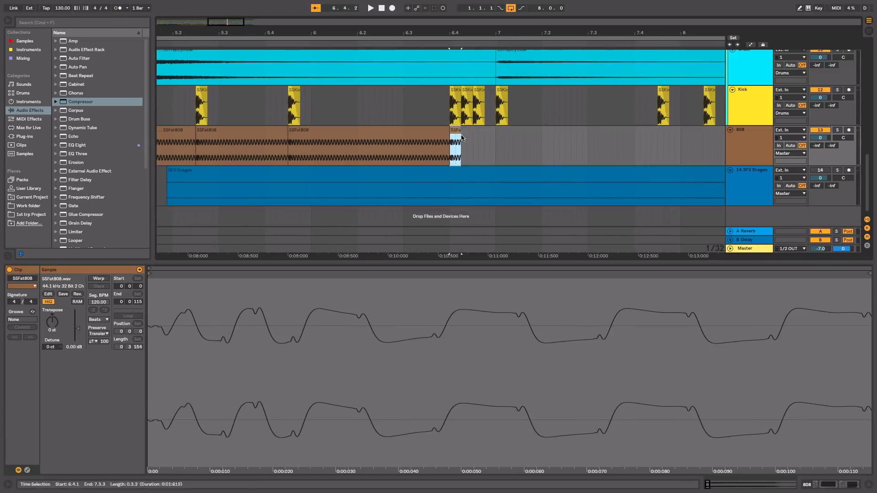
pyautogui.moveTo(518, 136); pyautogui.dragTo(656, 135)
pyautogui.press('super+d')
pyautogui.moveTo(610, 134); pyautogui.dragTo(495, 135)
pyautogui.press('super+d')
pyautogui.press('super+d')
pyautogui.moveTo(540, 134); pyautogui.dragTo(491, 134)
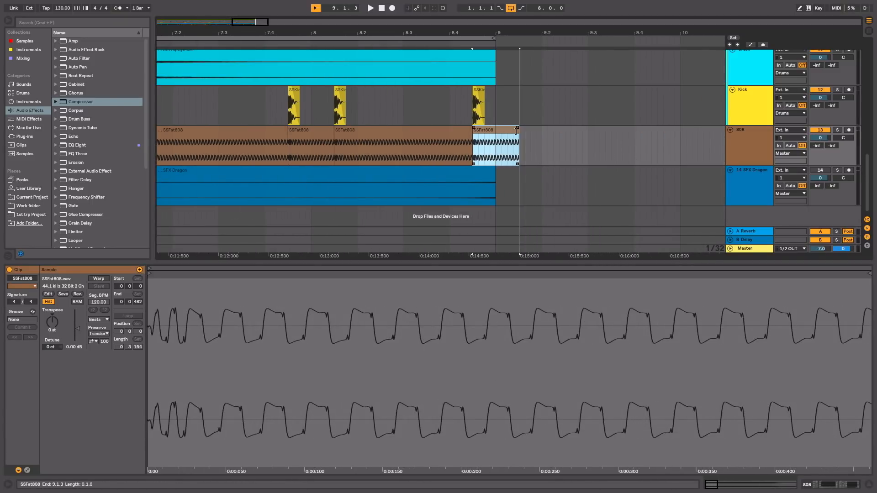
# Step: Play the beat from the start to hear the 808 line following the kicks, and stop in bar 2
pyautogui.hscroll(-20, 386, 166)
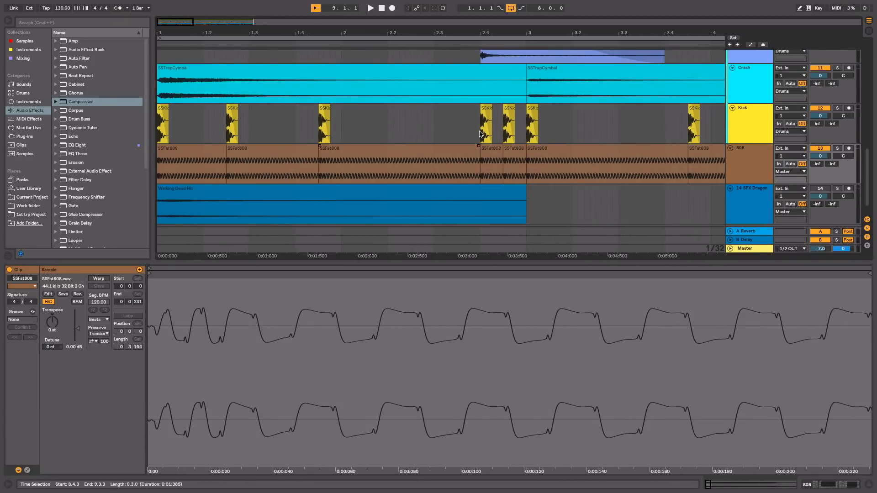
pyautogui.click(177, 149)
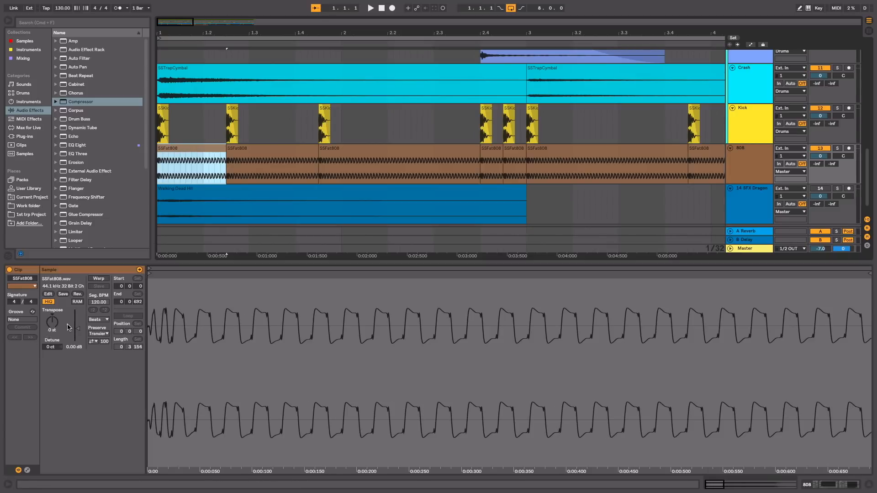
pyautogui.press('space')
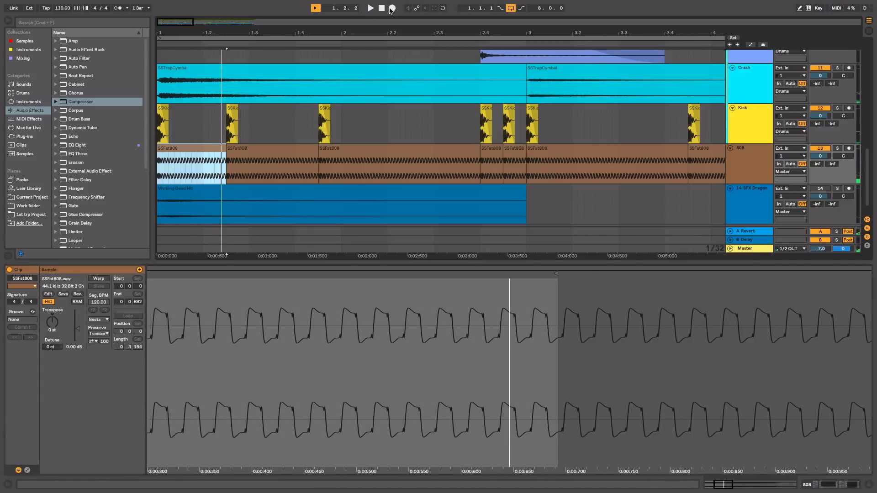
pyautogui.click(381, 9)
pyautogui.press('space')
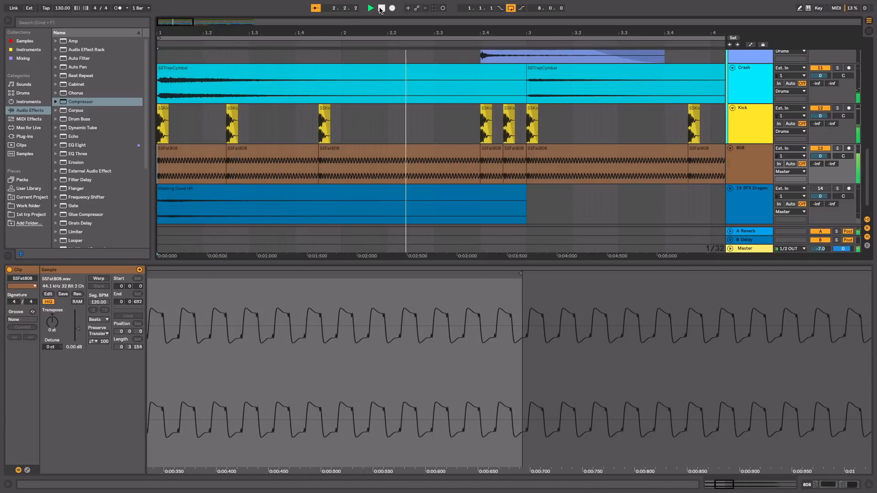
pyautogui.click(381, 8)
# Step: Transpose the SSFat808 clip at 2.4 to 12 semitones and extend it to the next 808 clip
pyautogui.click(448, 150)
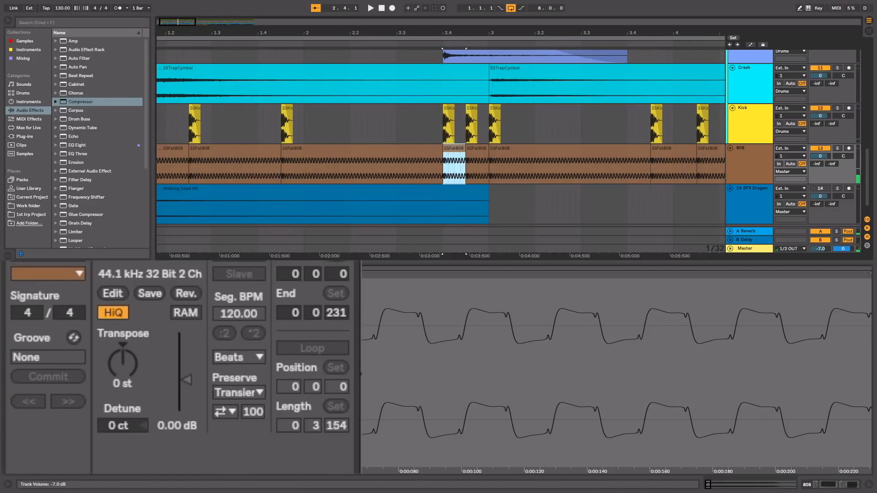
pyautogui.click(124, 362)
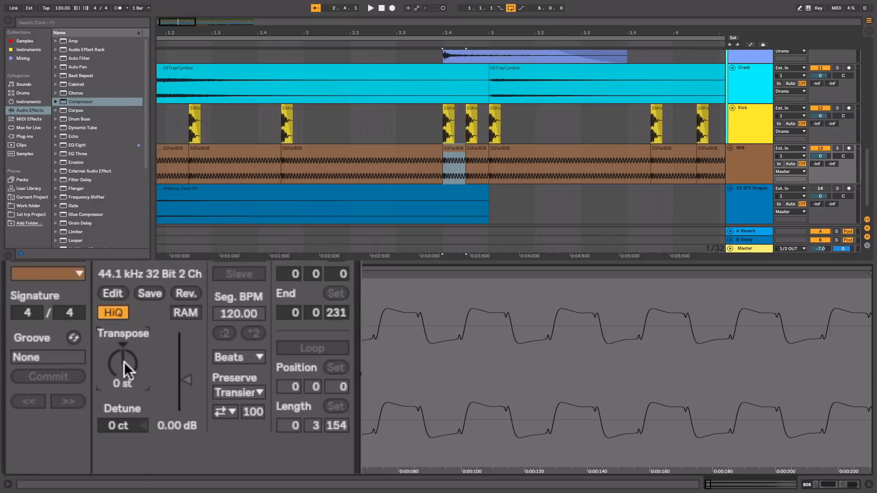
pyautogui.write('12')
pyautogui.press('Return')
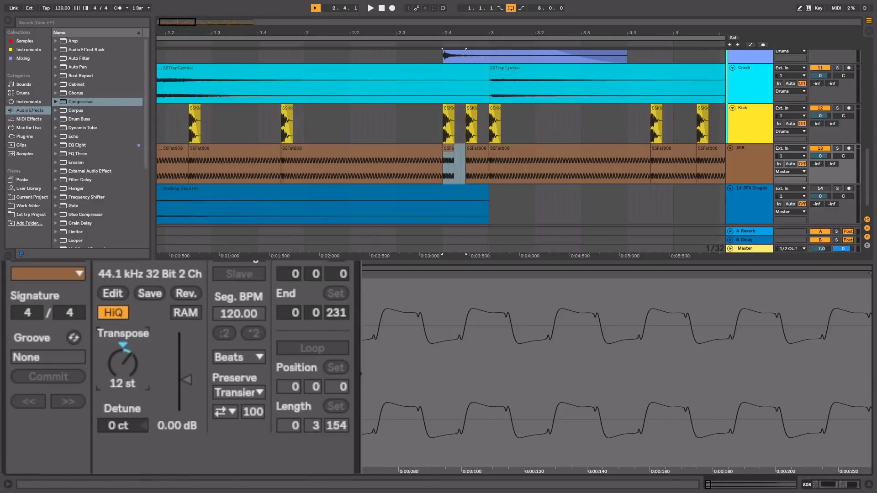
pyautogui.click(451, 150)
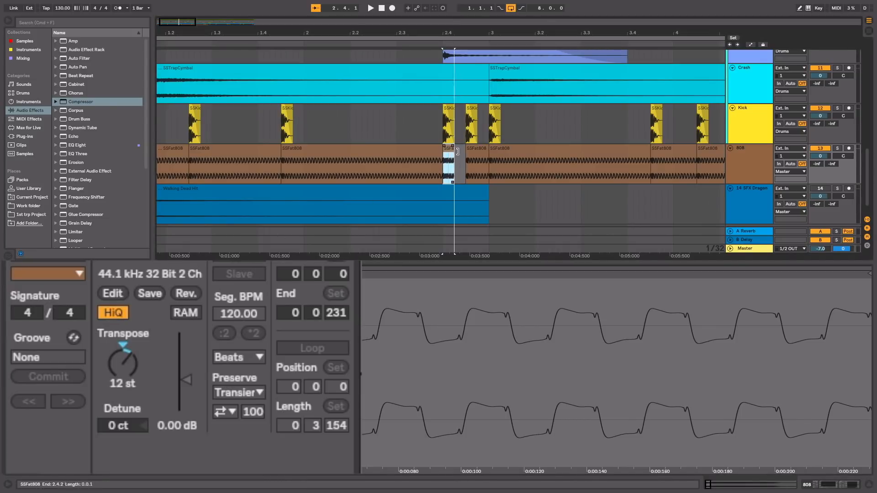
pyautogui.moveTo(458, 152); pyautogui.dragTo(467, 152)
# Step: Transpose the SSFat808 clip just before bar 3 to 7 semitones, extend it to bar 3, and play from the start
pyautogui.click(476, 150)
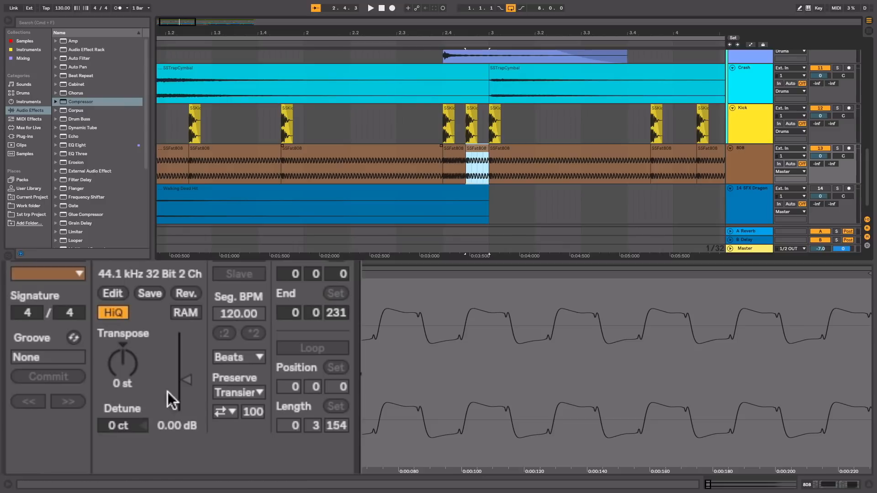
pyautogui.click(126, 369)
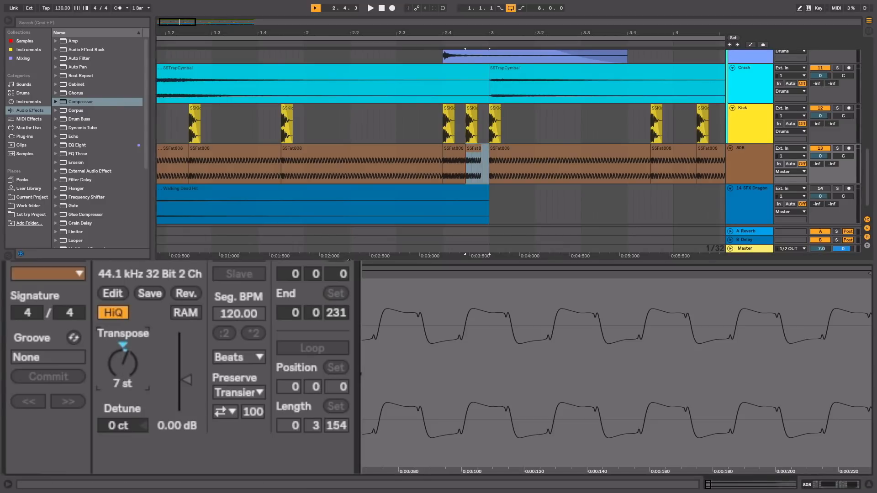
pyautogui.moveTo(480, 153); pyautogui.dragTo(487, 153)
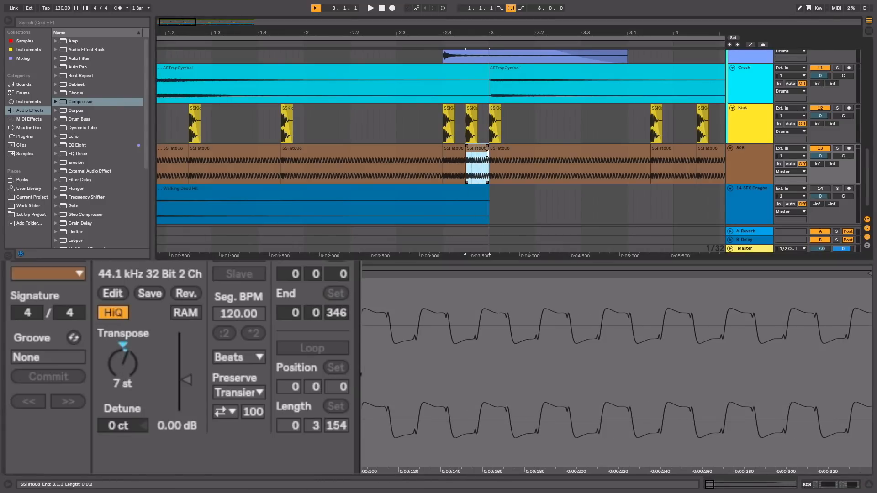
pyautogui.click(381, 9)
pyautogui.press('space')
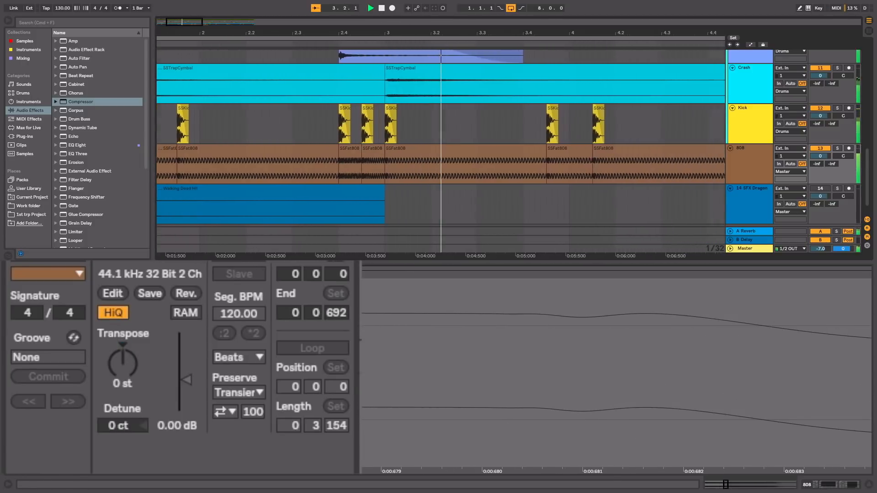
# Step: Copy the 12-semitone 808 clip from 2.4 onto the clip before bar 3, set the one at 2.4 to 7 semitones, and play the result
pyautogui.moveTo(343, 167); pyautogui.dragTo(361, 154)
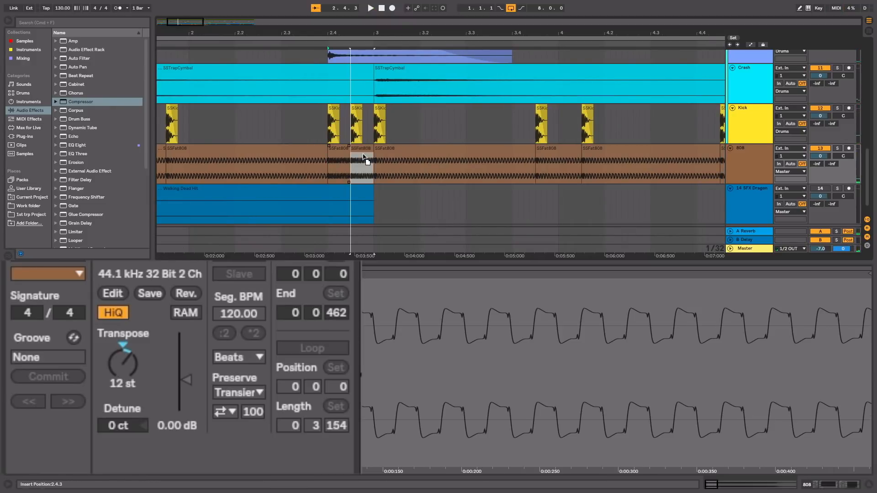
pyautogui.click(343, 155)
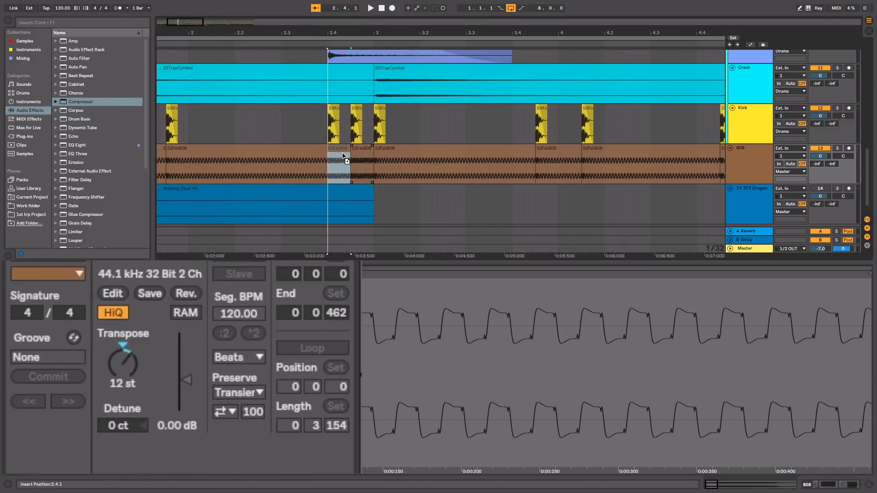
pyautogui.press('super+v')
pyautogui.click(116, 365)
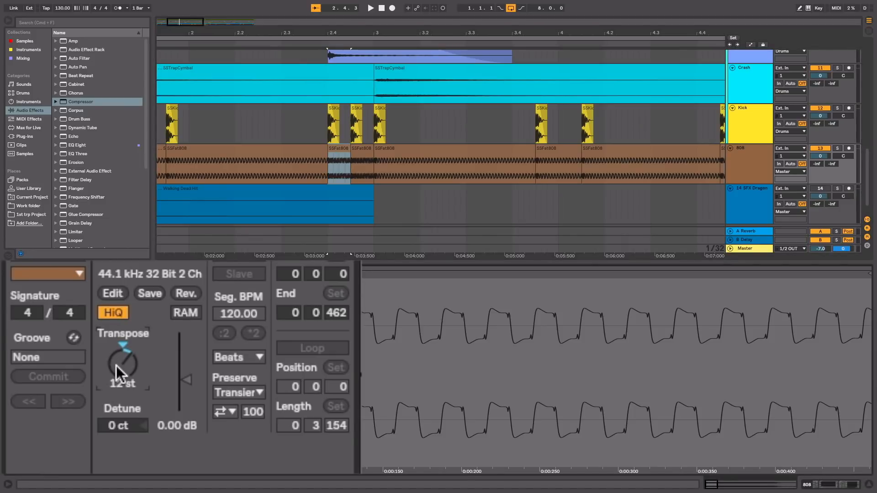
pyautogui.write('7')
pyautogui.press('Return')
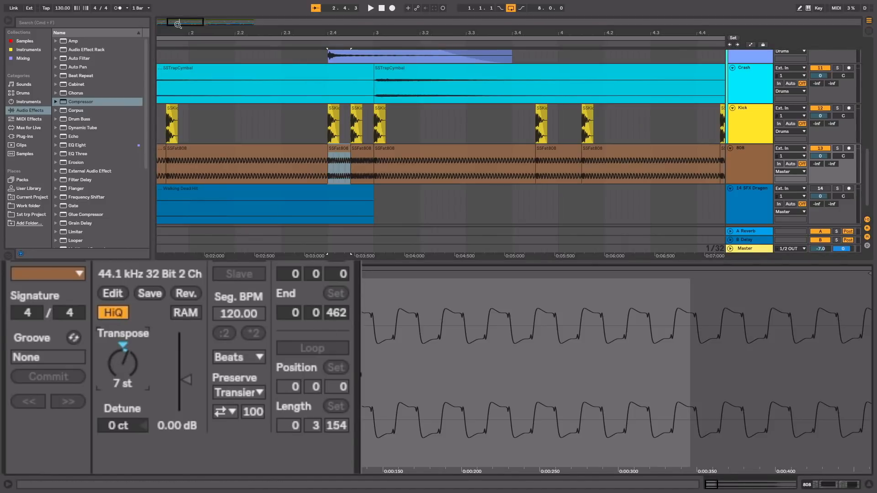
pyautogui.press('space')
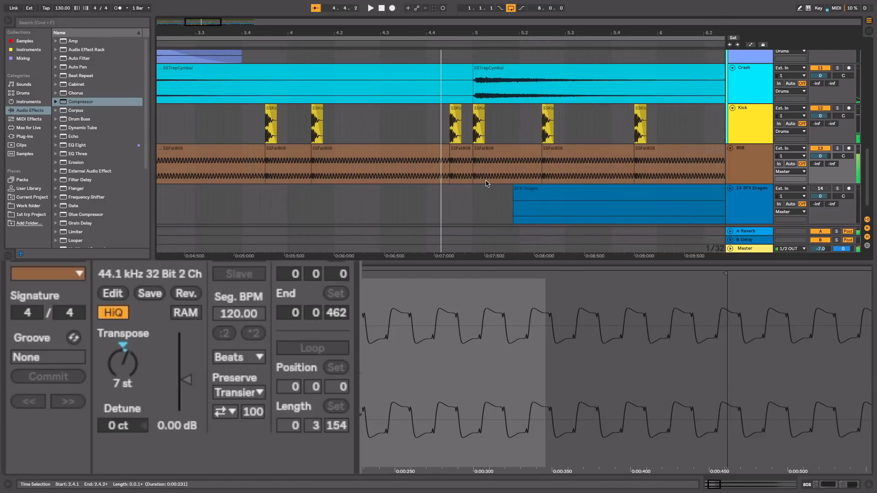
# Step: Transpose the SSFat808 clip just before bar 5 to 7 semitones, extend it to bar 5, and play the result
pyautogui.click(455, 158)
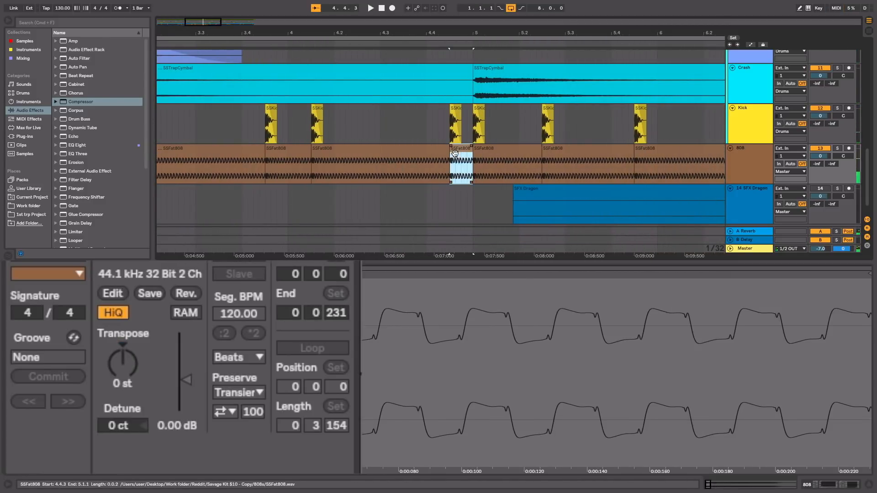
pyautogui.click(124, 356)
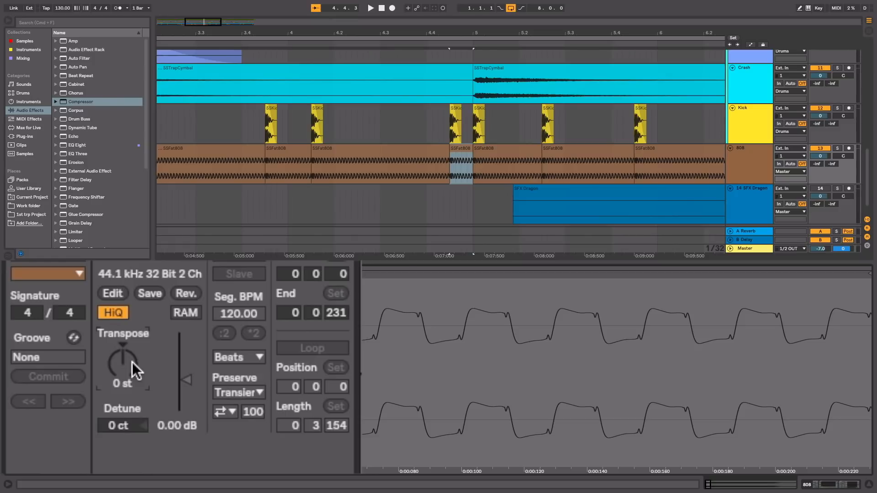
pyautogui.write('7')
pyautogui.press('Return')
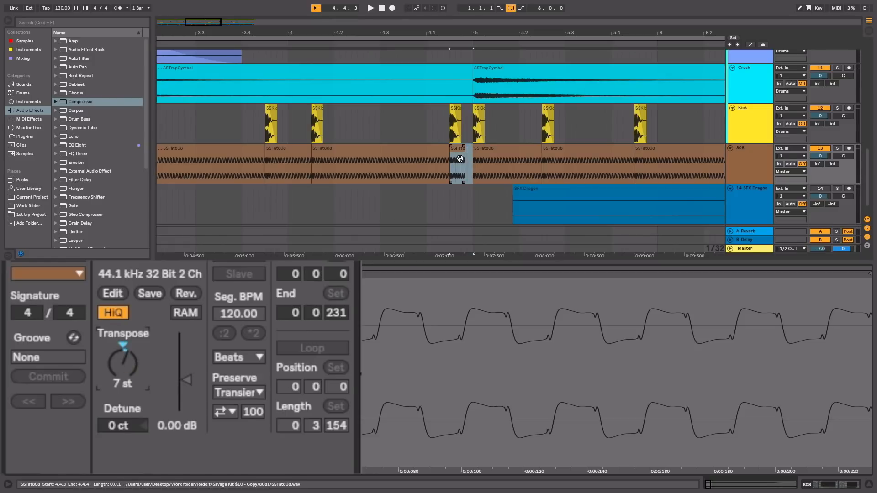
pyautogui.moveTo(464, 155); pyautogui.dragTo(473, 154)
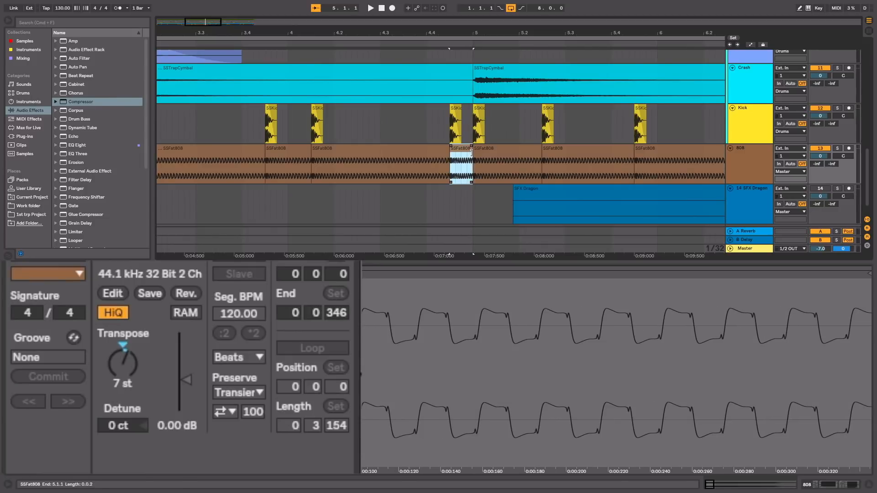
pyautogui.moveTo(224, 30); pyautogui.dragTo(225, 14)
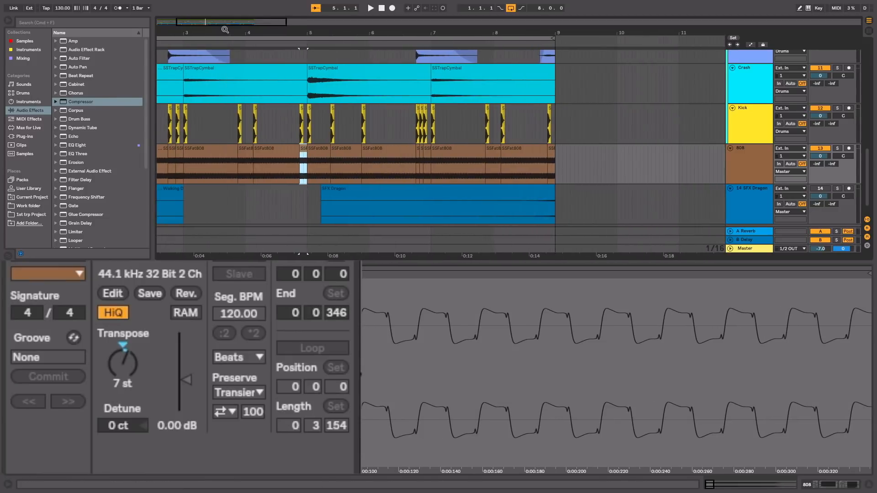
pyautogui.click(164, 46)
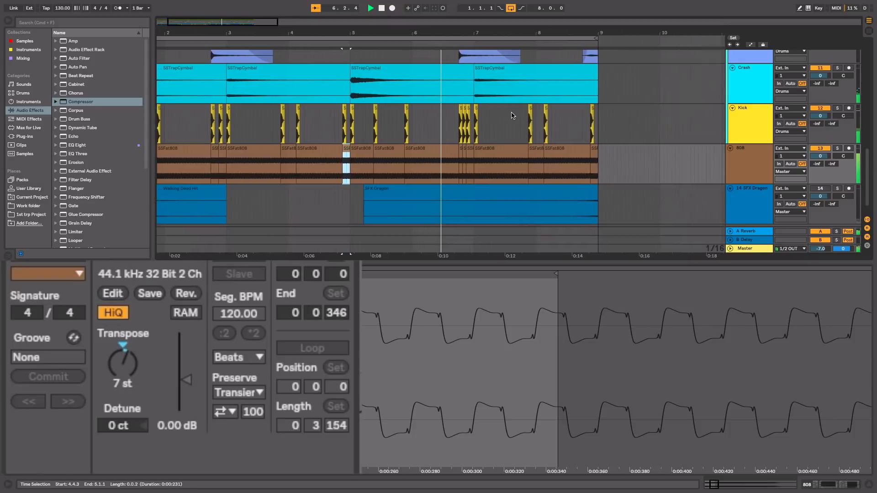
# Step: Transpose the SSFat808 clip at 6.4 to 12 semitones and extend it to the next 808 clip at 6.4.3
pyautogui.moveTo(431, 29); pyautogui.dragTo(426, 45)
pyautogui.moveTo(356, 153); pyautogui.dragTo(384, 153)
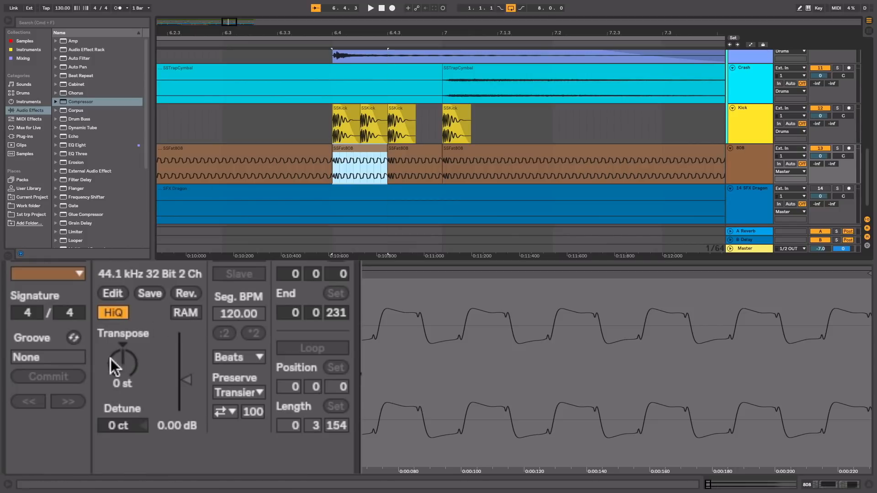
pyautogui.click(122, 366)
pyautogui.write('12')
pyautogui.press('Return')
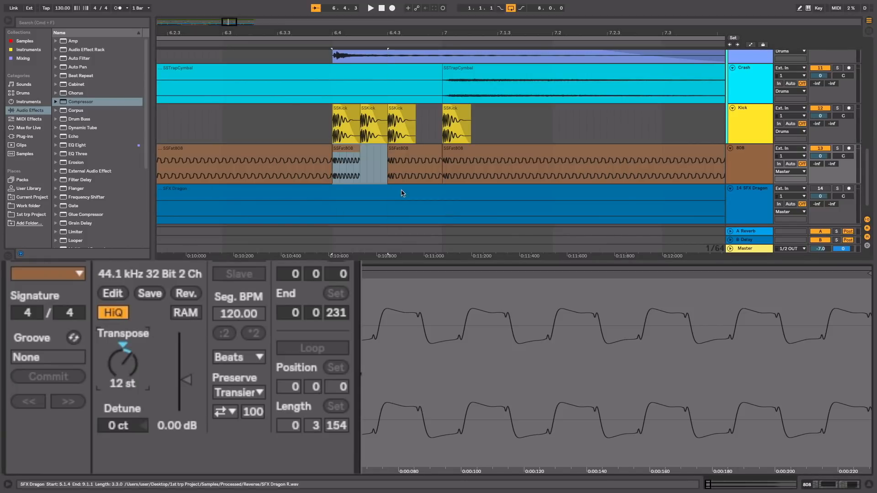
pyautogui.moveTo(358, 149); pyautogui.dragTo(387, 149)
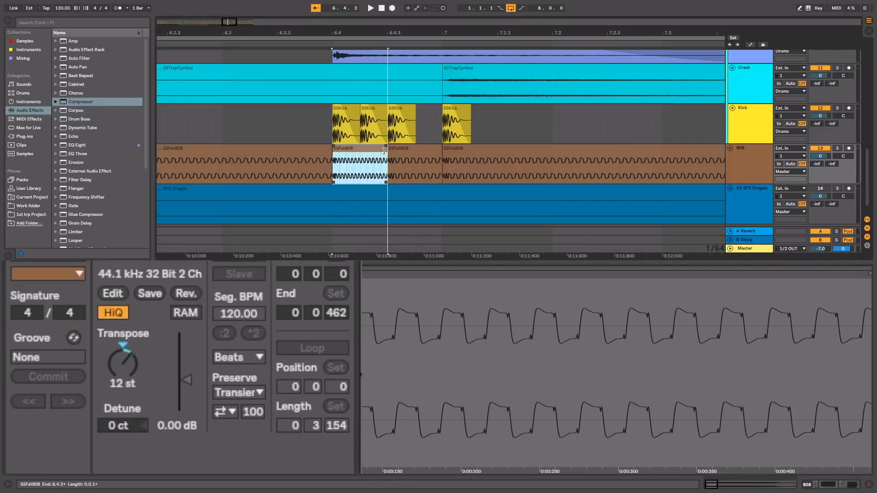
# Step: Transpose the SSFat808 clip at 6.4.3 to 7 semitones, extend it to bar 7, and play from before it
pyautogui.click(411, 149)
pyautogui.click(118, 365)
pyautogui.write('7')
pyautogui.press('Return')
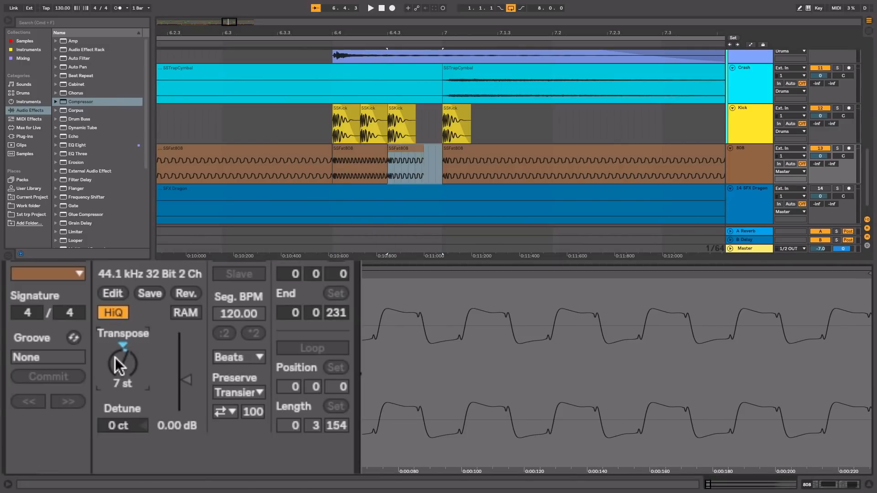
pyautogui.moveTo(422, 156); pyautogui.dragTo(440, 156)
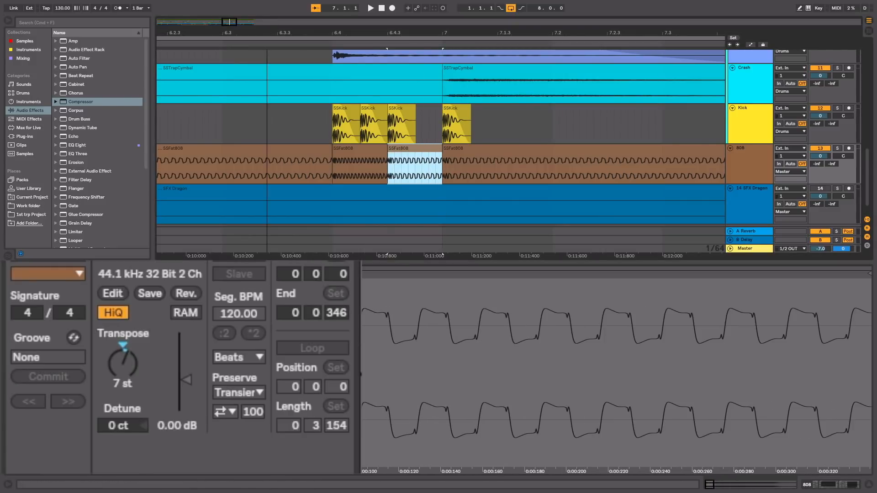
pyautogui.moveTo(267, 33); pyautogui.dragTo(266, 9)
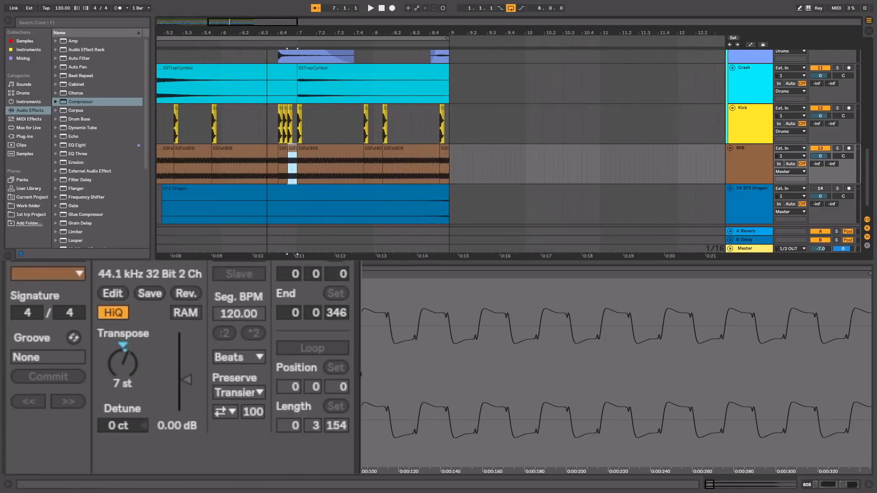
pyautogui.click(236, 44)
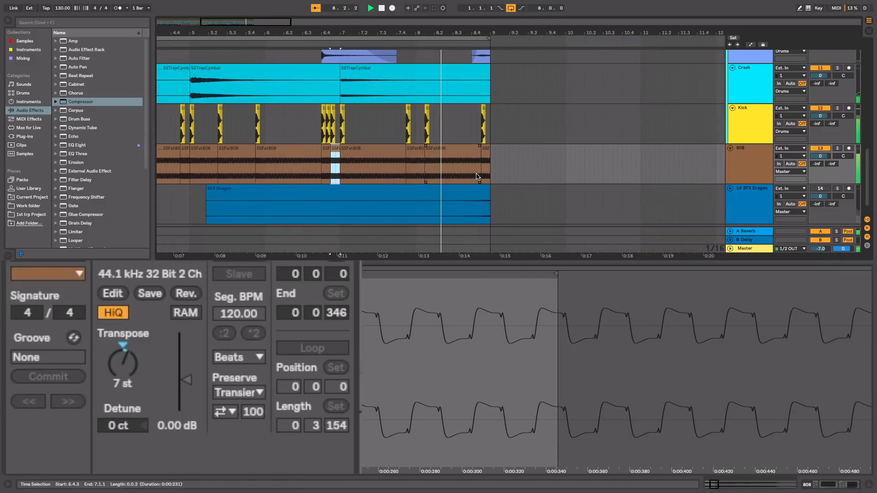
pyautogui.click(398, 151)
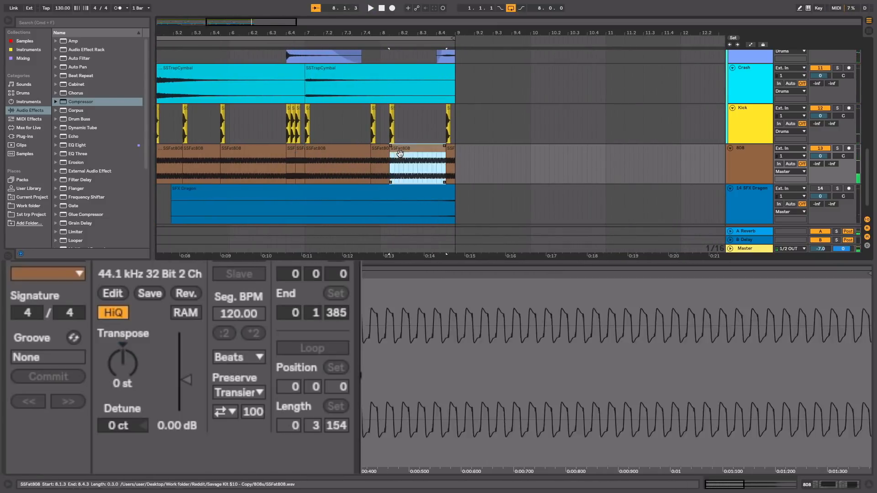
pyautogui.click(121, 332)
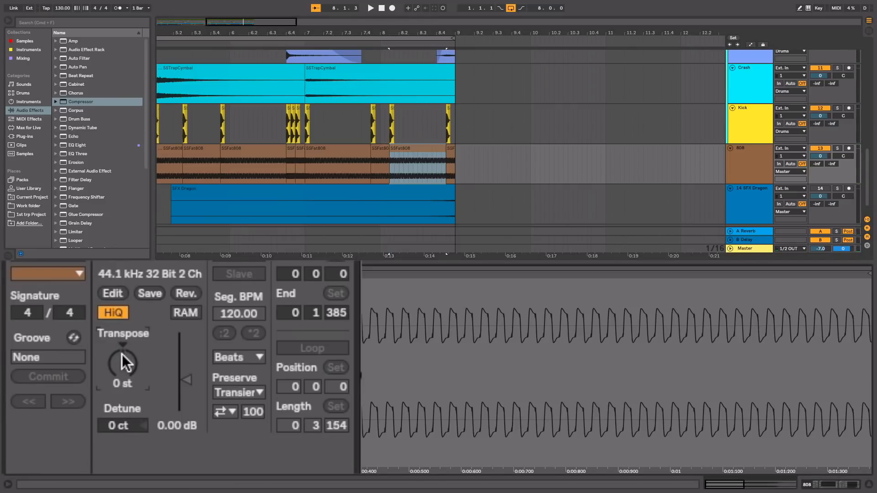
pyautogui.moveTo(438, 152); pyautogui.dragTo(446, 152)
# Step: Transpose the last SSFat808 clip at 8.4.3 to 5 semitones, extend it to bar 9, and play the result
pyautogui.click(450, 150)
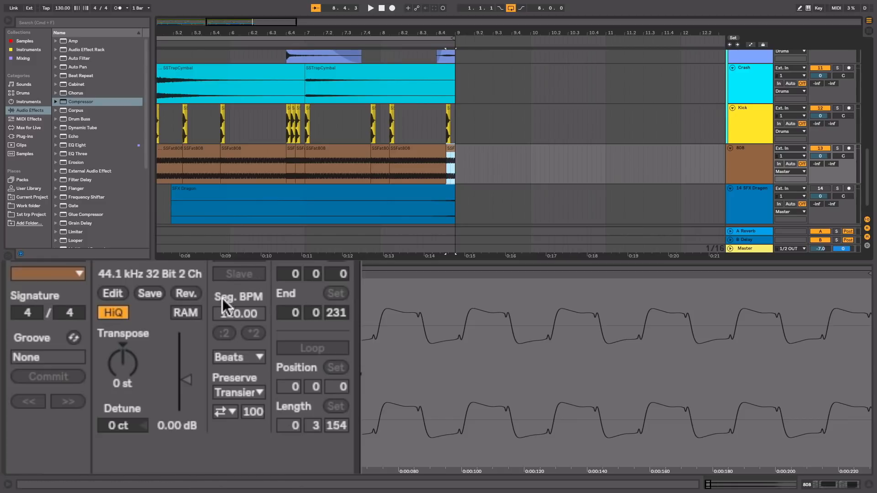
pyautogui.click(111, 385)
pyautogui.moveTo(121, 365); pyautogui.dragTo(122, 359)
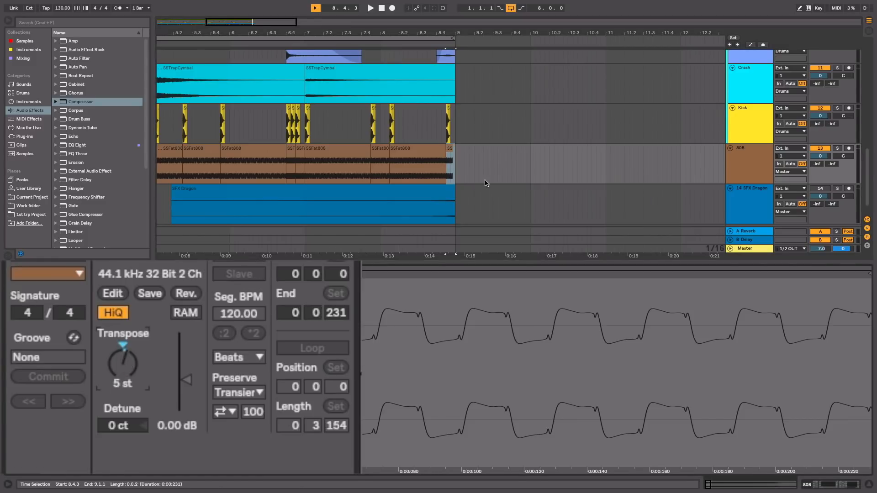
pyautogui.click(452, 153)
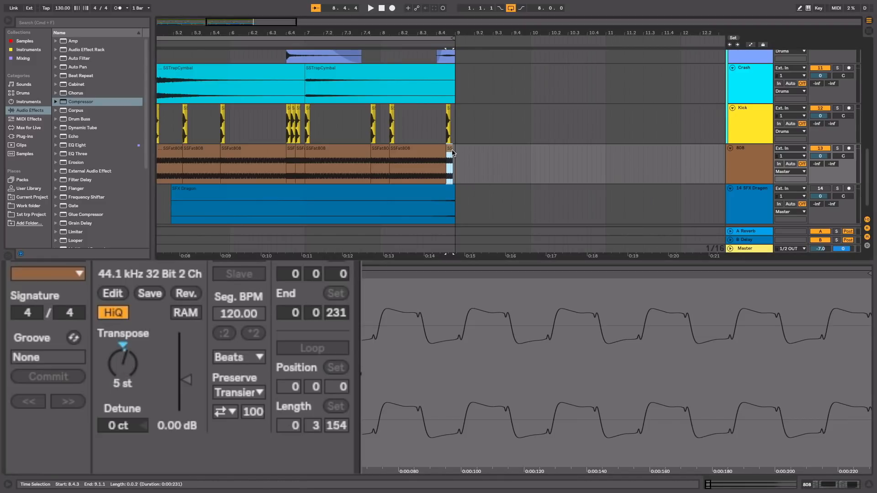
pyautogui.moveTo(450, 151); pyautogui.dragTo(453, 151)
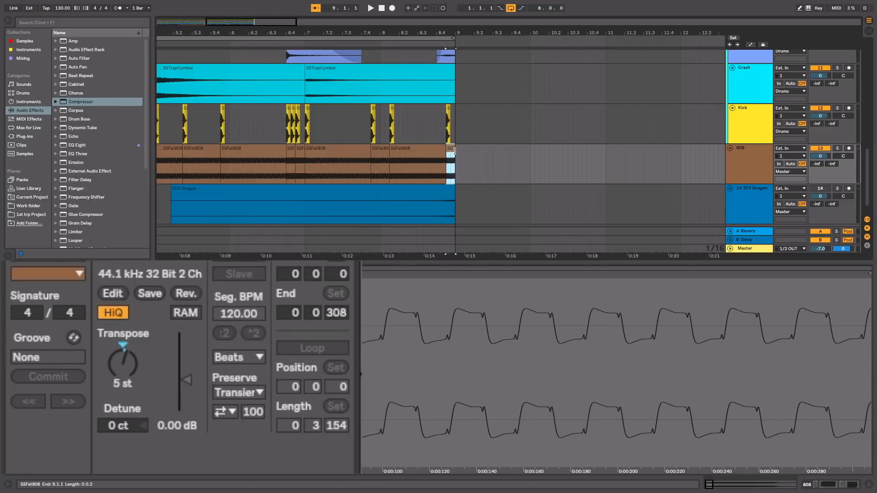
pyautogui.click(240, 43)
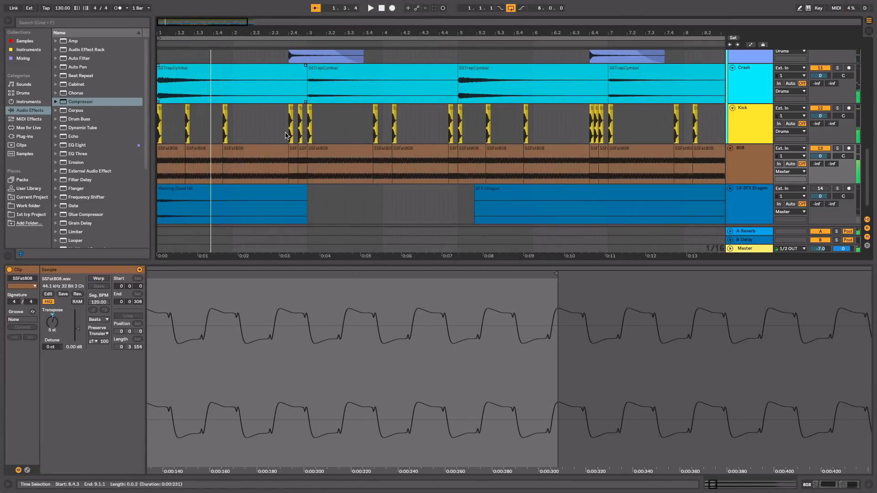
# Step: Play the whole beat from the start and solo the SFX Dragon track to hear its effects alone
pyautogui.scroll(-2, 295, 155)
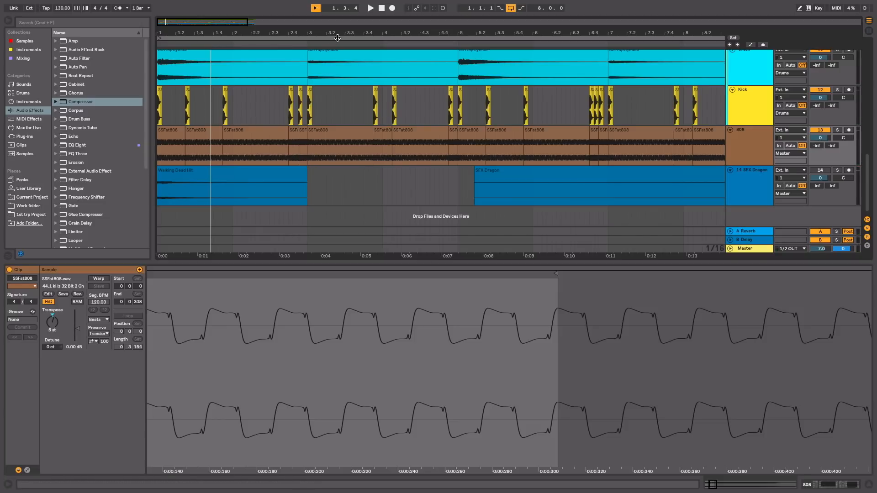
pyautogui.moveTo(345, 33); pyautogui.dragTo(346, 21)
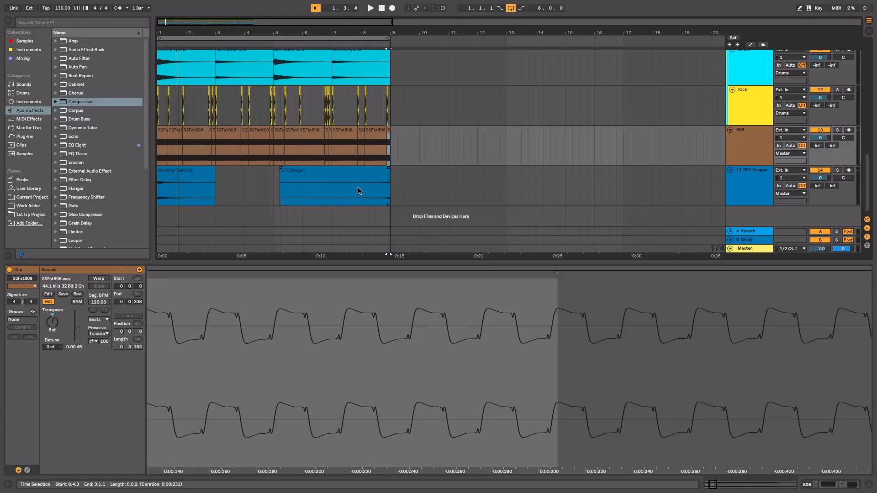
pyautogui.click(382, 8)
pyautogui.press('space')
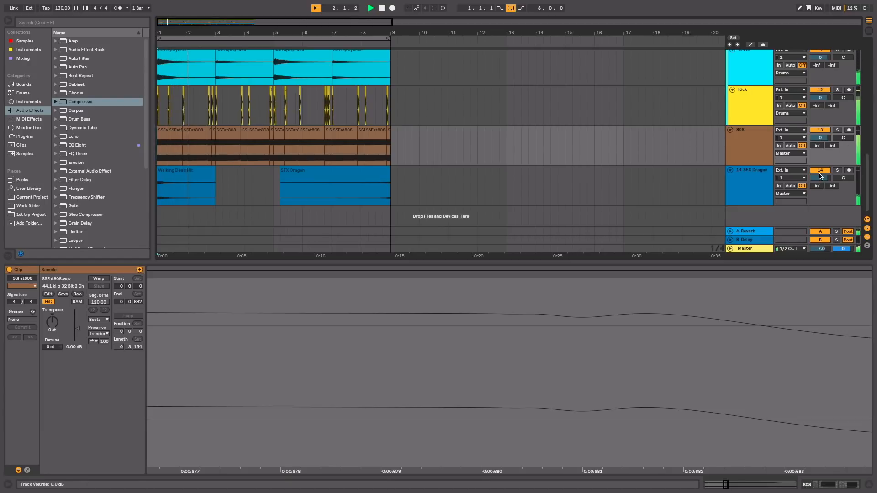
pyautogui.click(838, 171)
pyautogui.press('space')
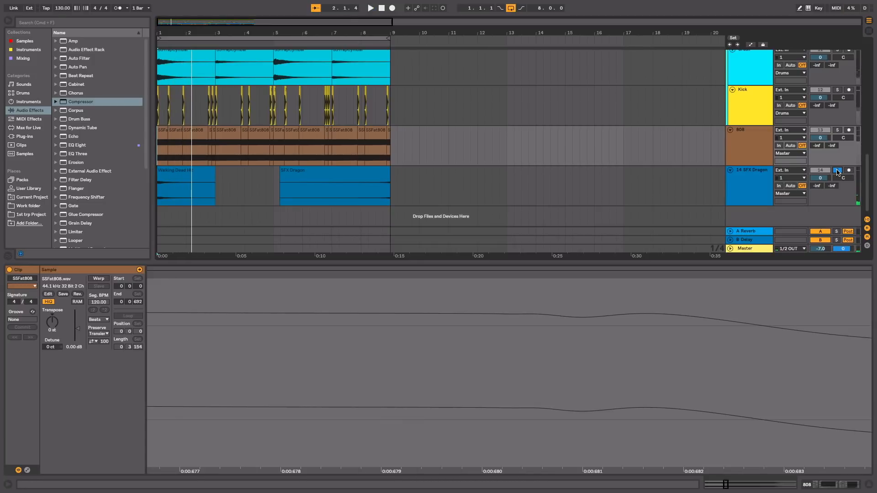
pyautogui.press('space')
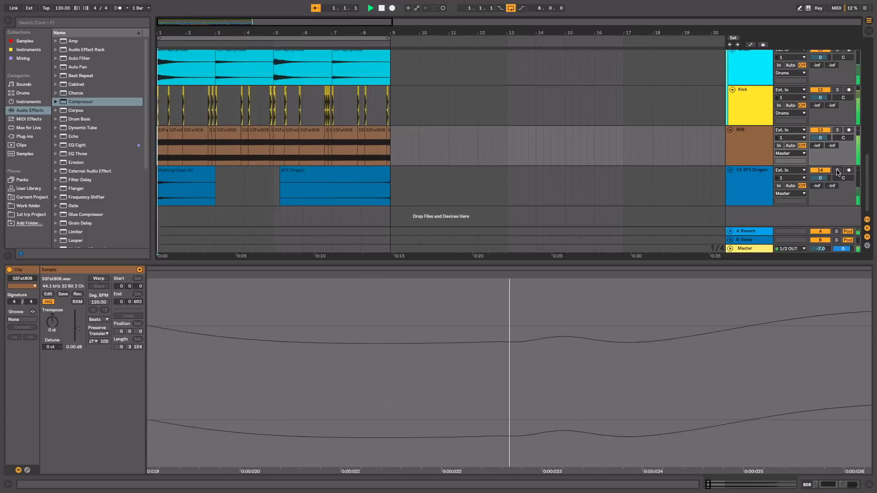
pyautogui.press('space')
# Step: Enlarge the arrangement by hiding the clip detail view and the browser, with the Mel and drum tracks in view
pyautogui.press('Tab')
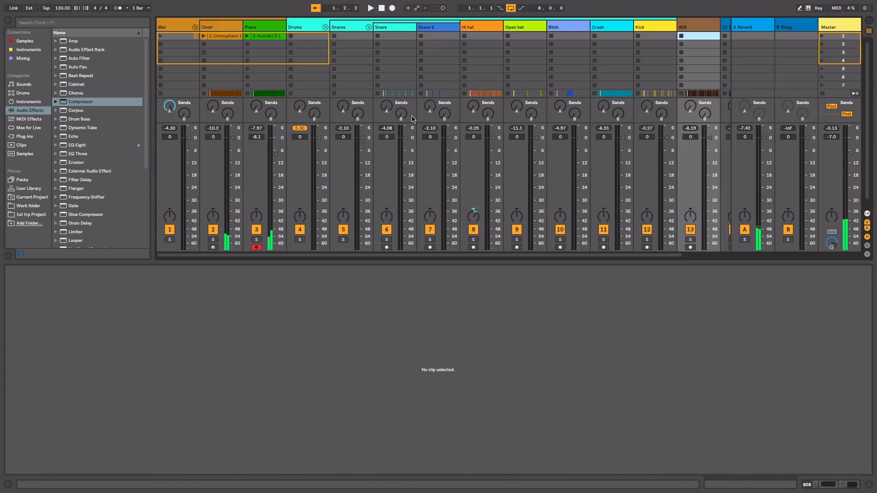
pyautogui.press('Tab')
pyautogui.scroll(5, 347, 147)
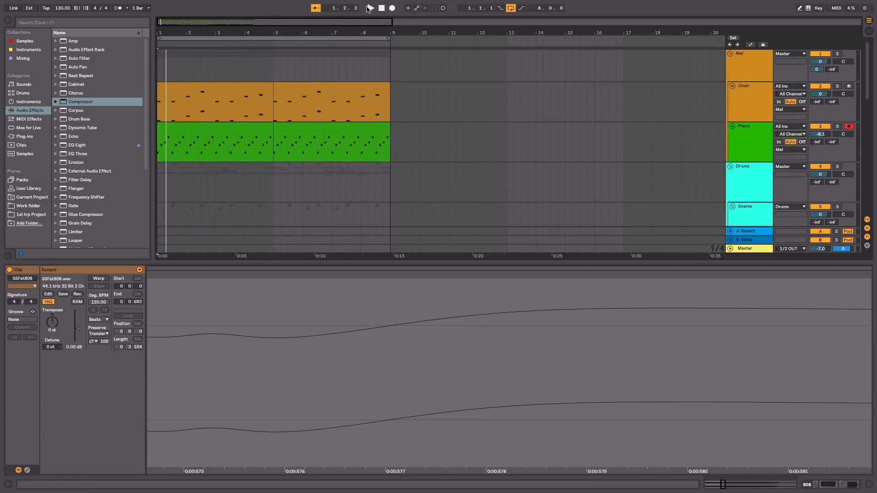
pyautogui.moveTo(368, 34); pyautogui.dragTo(253, 33)
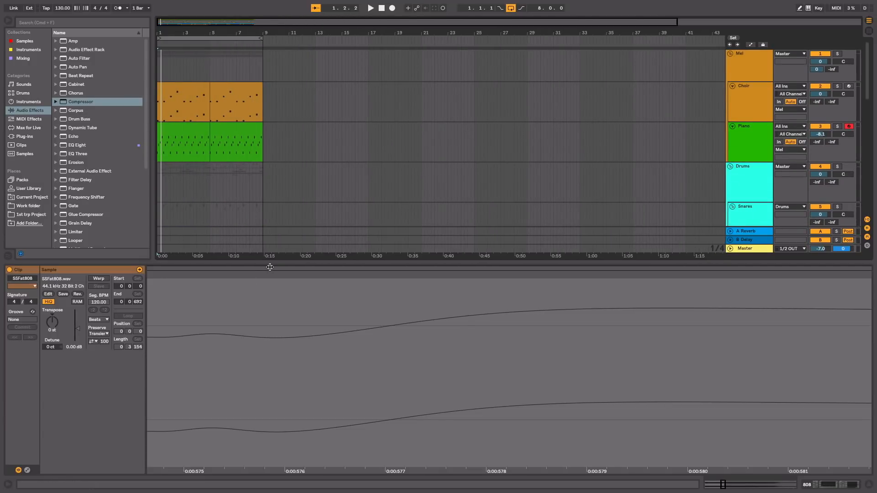
pyautogui.moveTo(273, 263); pyautogui.dragTo(270, 399)
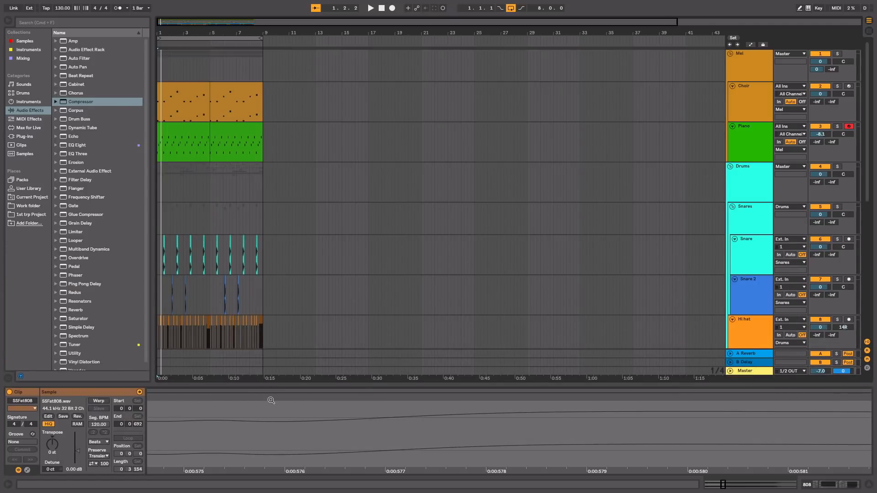
pyautogui.click(868, 485)
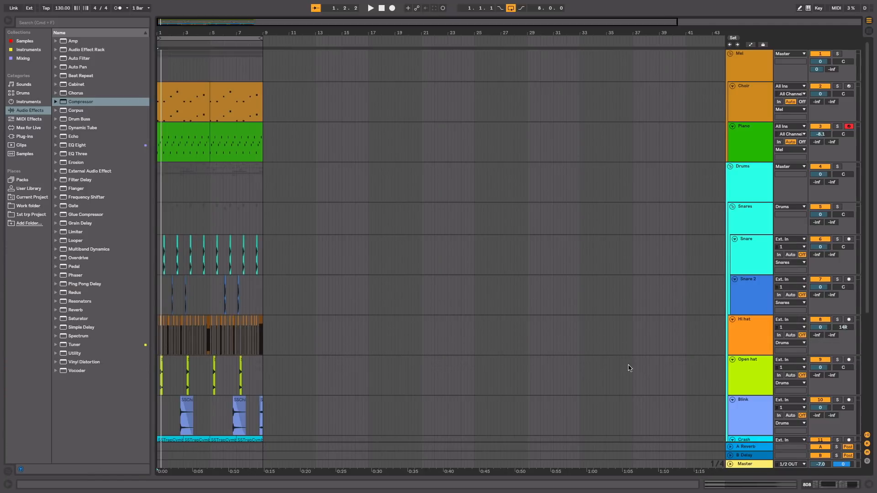
pyautogui.click(9, 21)
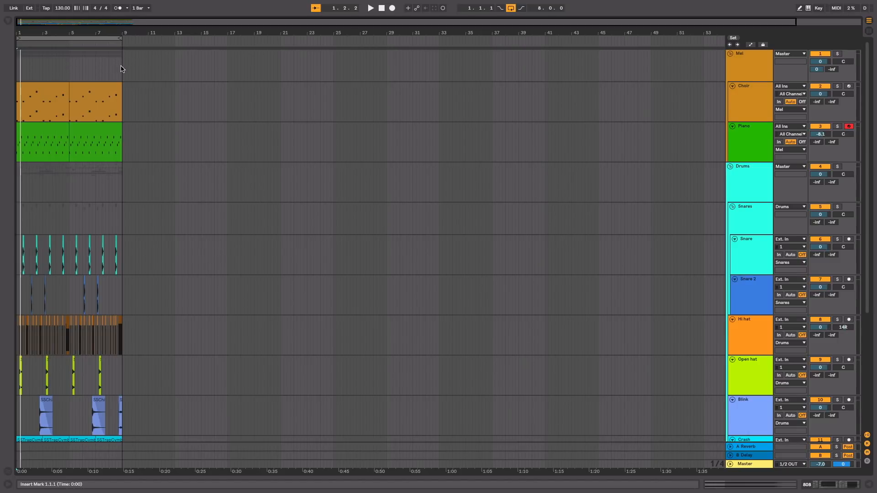
# Step: Duplicate the 8-bar section from bar 1 to bar 9 twice across the tracks so the arrangement reaches bar 25
pyautogui.moveTo(121, 69); pyautogui.dragTo(11, 417)
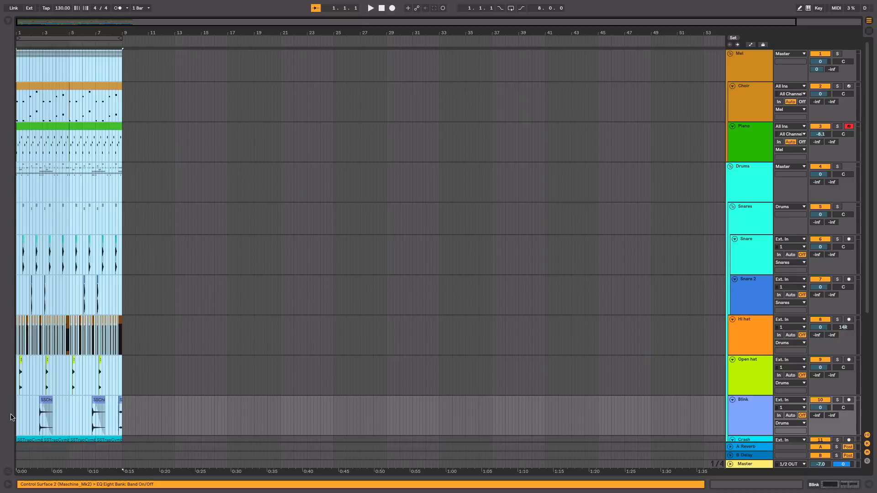
pyautogui.hotkey('ctrl', 'l')
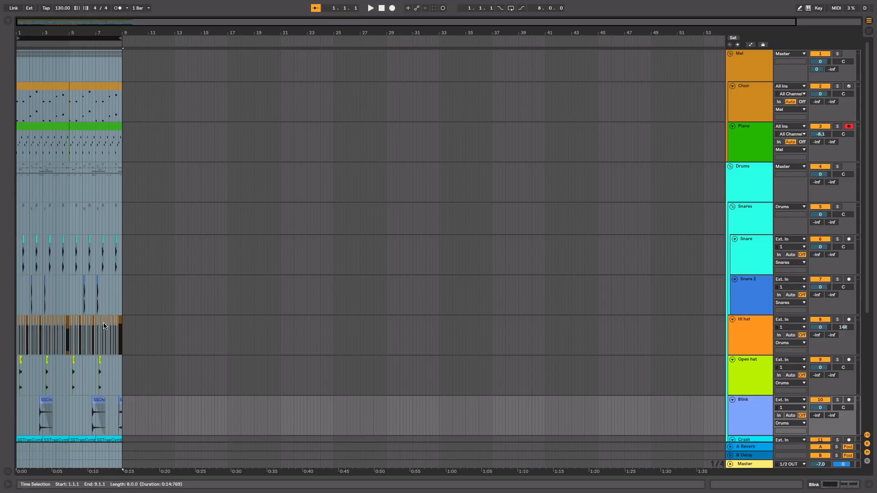
pyautogui.hotkey('ctrl', 'd')
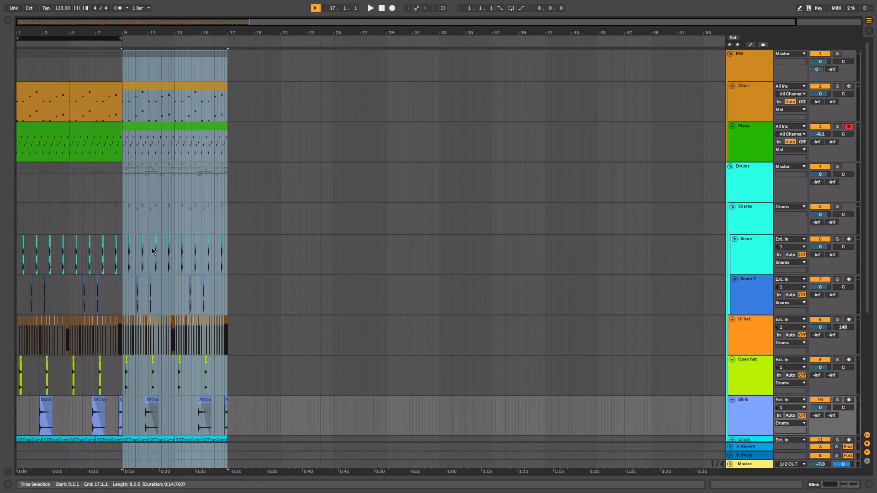
pyautogui.hotkey('ctrl', 'd')
# Step: Delete the first Piano clip, spanning bars 1 to 5
pyautogui.click(35, 132)
pyautogui.press('Delete')
pyautogui.scroll(-2, 50, 183)
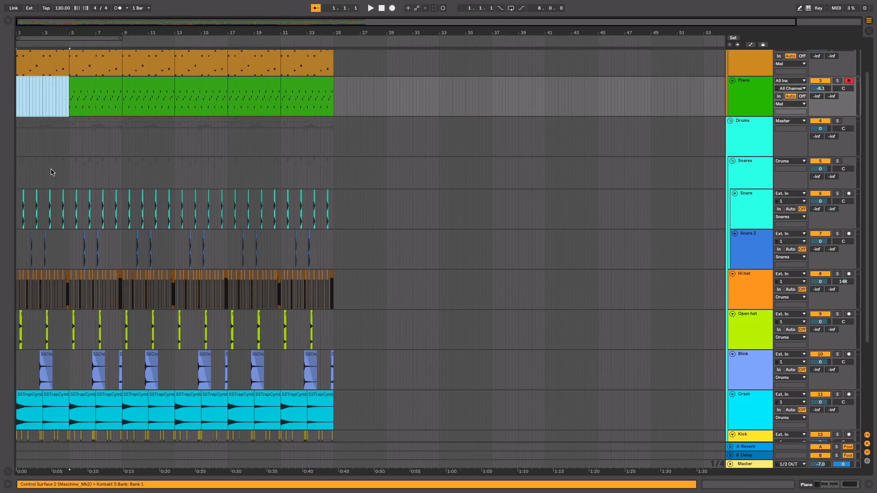
# Step: Delete the Snare and Snare 2 hits from bar 1 to bar 9
pyautogui.moveTo(75, 28); pyautogui.dragTo(96, 28)
pyautogui.moveTo(164, 202); pyautogui.dragTo(26, 227)
pyautogui.click(164, 198)
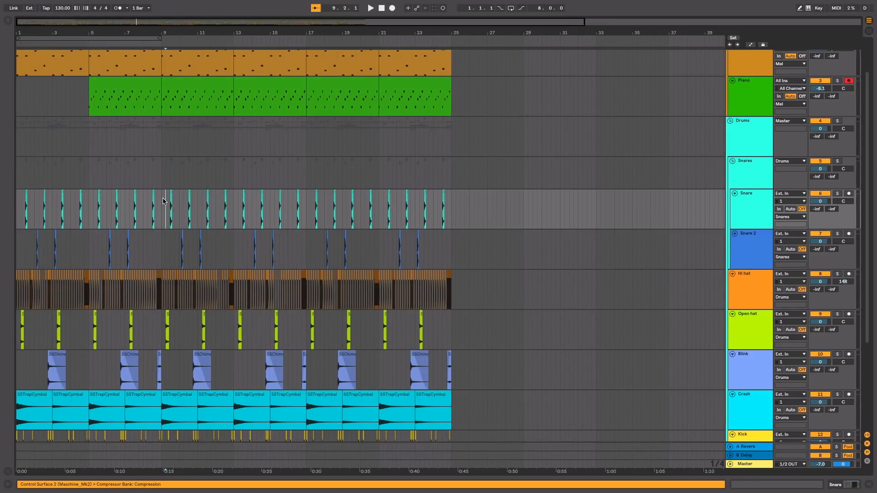
pyautogui.moveTo(97, 257); pyautogui.dragTo(22, 258)
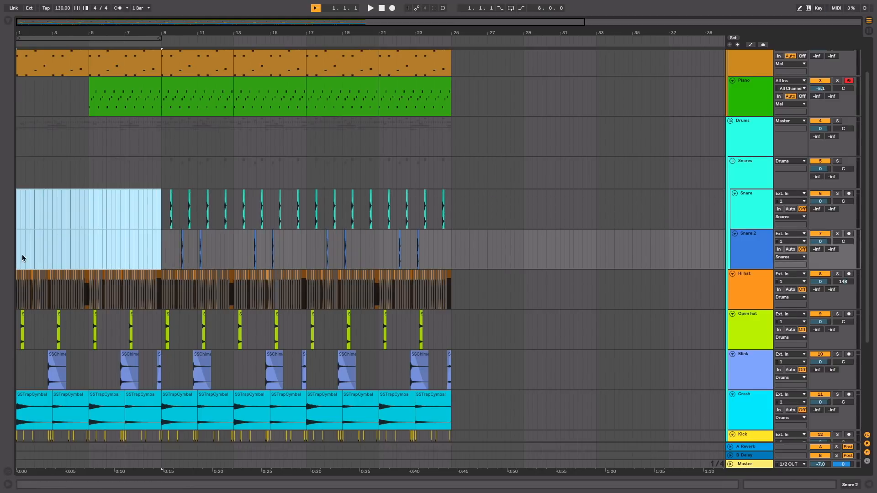
# Step: Delete the Hi hat and Open hat clips from bar 1 to bar 5
pyautogui.moveTo(86, 258); pyautogui.dragTo(7, 297)
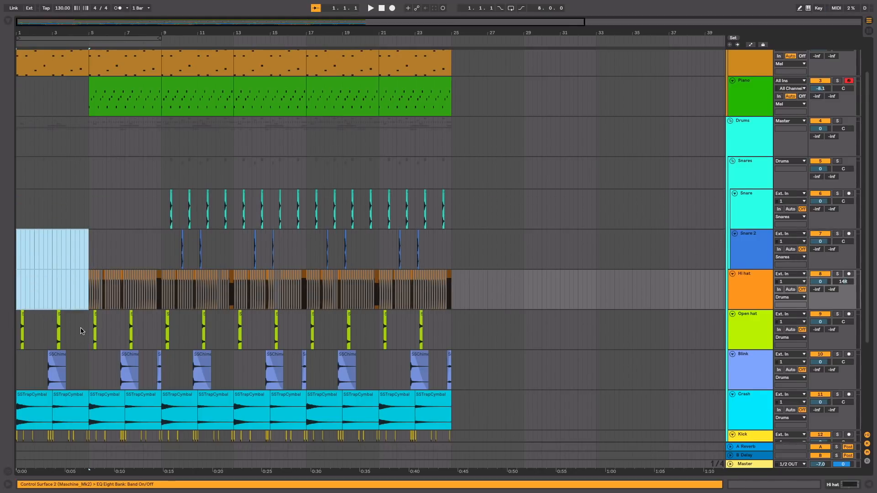
pyautogui.scroll(-2, 81, 330)
pyautogui.click(157, 287)
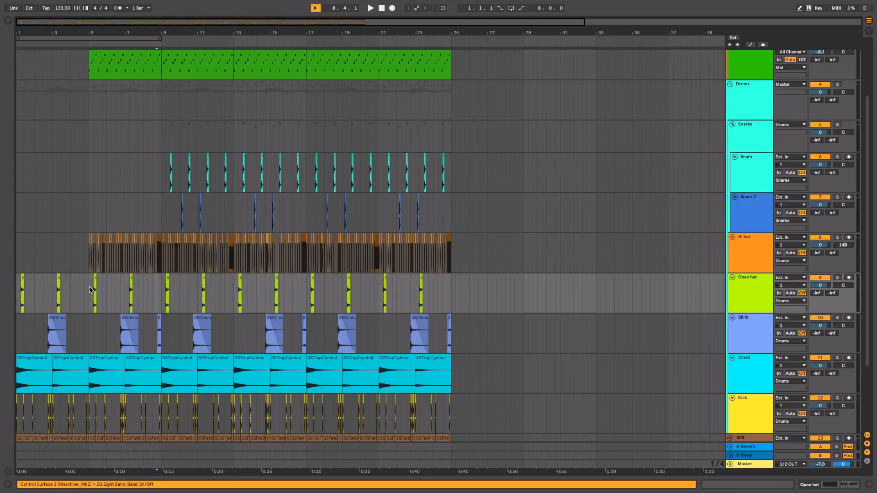
pyautogui.keyDown('shift'); pyautogui.click(17, 292); pyautogui.keyUp('shift')
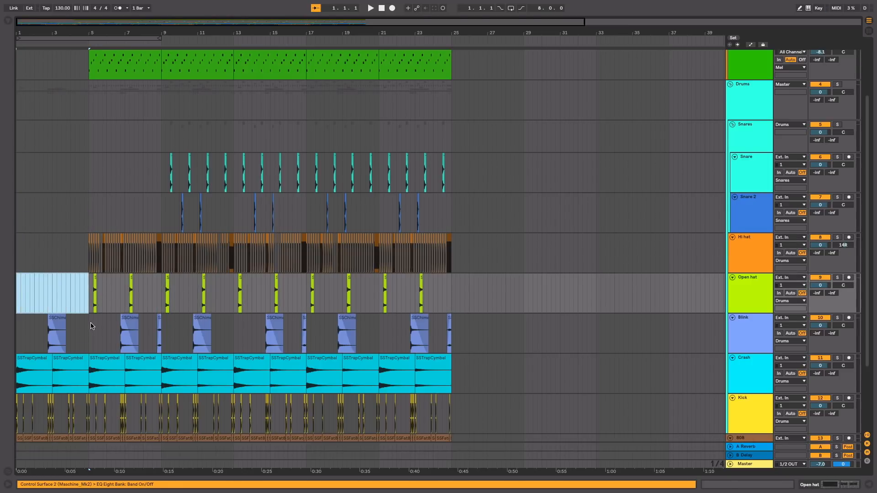
# Step: Delete the Blink clips in the first eight bars, keeping the short one just before bar 9
pyautogui.moveTo(92, 324); pyautogui.dragTo(1, 323)
pyautogui.moveTo(156, 330); pyautogui.dragTo(20, 322)
pyautogui.press('Delete')
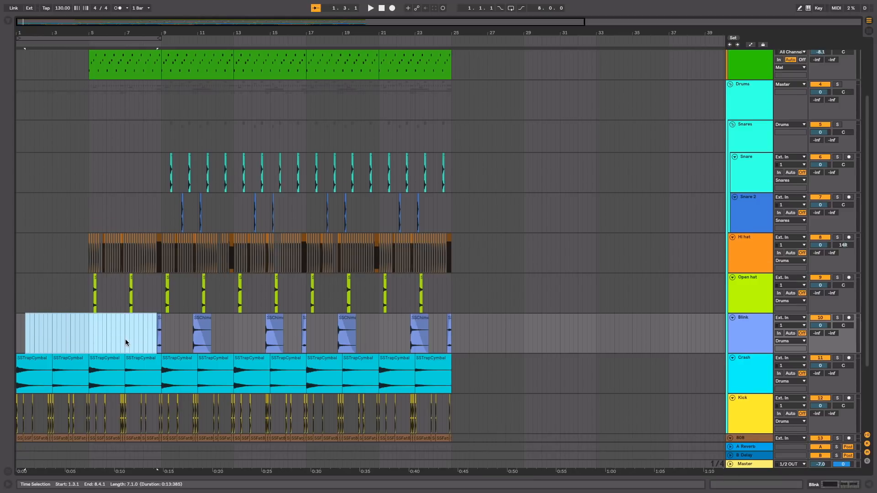
# Step: Delete the Crash clips between bar 3 and bar 7, keeping those starting at bars 1 and 7
pyautogui.scroll(-3, 32, 303)
pyautogui.click(32, 302)
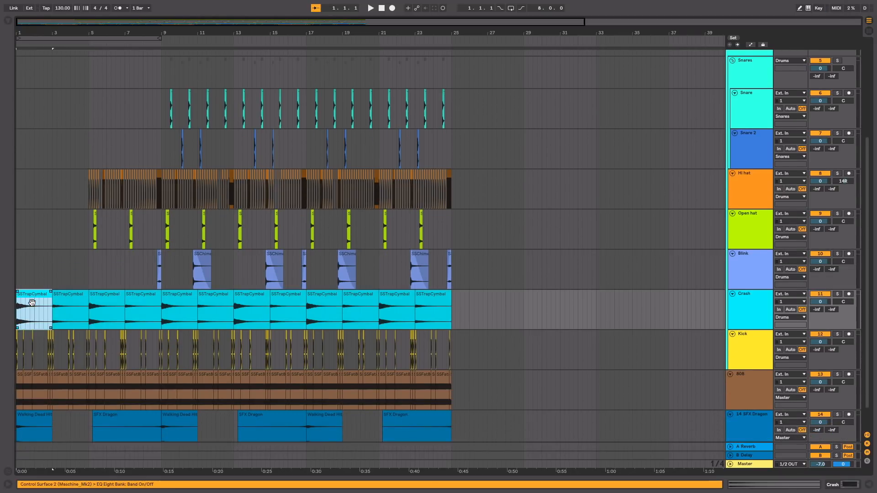
pyautogui.click(82, 301)
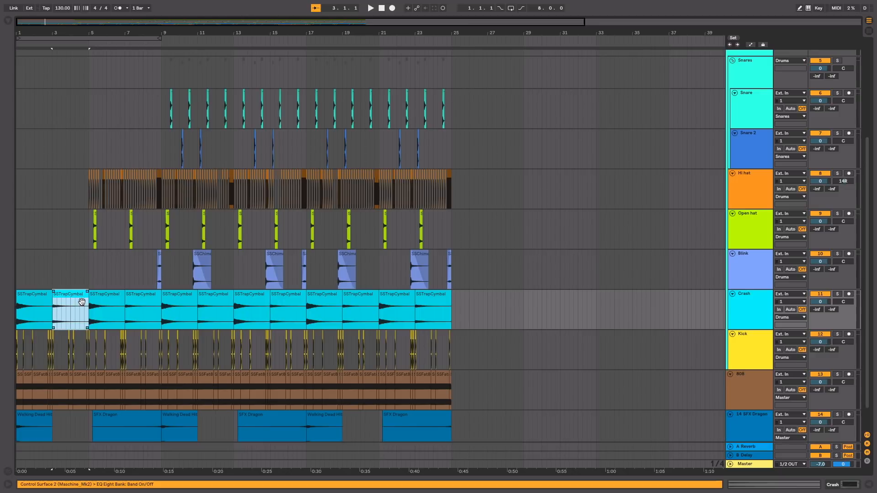
pyautogui.press('Delete')
pyautogui.click(111, 297)
pyautogui.press('Delete')
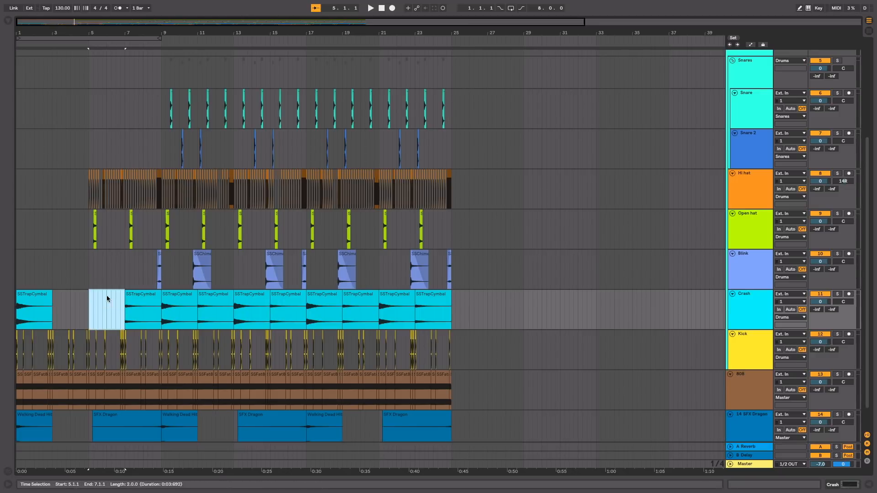
pyautogui.click(141, 304)
# Step: Delete all Kick and 808 clips from bar 1 to bar 9
pyautogui.moveTo(153, 352); pyautogui.dragTo(16, 351)
pyautogui.scroll(-1, 235, 369)
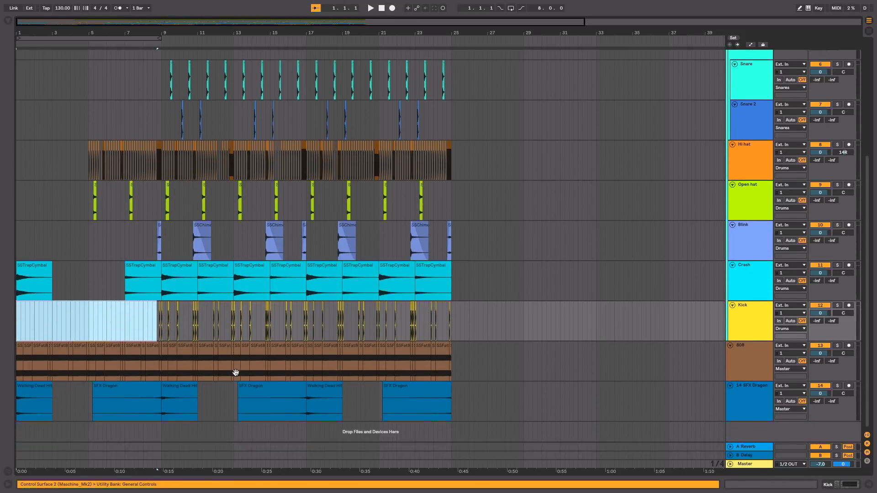
pyautogui.click(151, 356)
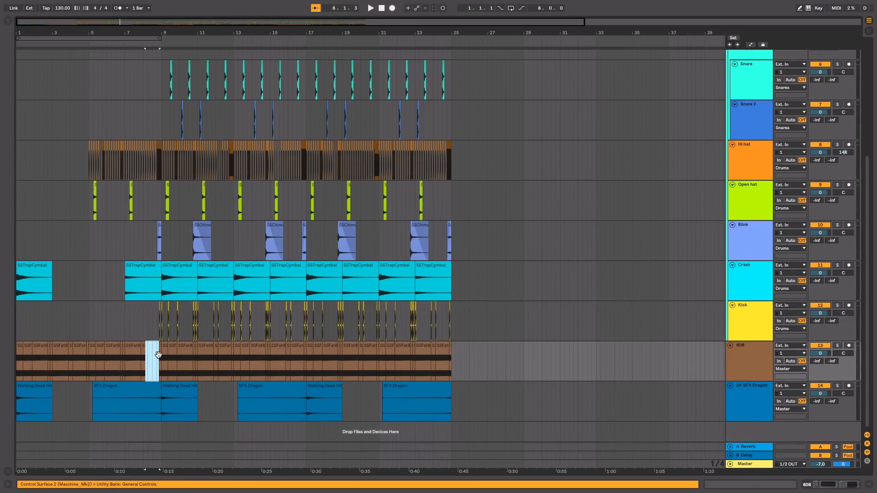
pyautogui.press('Delete')
pyautogui.press('Delete')
pyautogui.doubleClick(161, 357)
pyautogui.moveTo(160, 358); pyautogui.dragTo(11, 334)
pyautogui.press('Delete')
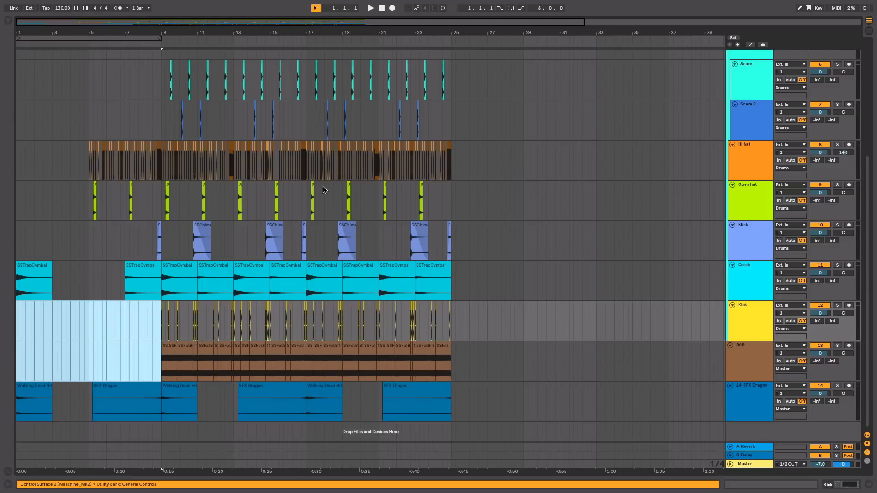
# Step: Play the arrangement from the start and add long fade-outs to the Crash clips at bars 1, 7, 9 and 11
pyautogui.scroll(5, 380, 127)
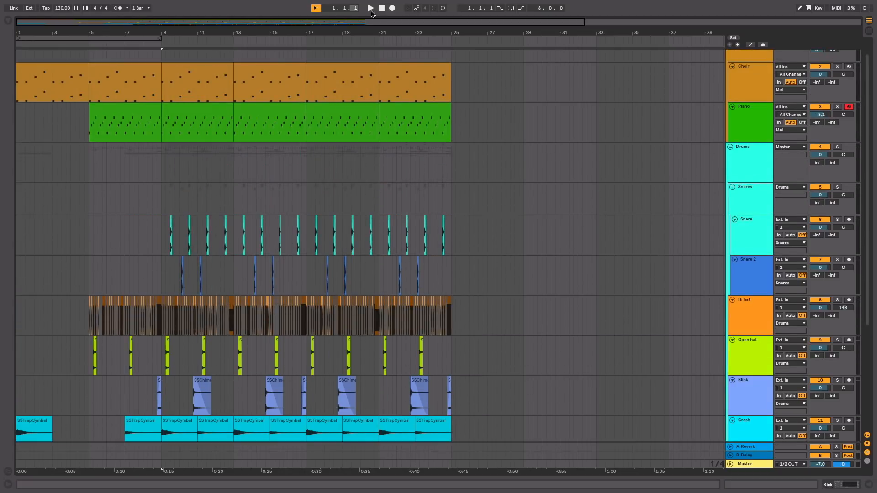
pyautogui.click(371, 8)
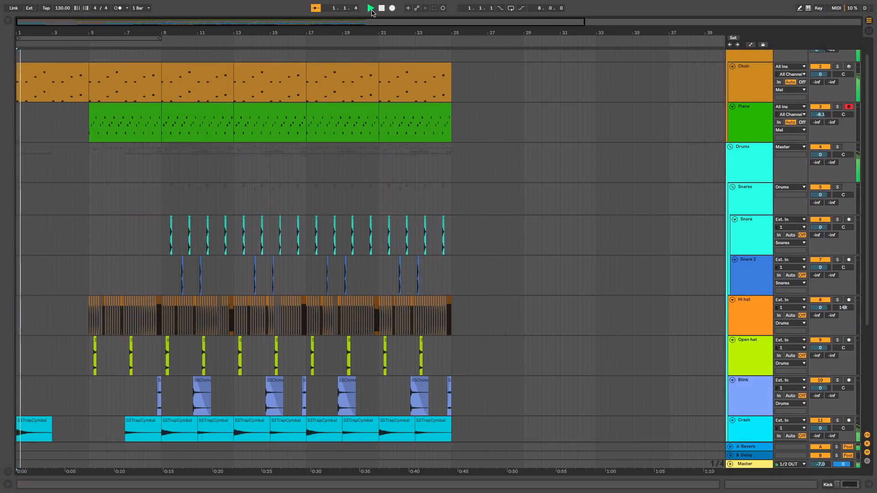
pyautogui.scroll(-3, 159, 305)
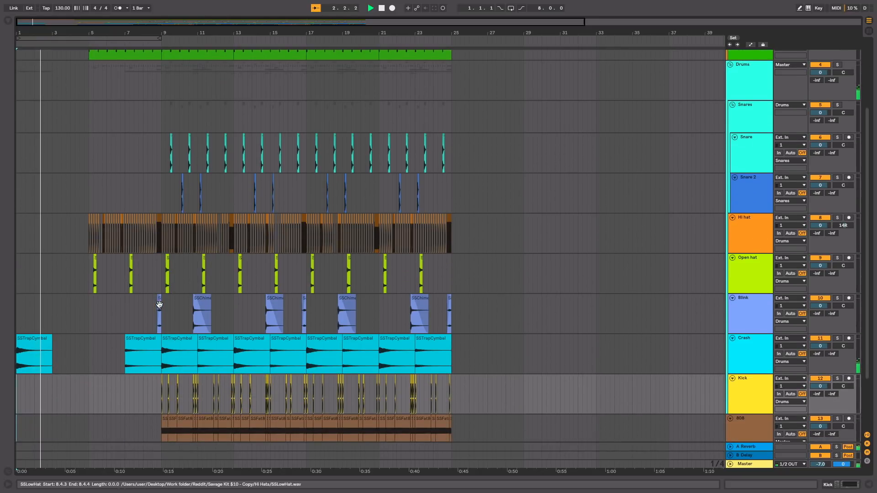
pyautogui.click(47, 346)
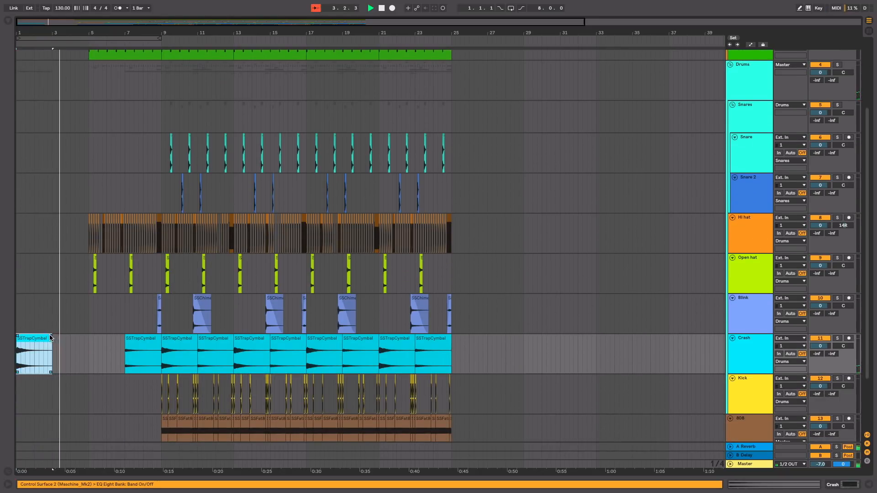
pyautogui.moveTo(50, 336); pyautogui.dragTo(21, 340)
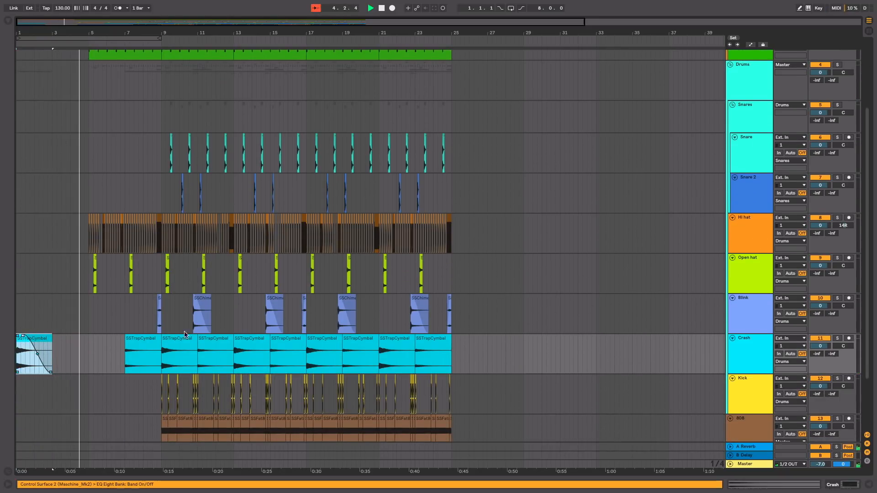
pyautogui.moveTo(160, 336); pyautogui.dragTo(131, 336)
pyautogui.moveTo(195, 336); pyautogui.dragTo(167, 339)
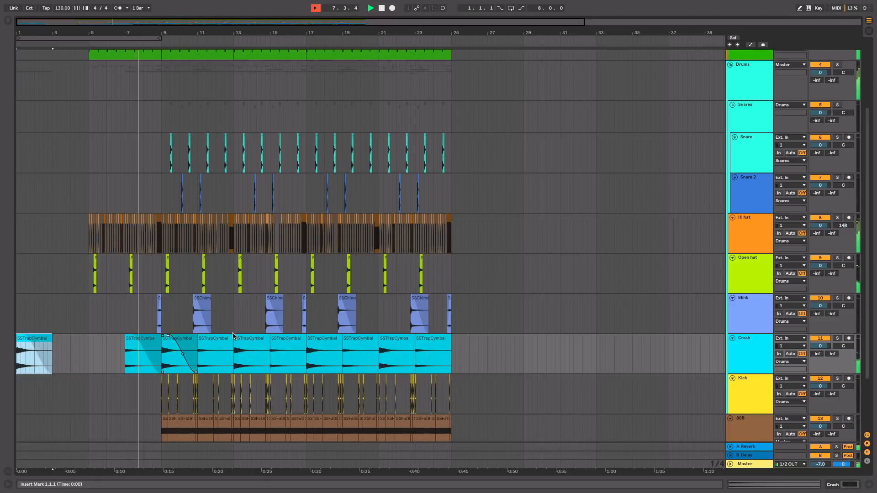
pyautogui.moveTo(233, 336); pyautogui.dragTo(163, 358)
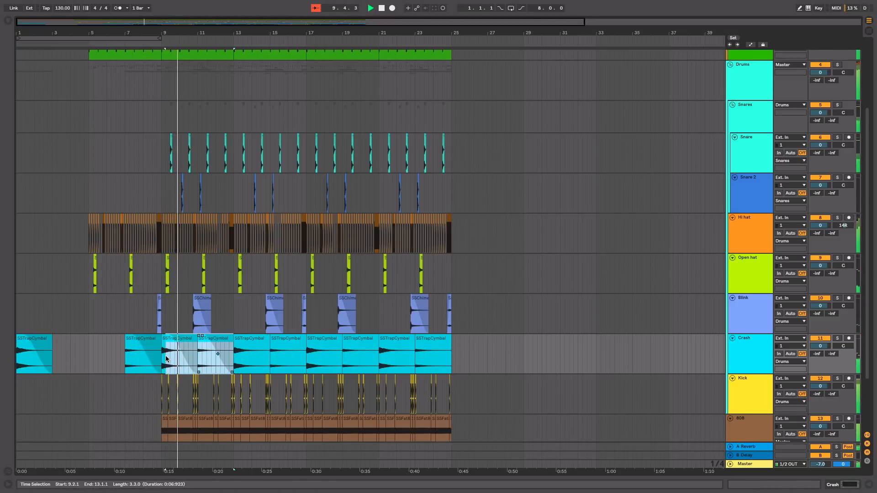
# Step: Duplicate the pair of faded Crash clips at bars 9 to 13 three times, filling the track up to bar 25
pyautogui.press('Right')
pyautogui.press('Right')
pyautogui.press('Right')
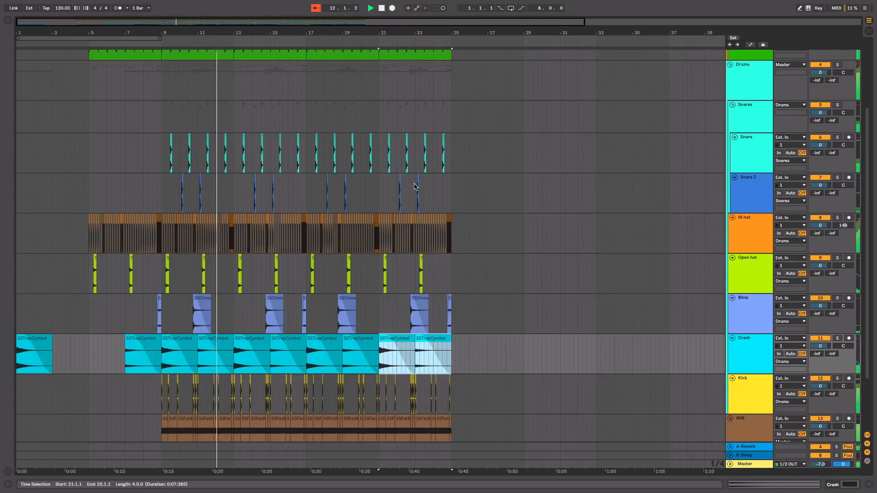
# Step: Duplicate the last Piano clip and the last Crash clip so each gets a copy starting at bar 25
pyautogui.scroll(5, 421, 122)
pyautogui.click(423, 125)
pyautogui.hotkey('ctrl', 'd')
pyautogui.scroll(-5, 446, 140)
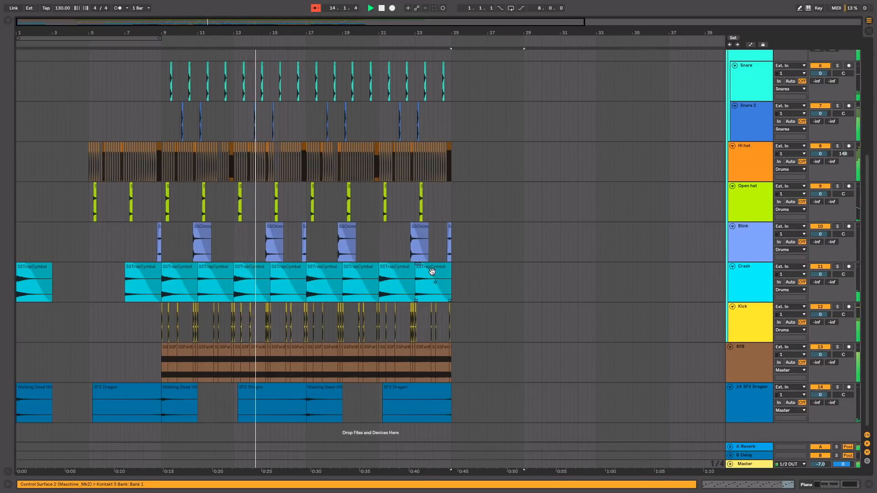
pyautogui.click(419, 279)
pyautogui.hotkey('ctrl', 'd')
# Step: Delete the two Choir clips spanning bars 17 to 25
pyautogui.scroll(4, 464, 271)
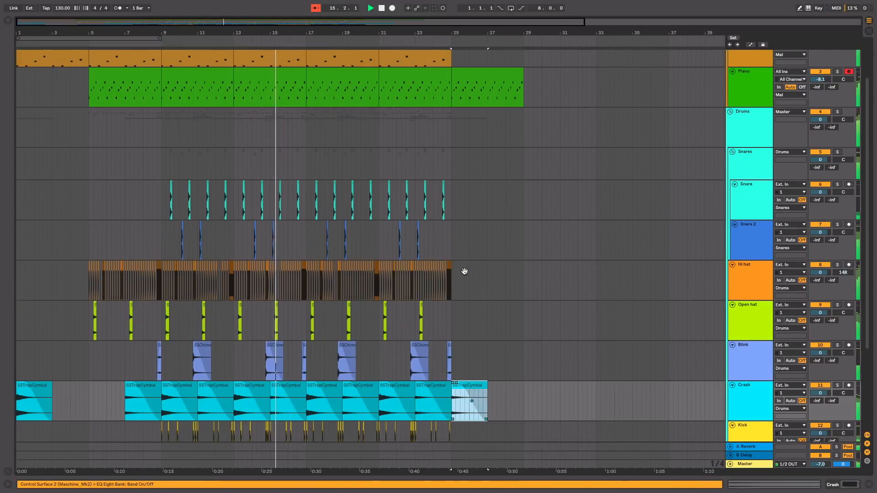
pyautogui.scroll(2, 463, 271)
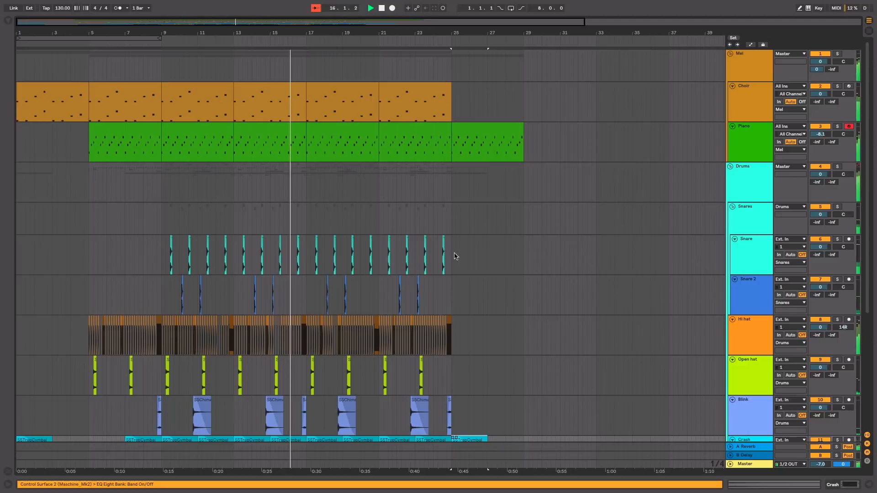
pyautogui.click(346, 92)
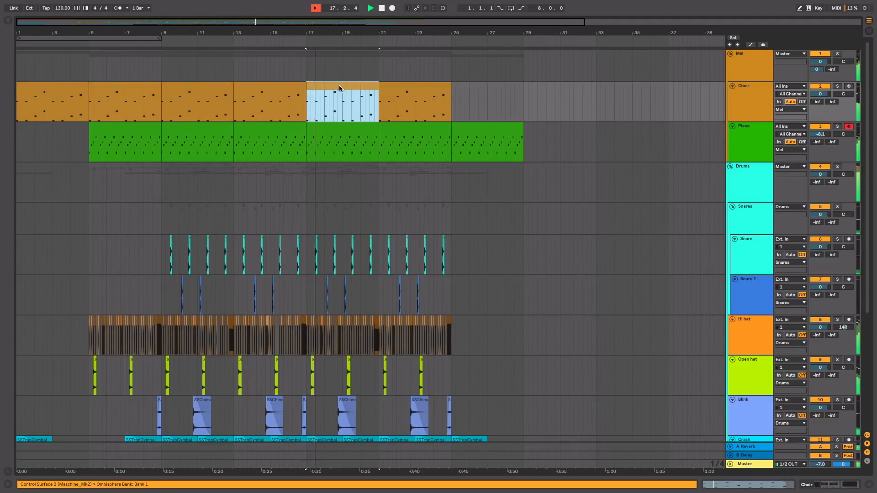
pyautogui.press('Delete')
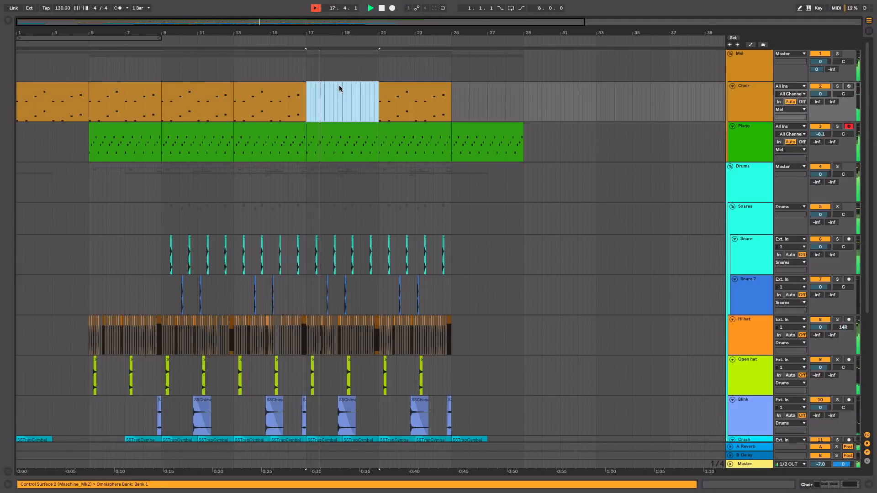
pyautogui.click(390, 96)
pyautogui.press('Delete')
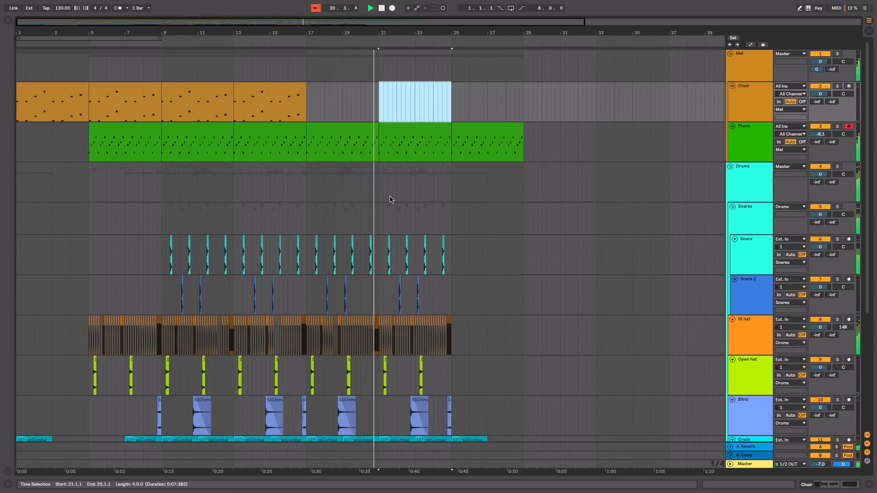
# Step: Review the lower tracks as playback reaches the end of the drums at bar 25, and stop playback
pyautogui.scroll(-5, 391, 200)
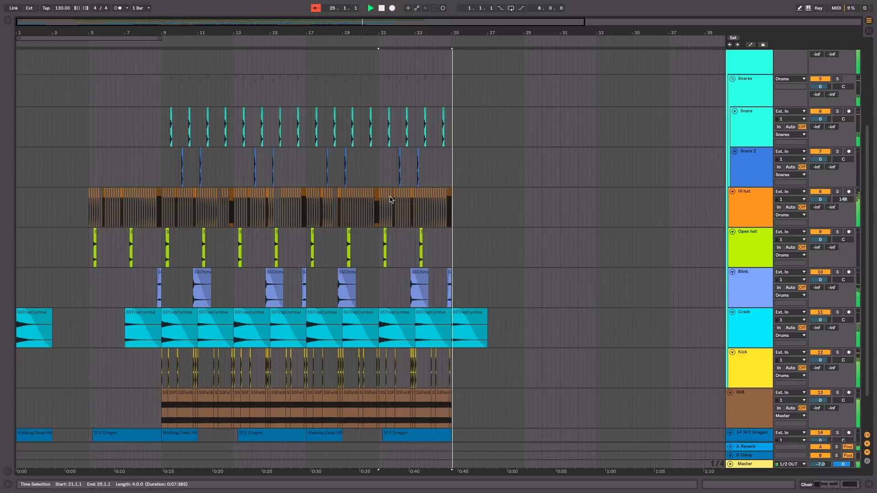
pyautogui.scroll(2, 425, 210)
pyautogui.scroll(4, 424, 210)
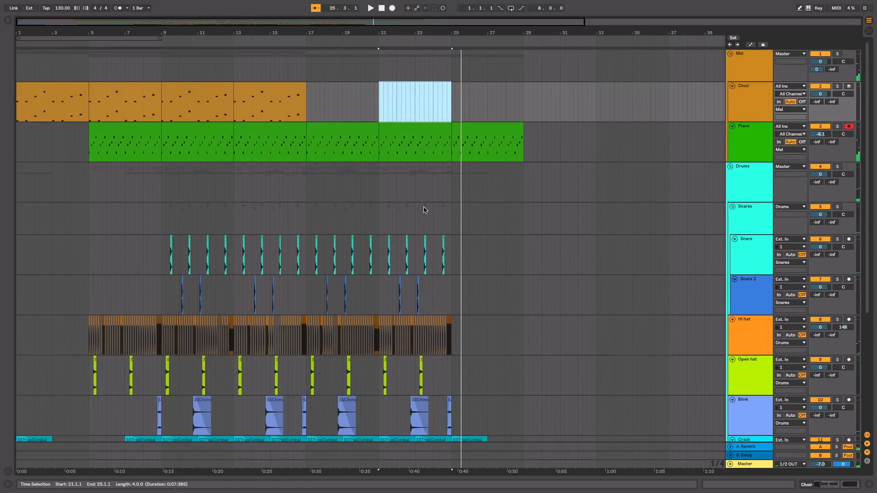
# Step: Show the Kick track's devices from the Session View and switch on its Utility and EQ Eight
pyautogui.press('Tab')
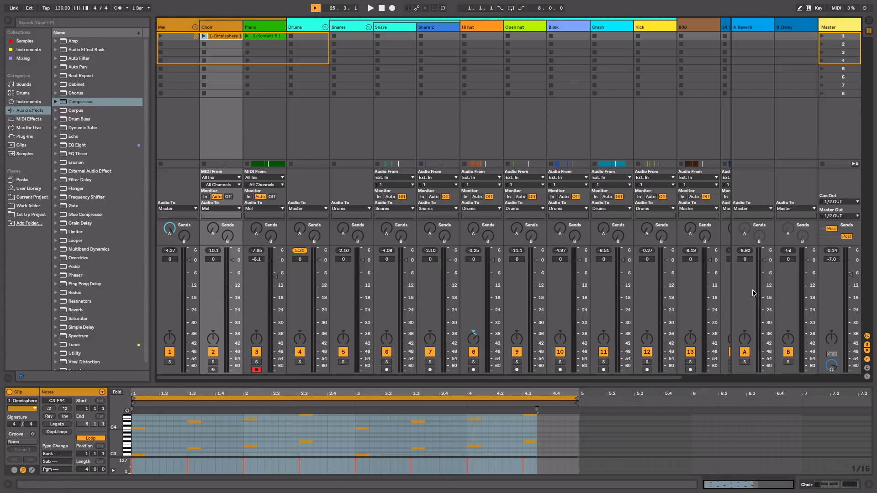
pyautogui.click(643, 27)
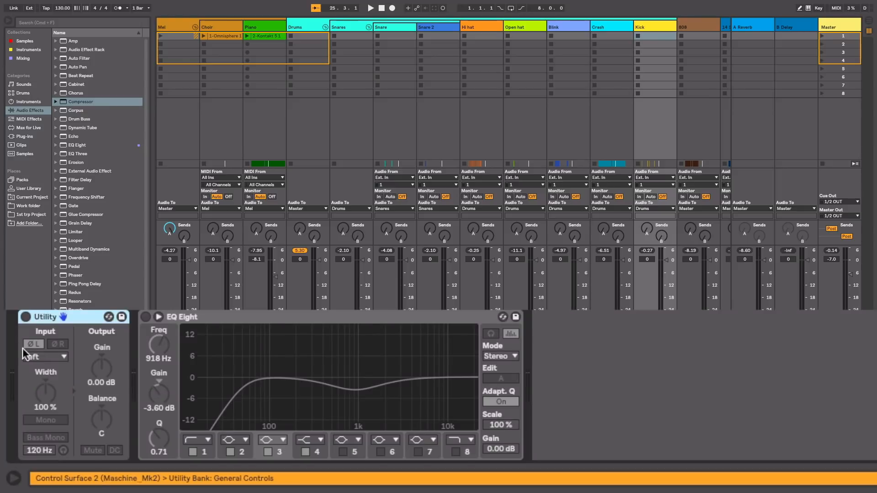
pyautogui.click(26, 315)
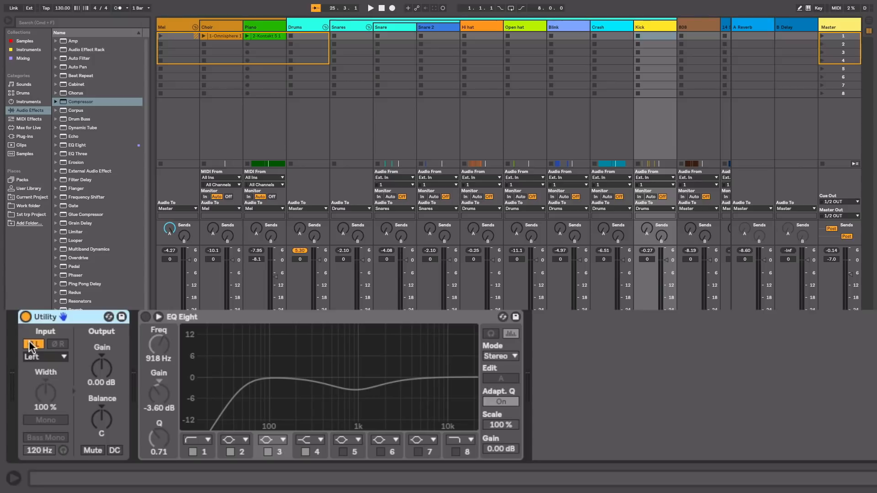
pyautogui.click(146, 316)
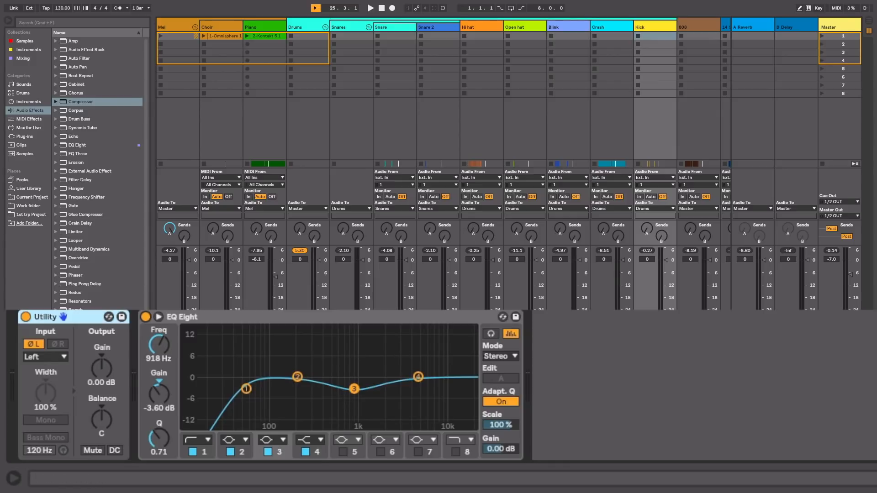
# Step: Bypass the Kick's EQ Eight and Utility and play the beat to hear the unprocessed kick
pyautogui.click(145, 317)
pyautogui.click(25, 317)
pyautogui.press('space')
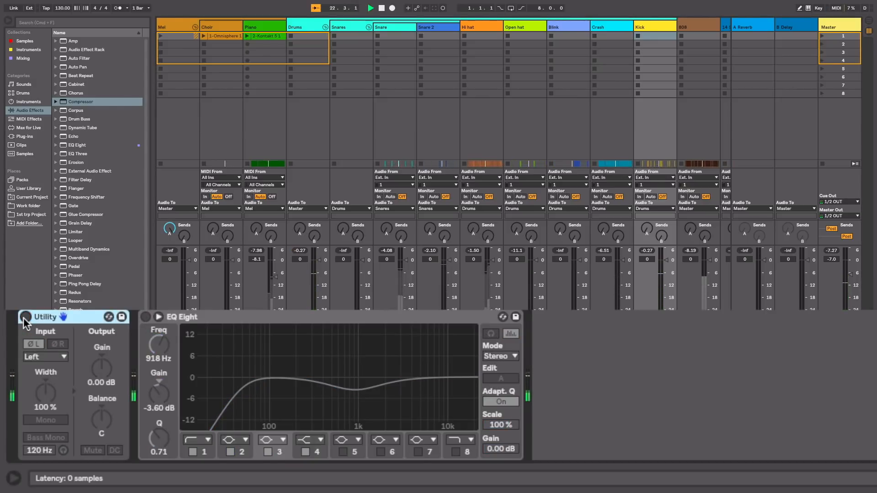
# Step: Turn the Kick's Utility and EQ Eight back on, play the beat to hear the processed kick, and stop playback
pyautogui.click(25, 317)
pyautogui.click(146, 317)
pyautogui.press('space')
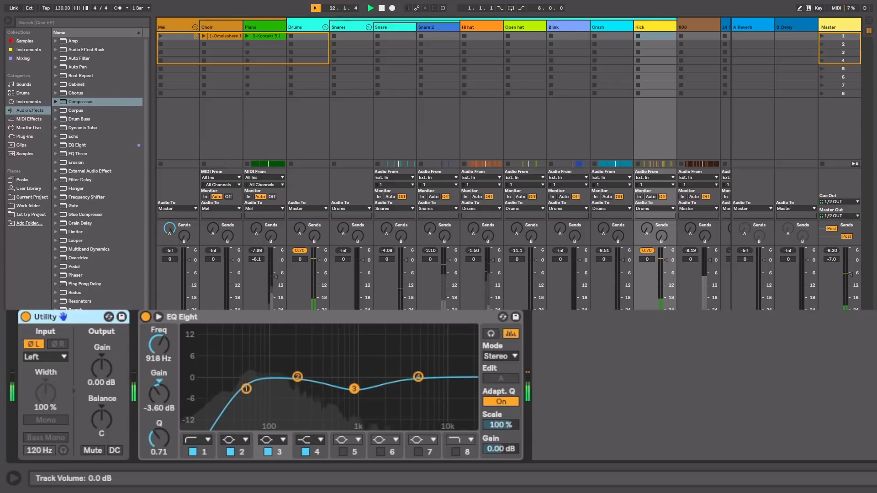
pyautogui.press('space')
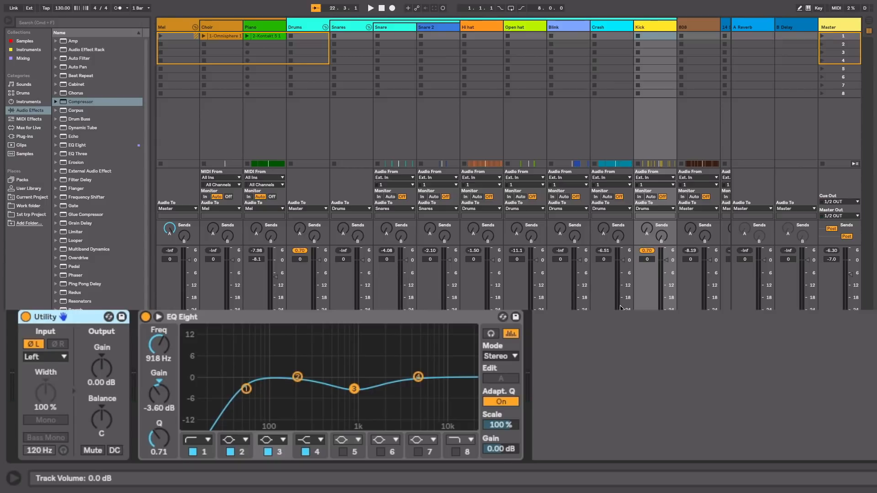
# Step: Show the 808 track's devices, switch on its Utility, EQ Eight and Compressor, and play the beat briefly to hear them
pyautogui.hscroll(3, 621, 307)
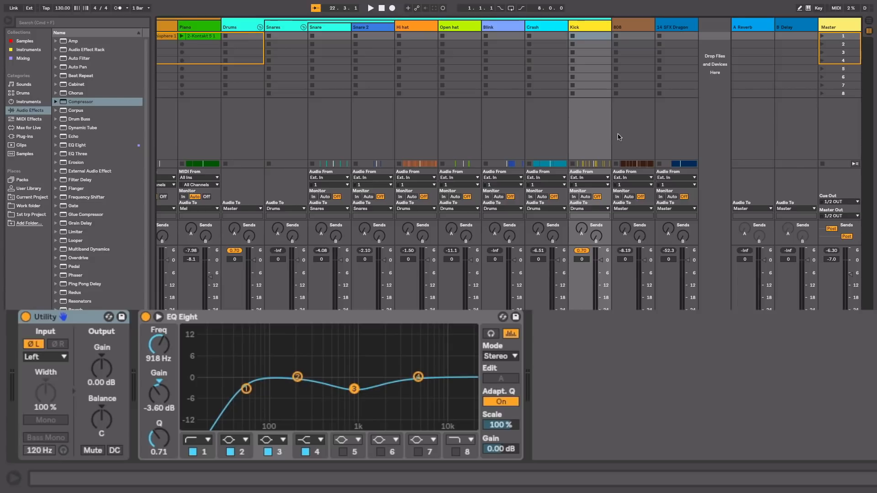
pyautogui.click(633, 32)
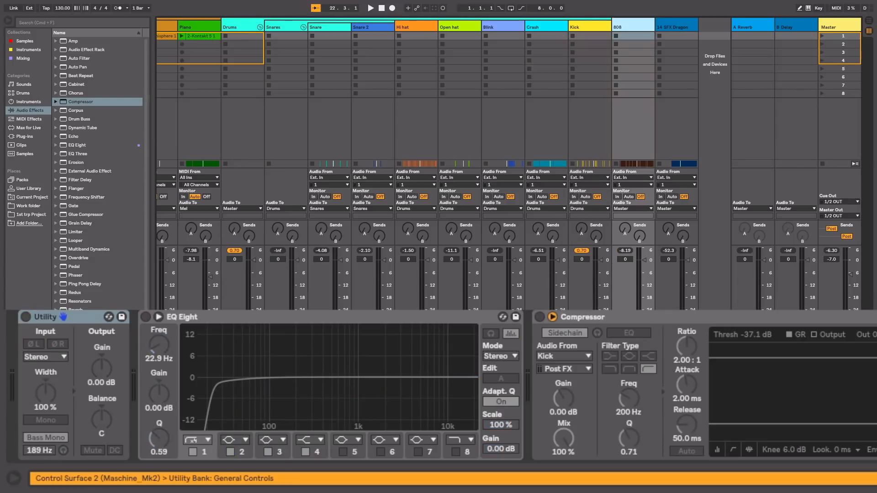
pyautogui.click(26, 317)
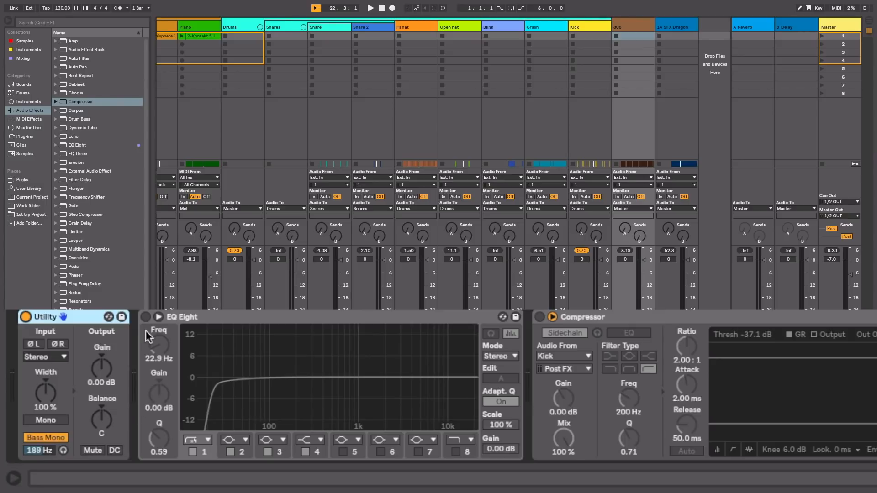
pyautogui.click(145, 317)
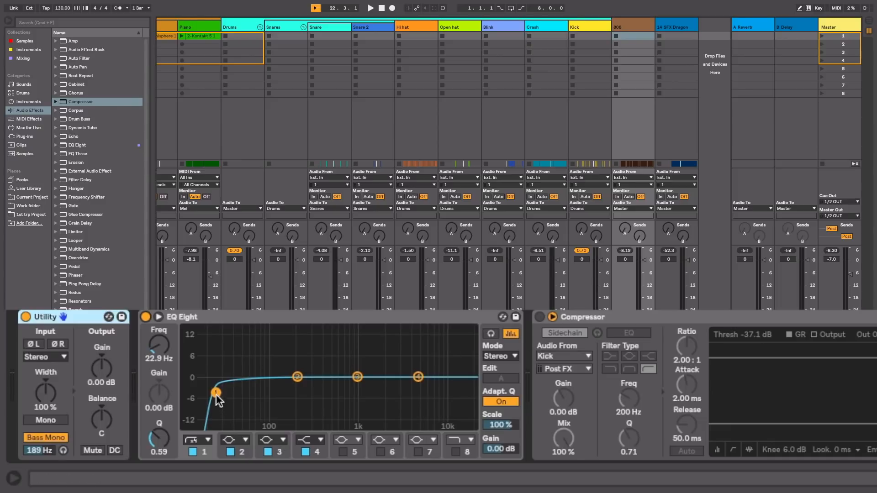
pyautogui.click(539, 317)
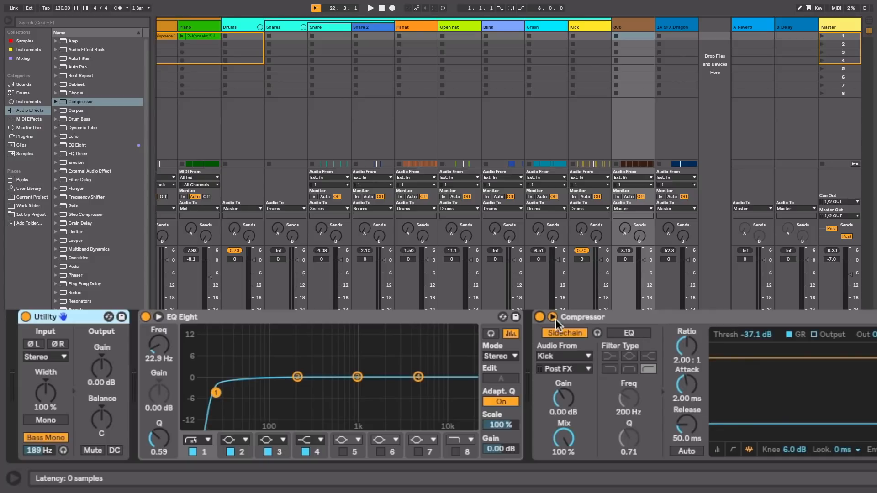
pyautogui.press('space')
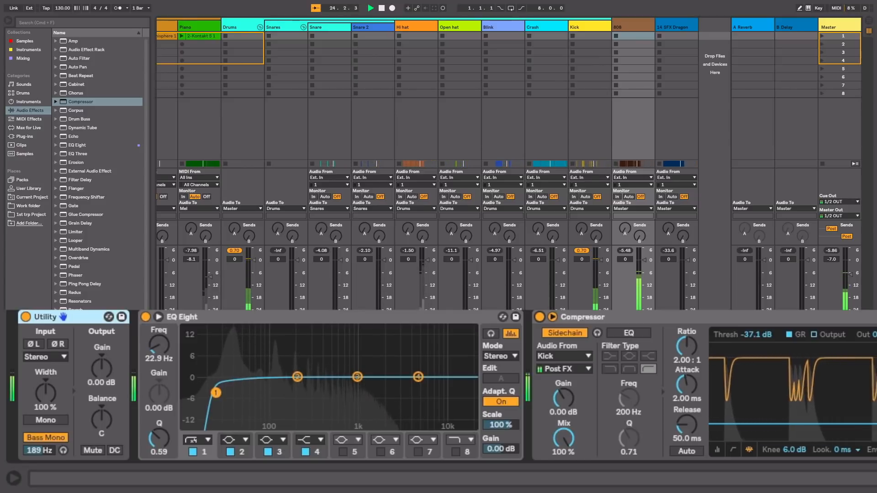
pyautogui.press('space')
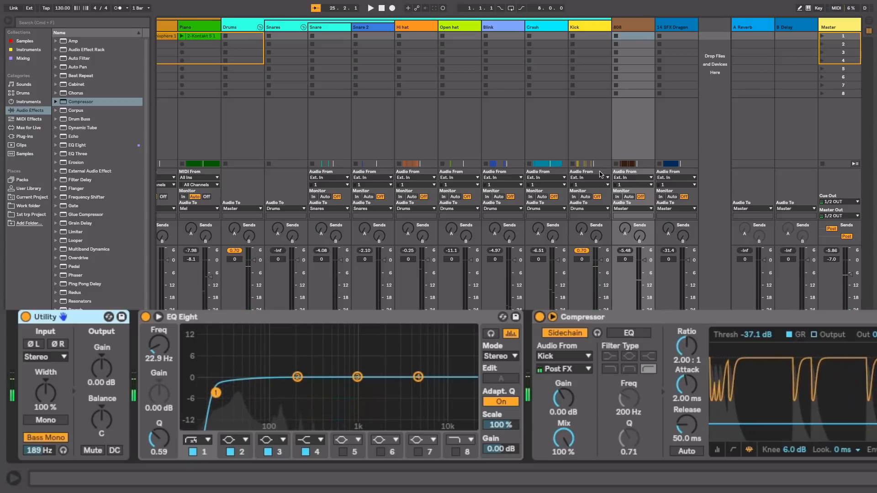
# Step: Loop the four bars starting at bar 9 in the Arrangement View, and return to the Session View
pyautogui.press('Tab')
pyautogui.hscroll(-10, 76, 80)
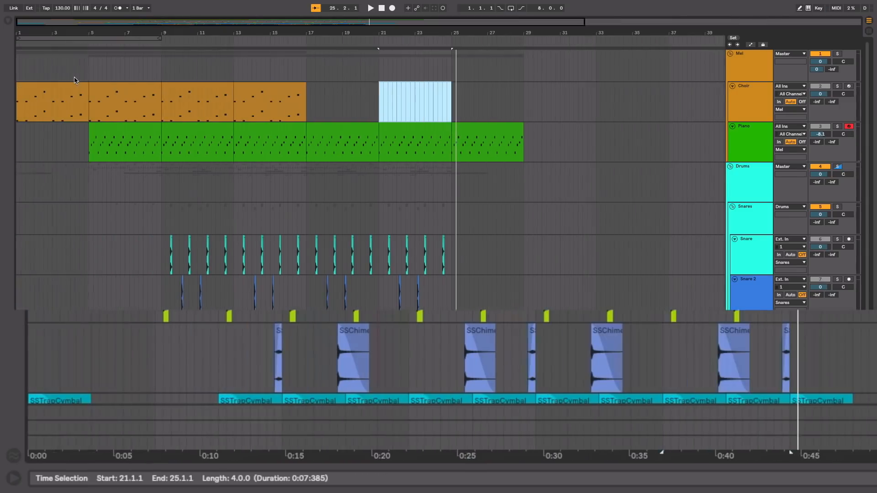
pyautogui.moveTo(164, 62)
pyautogui.mouseDown()
pyautogui.moveTo(239, 67)
pyautogui.moveTo(156, 67)
pyautogui.moveTo(163, 70)
pyautogui.mouseUp()
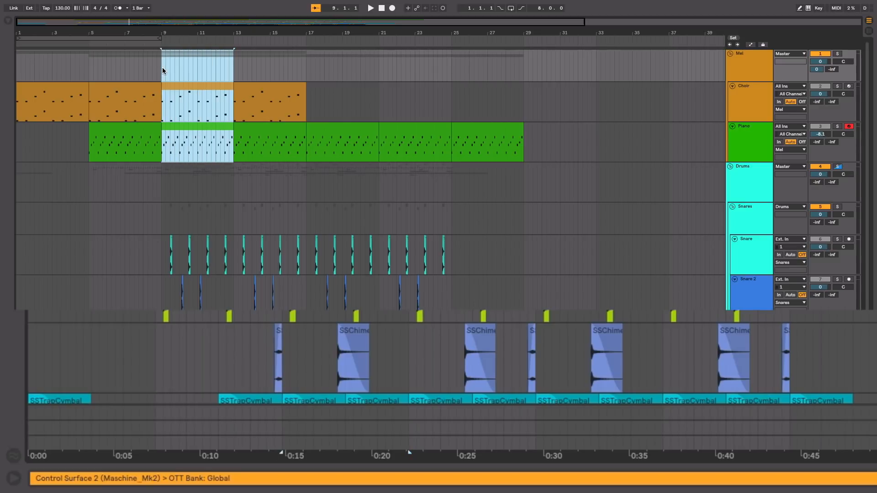
pyautogui.press('super+l')
pyautogui.press('Tab')
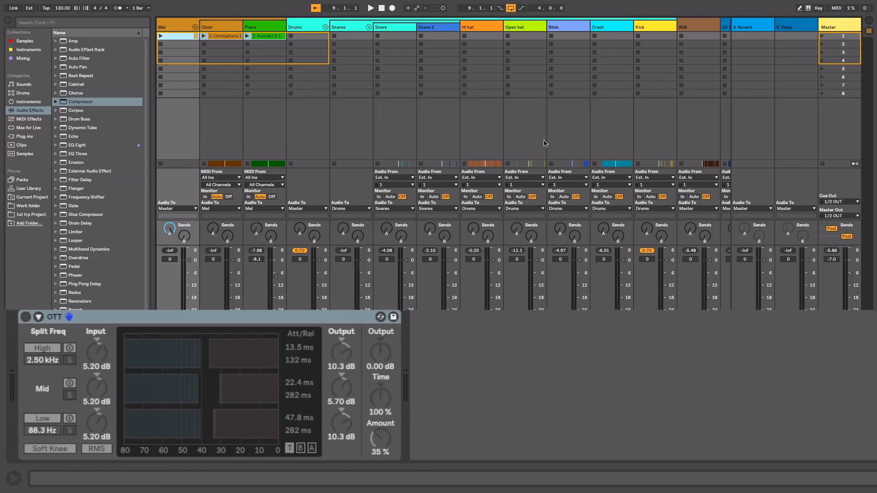
# Step: Play the looped section, switch on the Snare track's Compressor, check Snare 2 for devices, and stop playback
pyautogui.hscroll(3, 648, 149)
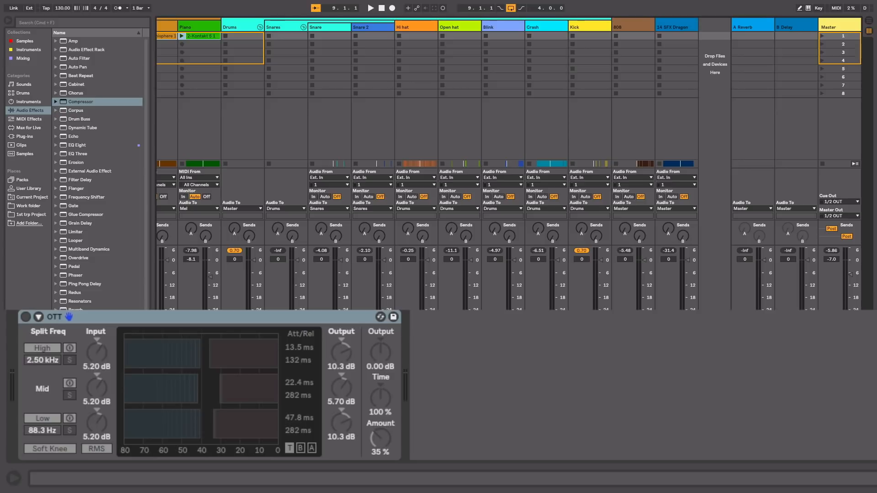
pyautogui.press('space')
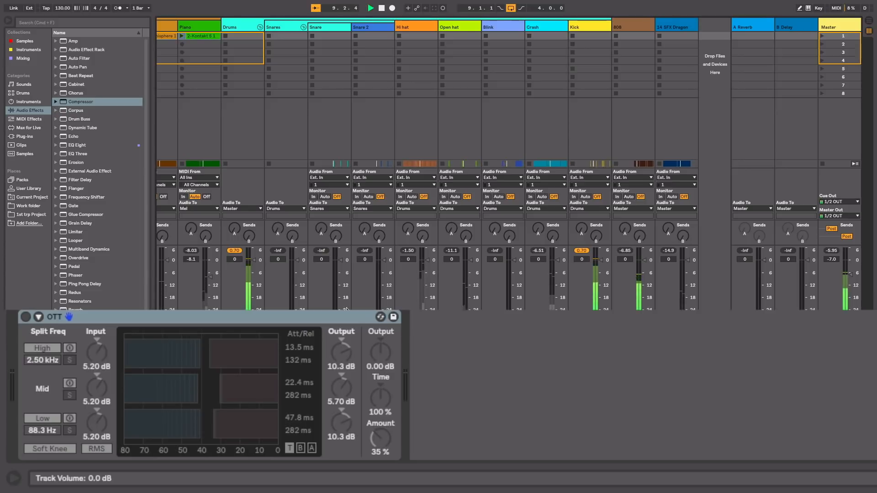
pyautogui.click(345, 38)
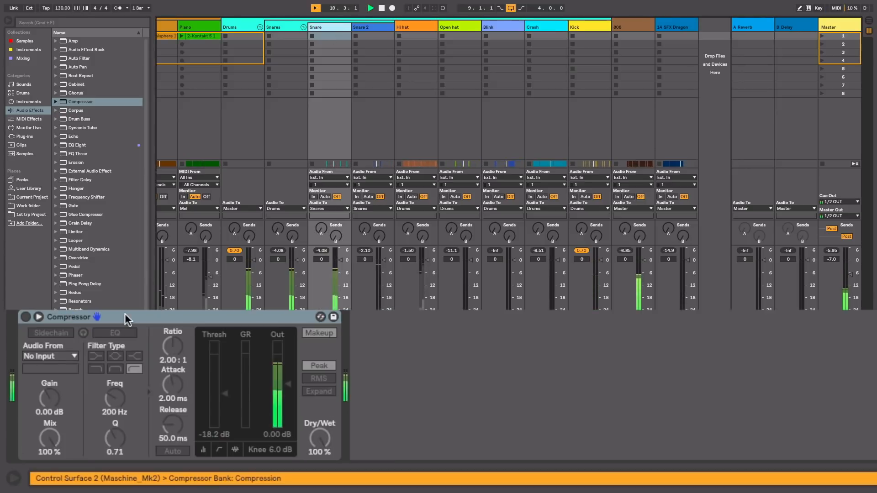
pyautogui.click(25, 318)
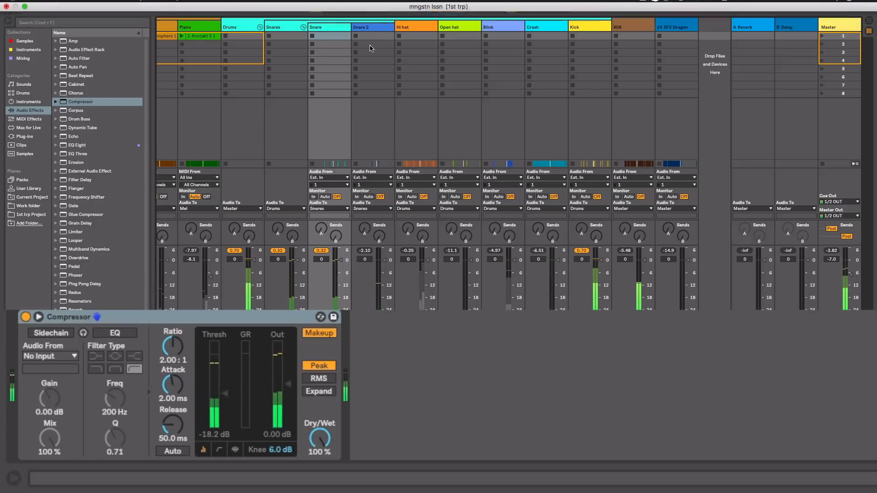
pyautogui.click(376, 28)
pyautogui.press('space')
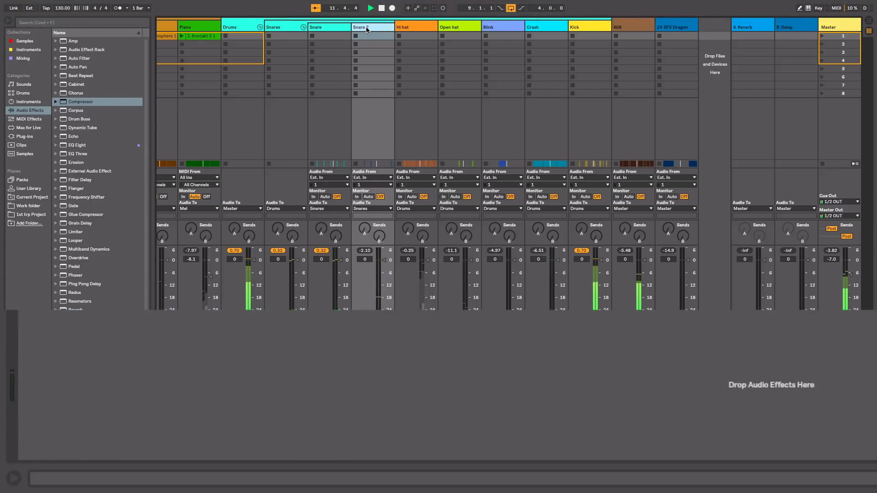
# Step: Switch on the Reverb and EQ Eight of the Snares group and play the loop to hear them
pyautogui.click(288, 30)
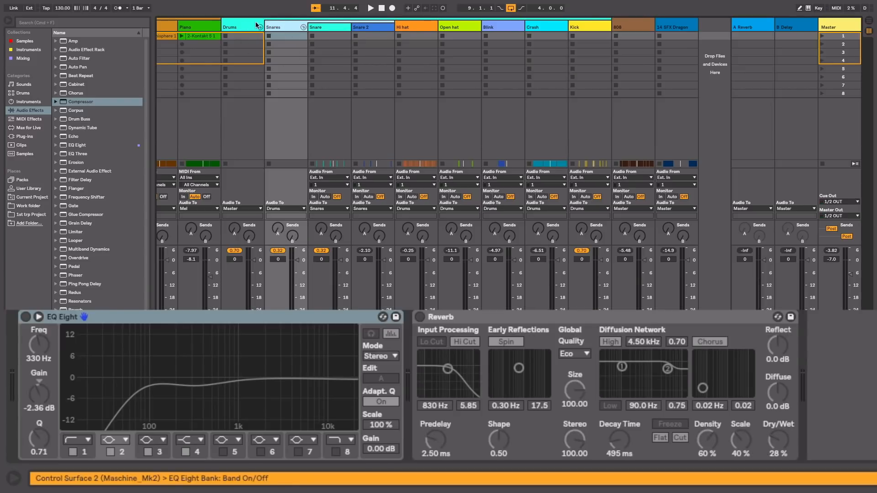
pyautogui.click(419, 317)
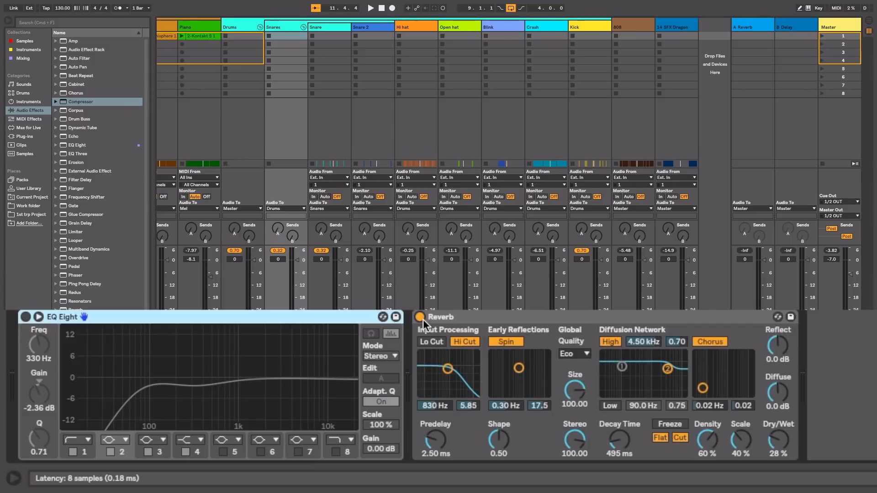
pyautogui.click(25, 317)
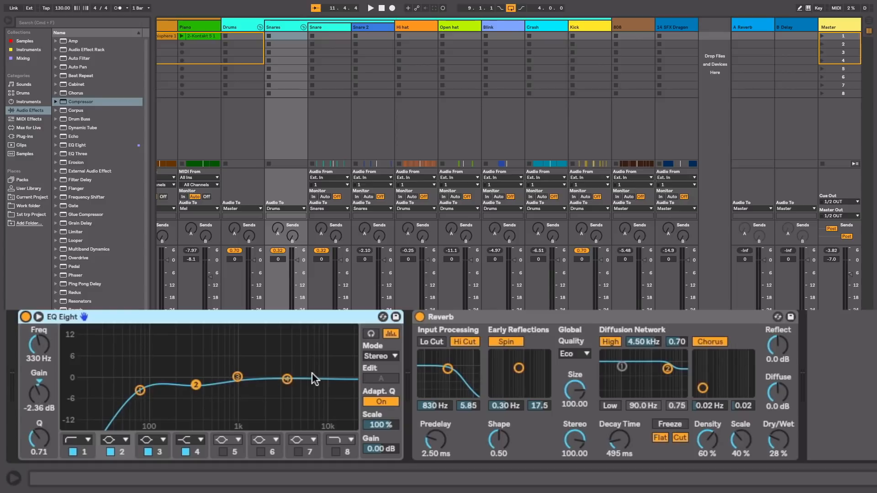
pyautogui.press('space')
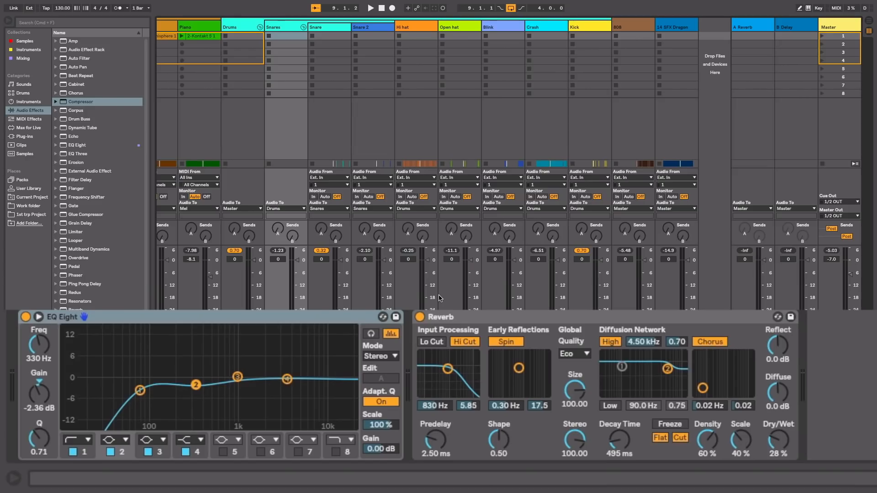
# Step: Restart the loop and switch on the Hi hat track's EQ Eight during playback
pyautogui.press('space')
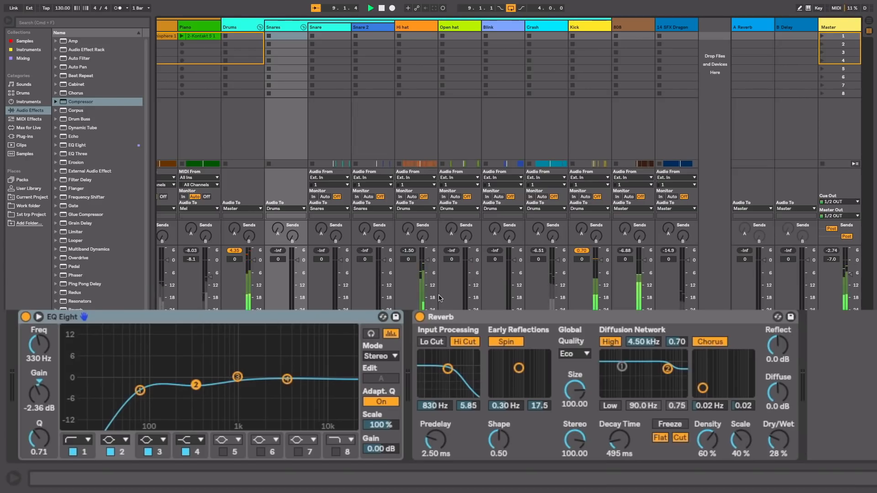
pyautogui.click(413, 27)
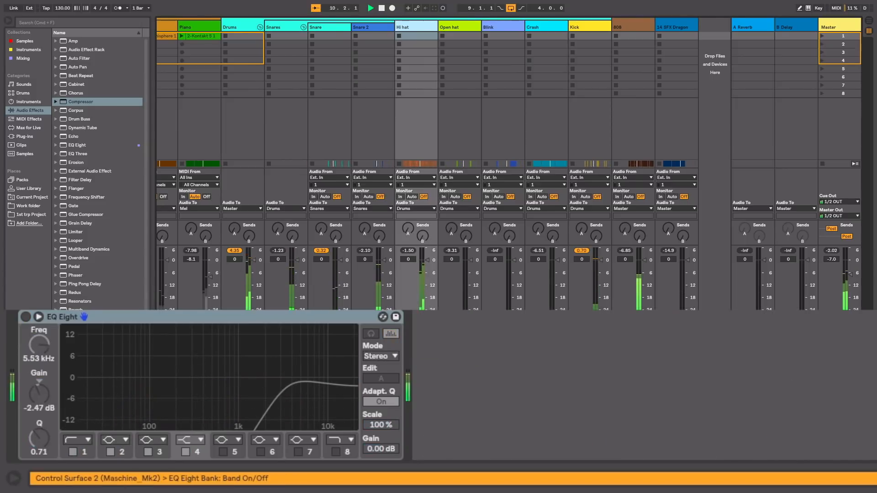
pyautogui.click(27, 315)
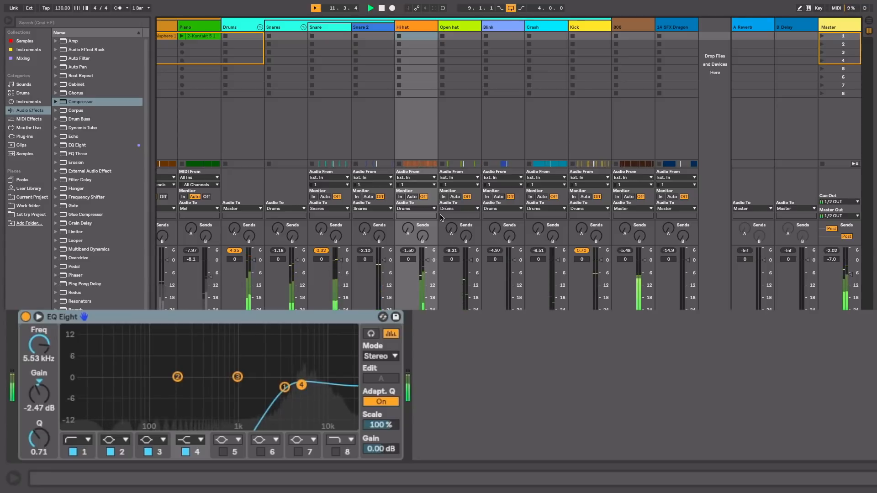
# Step: Switch on the Open hat track's EQ Eight and Reverb while the loop plays, and stop playback
pyautogui.click(460, 27)
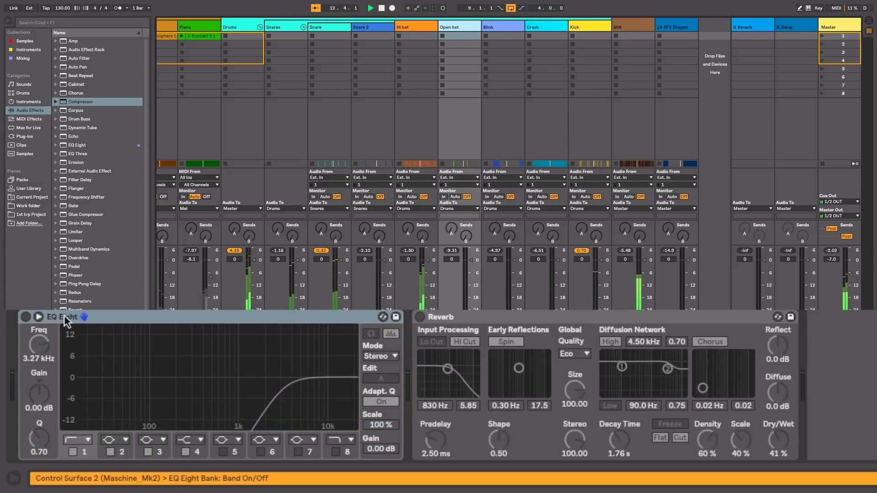
pyautogui.click(29, 321)
pyautogui.click(25, 317)
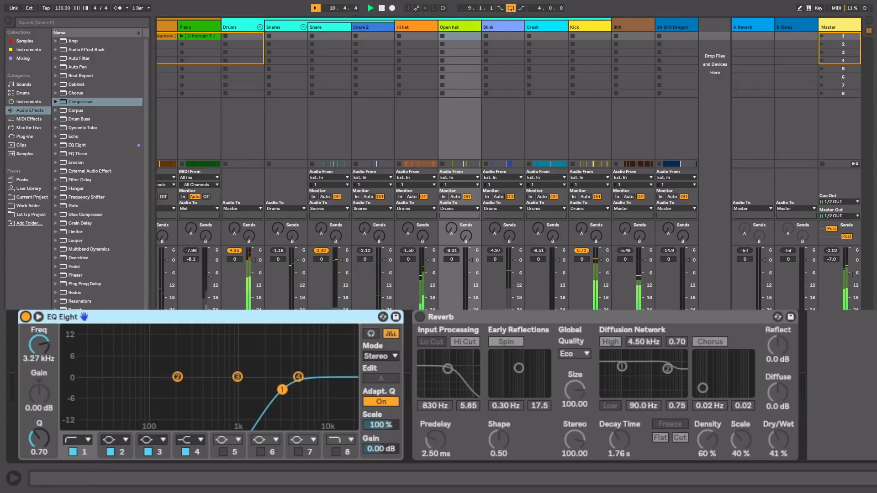
pyautogui.click(419, 317)
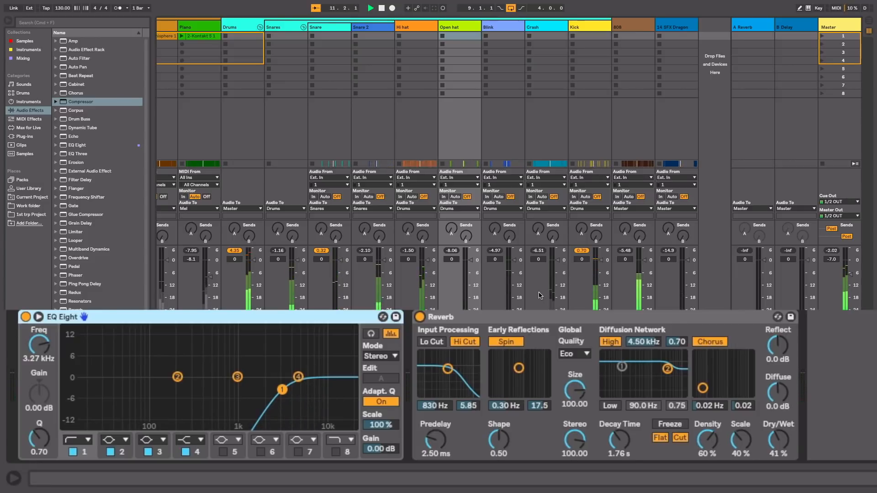
pyautogui.press('space')
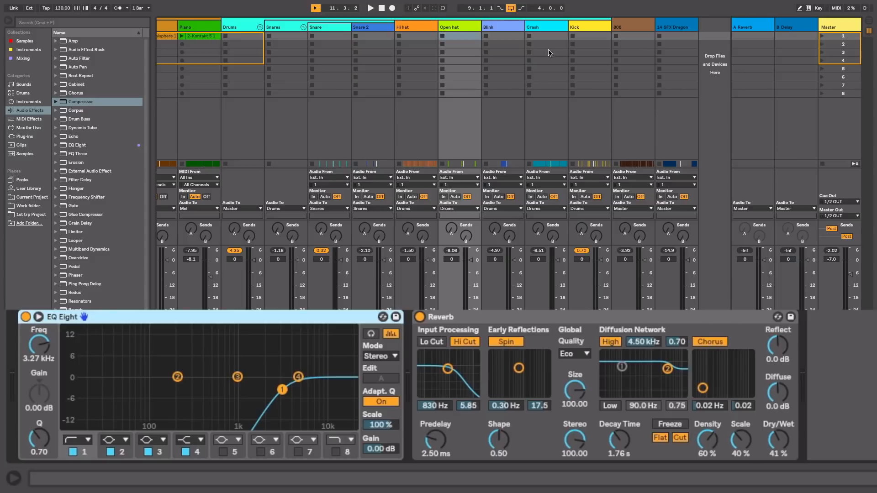
# Step: Switch on the Blink track's EQ Eight and Reverb, and play the loop to hear them
pyautogui.click(544, 27)
pyautogui.click(503, 29)
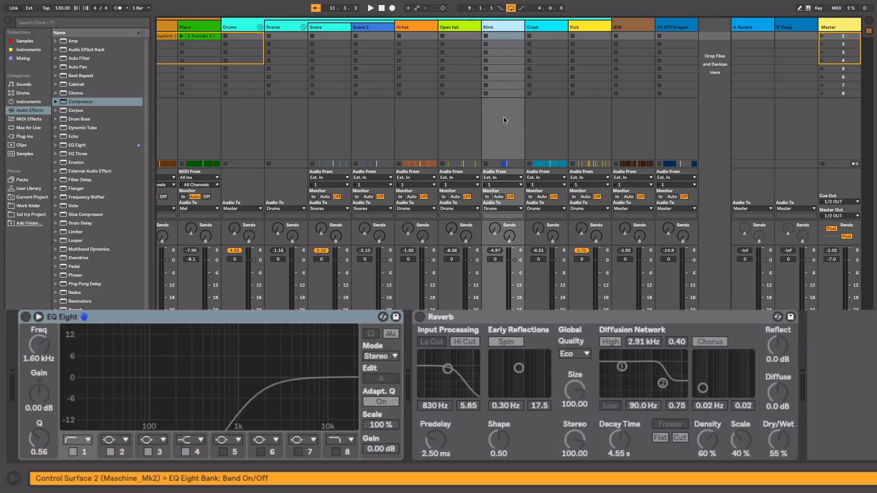
pyautogui.click(26, 316)
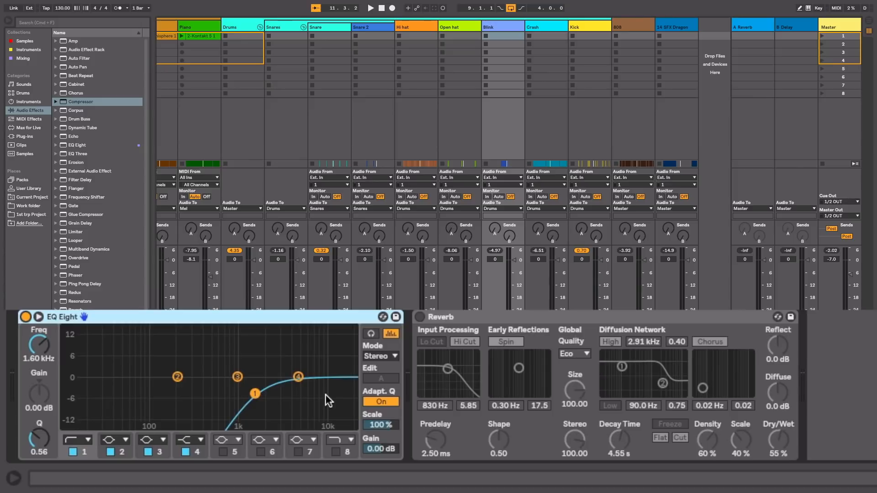
pyautogui.click(422, 315)
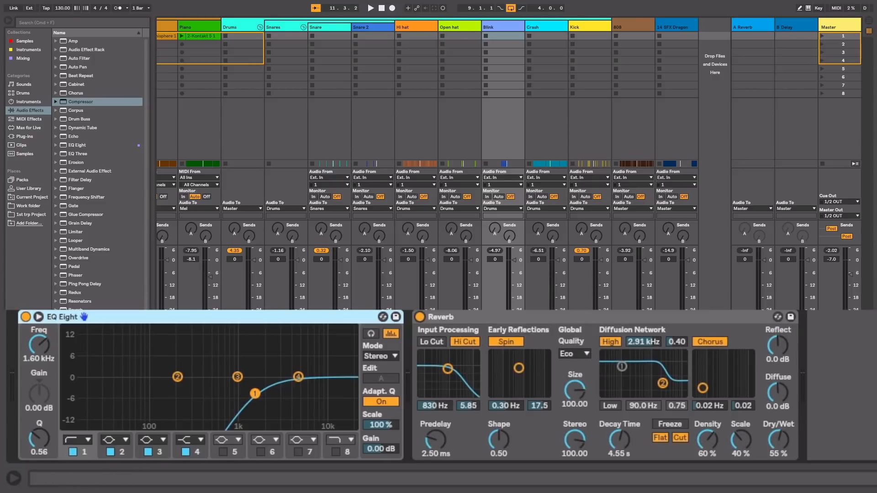
pyautogui.press('space')
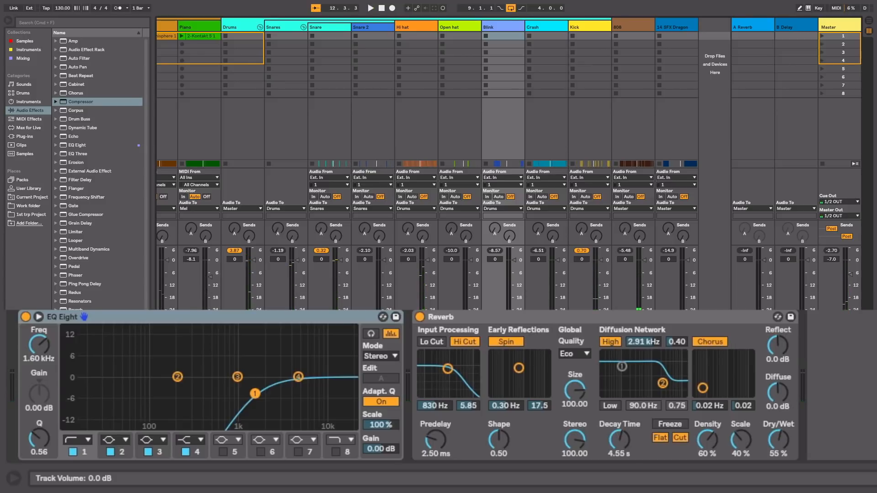
# Step: Switch on the Crash track's EQ Eight and replay the loop to hear the filtered cymbal in the beat
pyautogui.press('space')
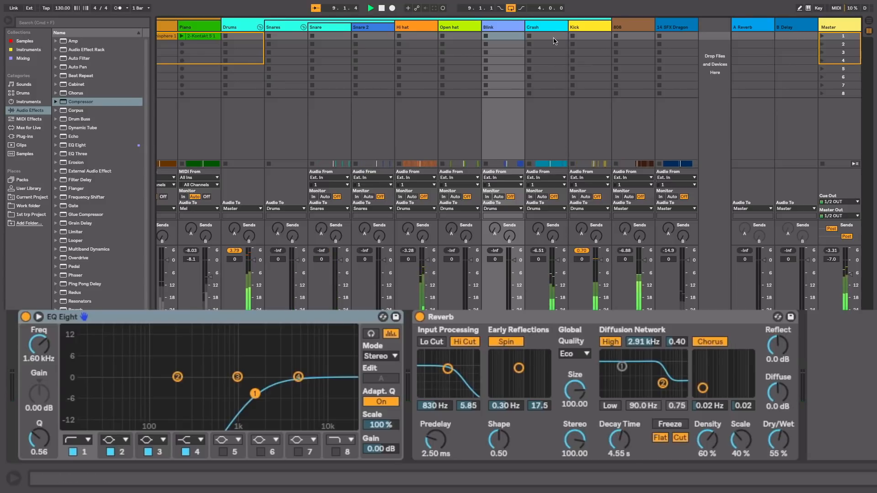
pyautogui.click(544, 27)
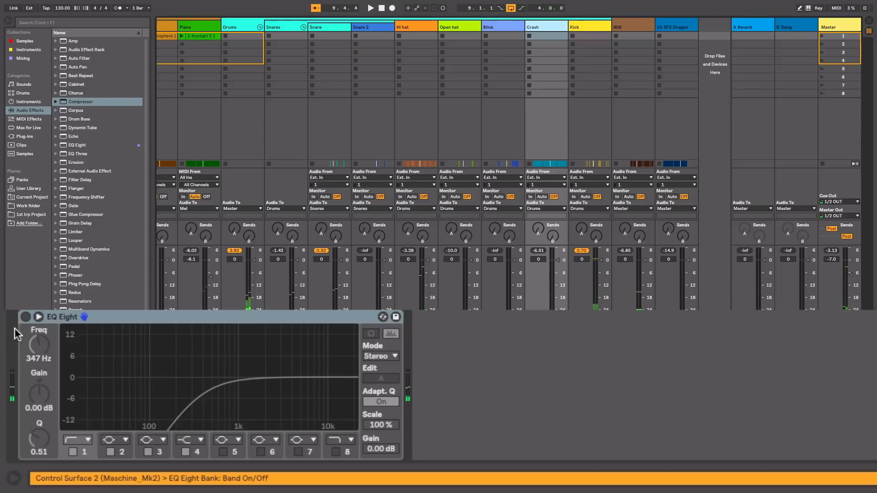
pyautogui.click(26, 316)
pyautogui.press('space')
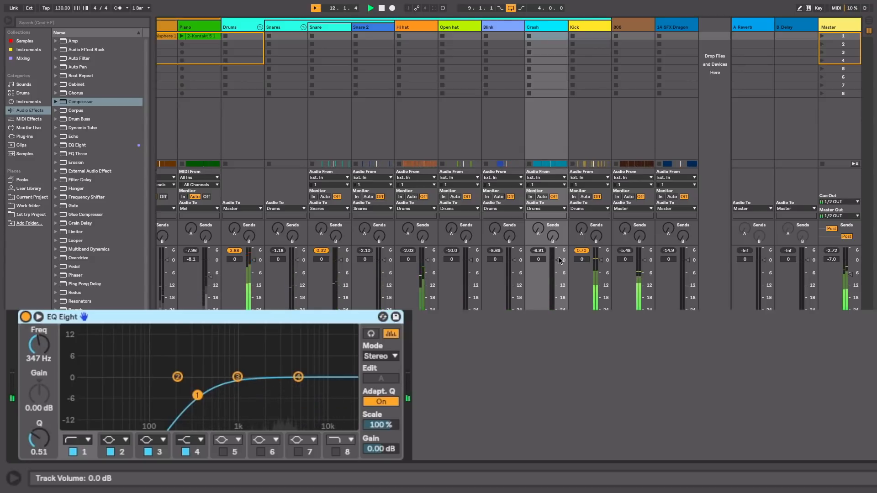
pyautogui.press('space')
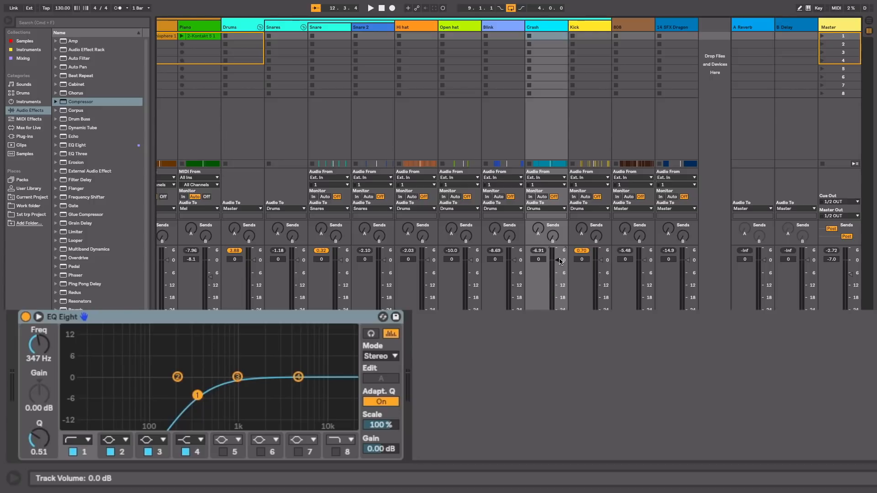
pyautogui.press('space')
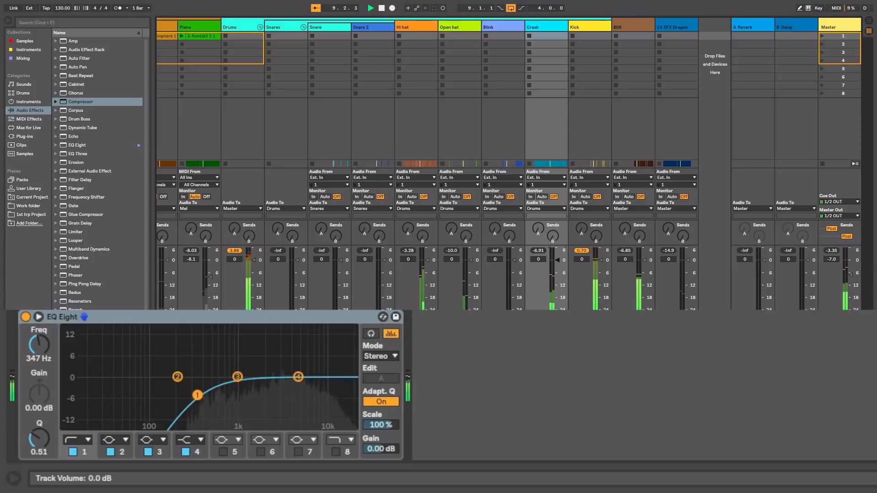
# Step: Set the track volumes to 0.5 dB for Crash, -5.0 dB for Kick and -3.9 dB for 808 while the loop plays
pyautogui.scroll(1, 561, 261)
pyautogui.moveTo(601, 260); pyautogui.dragTo(601, 266)
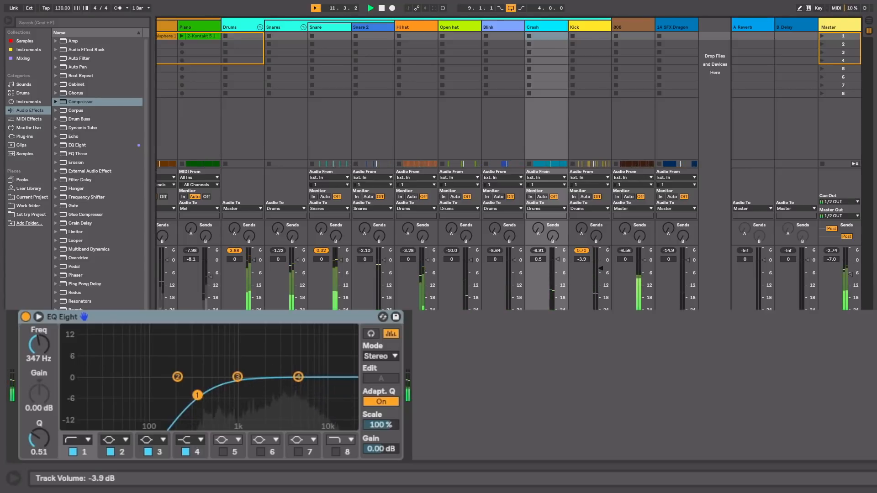
pyautogui.moveTo(601, 266); pyautogui.dragTo(645, 271)
# Step: Set Snares, Snare and Blink to -3.7 dB, Snare 2 to -2.8 dB, Hi hat to -6.5 dB and Open hat to -0.6 dB, and stop playback
pyautogui.moveTo(299, 265); pyautogui.dragTo(340, 266)
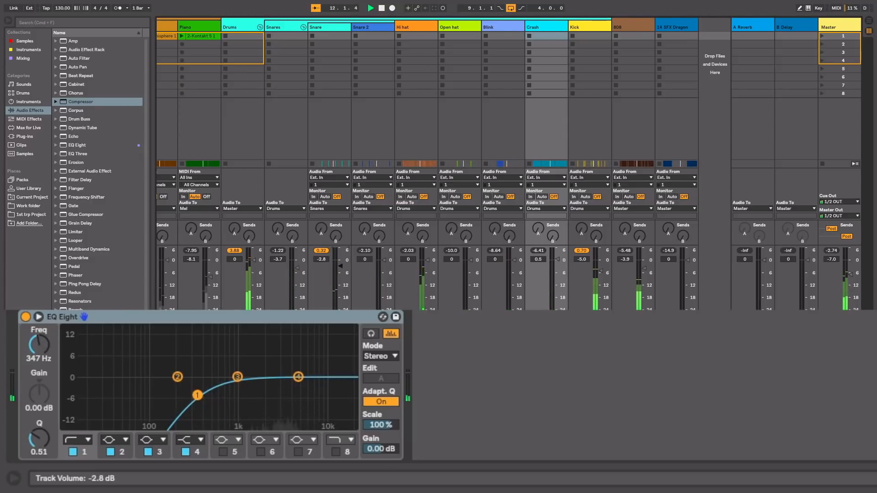
pyautogui.moveTo(339, 266); pyautogui.dragTo(513, 268)
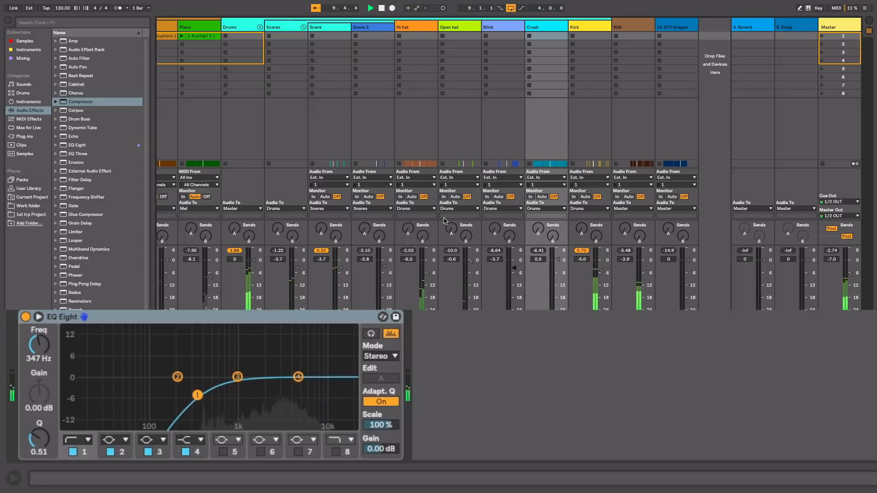
pyautogui.press('space')
# Step: Switch on the Drums group's Mastering - Make It Loud compressor and play the loop to hear it
pyautogui.click(238, 27)
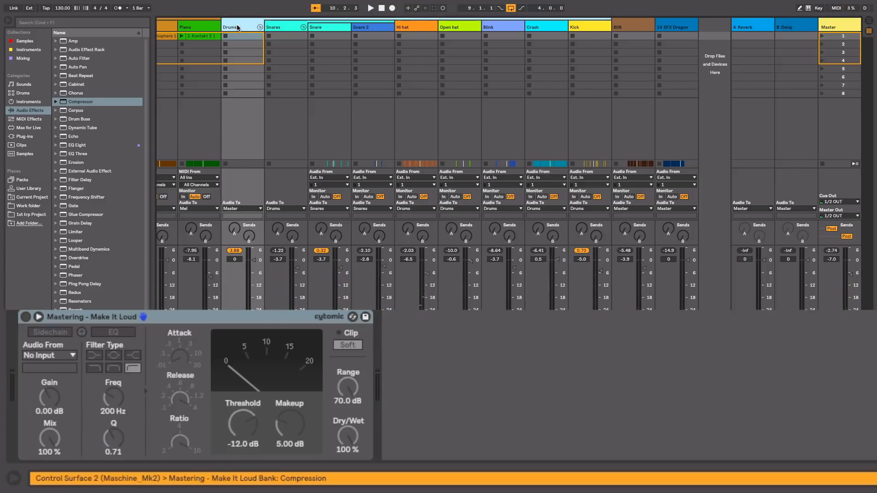
pyautogui.click(26, 317)
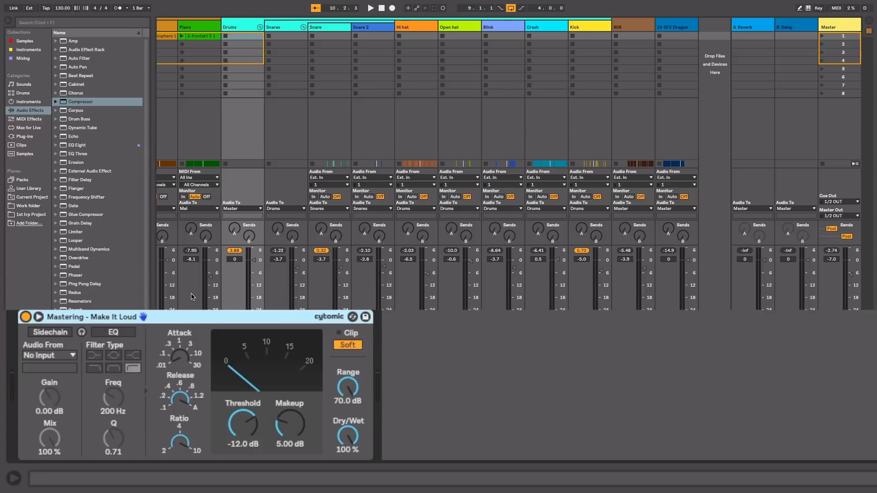
pyautogui.press('space')
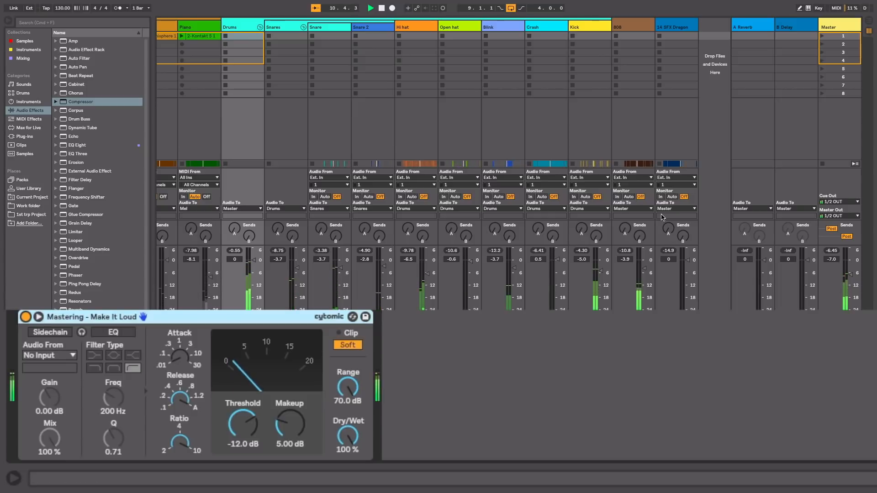
# Step: Stop playback, switch on the Choir track's Reverb and EQ Eight, and replay the loop to hear them
pyautogui.hscroll(-3, 416, 190)
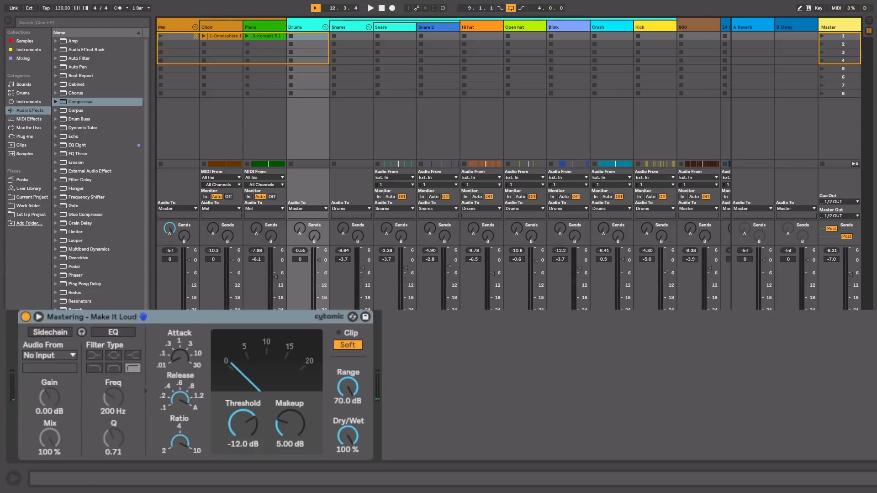
pyautogui.click(208, 27)
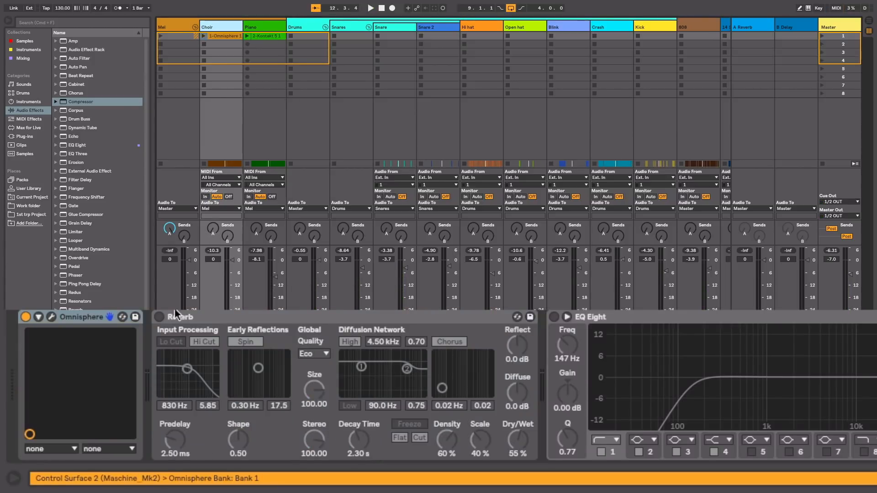
pyautogui.click(159, 317)
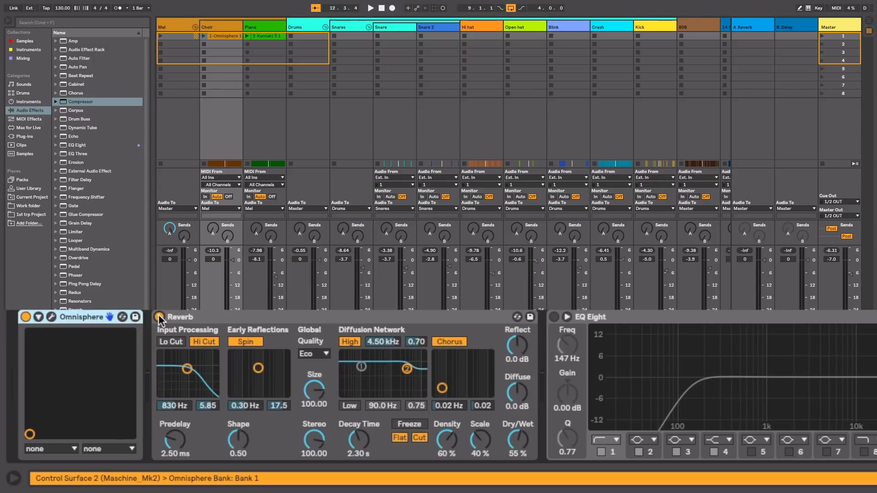
pyautogui.click(553, 316)
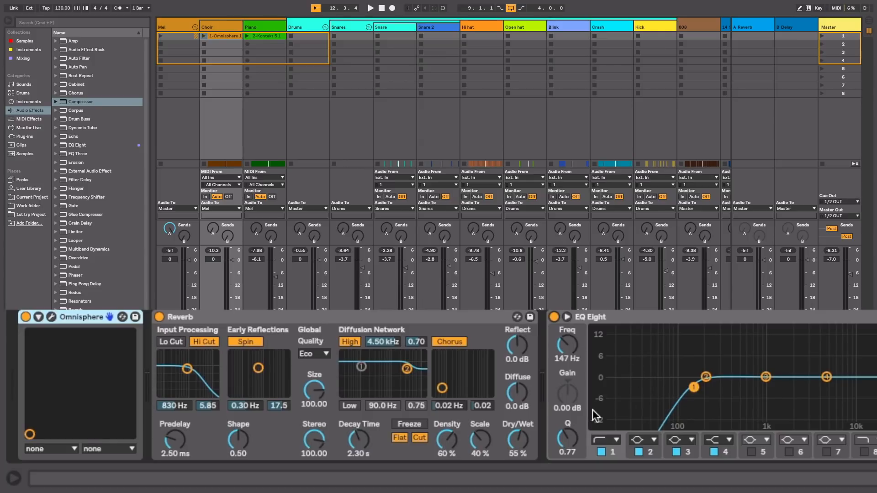
pyautogui.press('space')
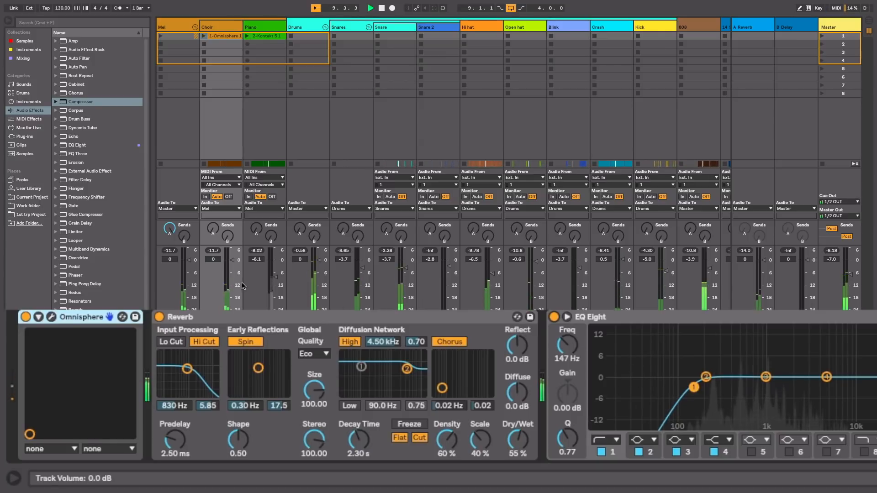
# Step: Set the Choir track's volume to 0.3 dB and reverb decay time to 3.62 s, and cut its EQ band 3 at 1.02 kHz
pyautogui.moveTo(232, 265); pyautogui.dragTo(232, 264)
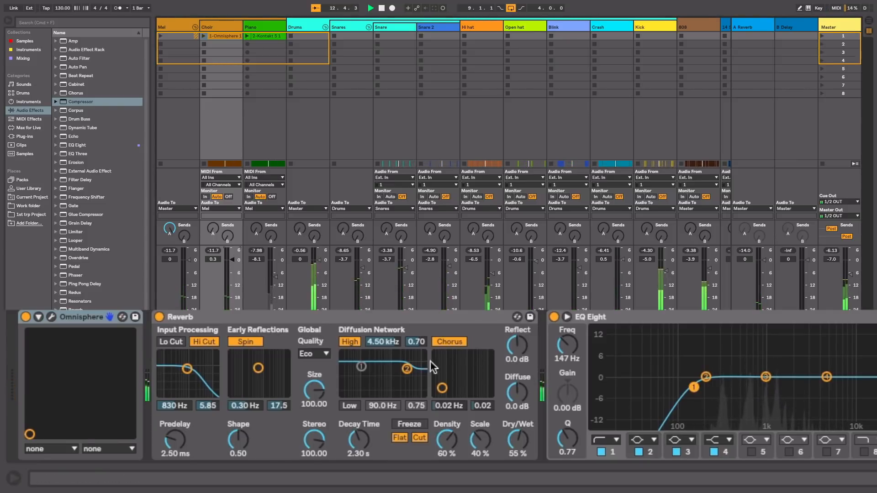
pyautogui.moveTo(368, 440); pyautogui.dragTo(368, 423)
pyautogui.click(765, 377)
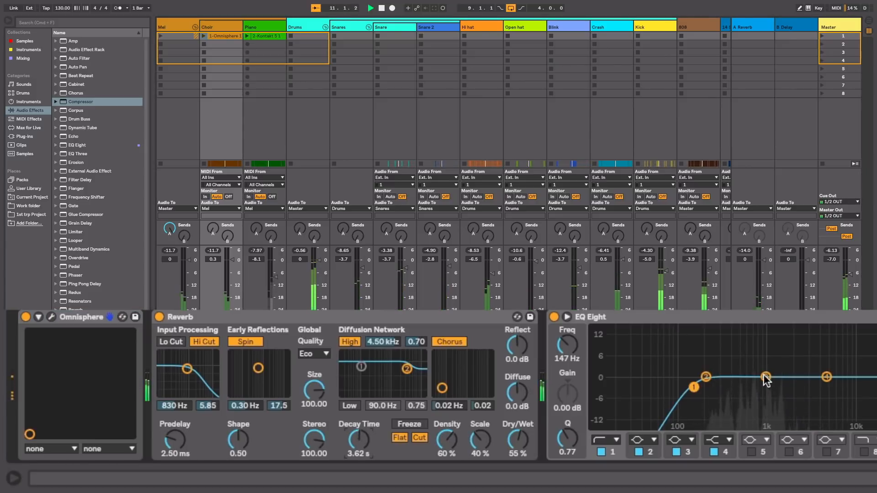
pyautogui.moveTo(765, 377); pyautogui.dragTo(766, 387)
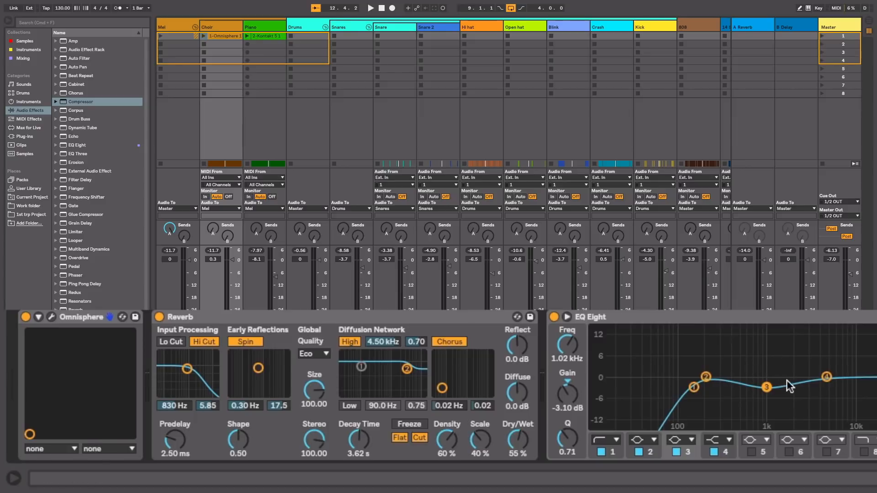
# Step: Play the loop and switch on the Piano track's Reverb and EQ Eight during playback
pyautogui.click(265, 28)
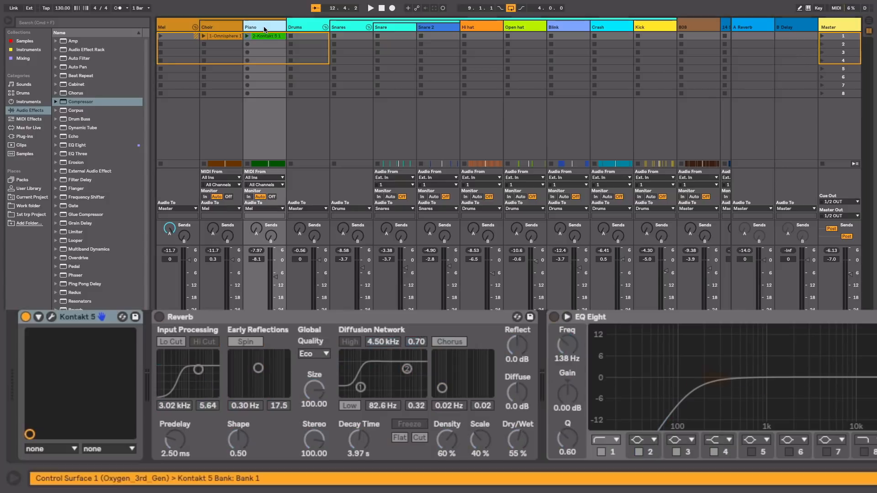
pyautogui.press('space')
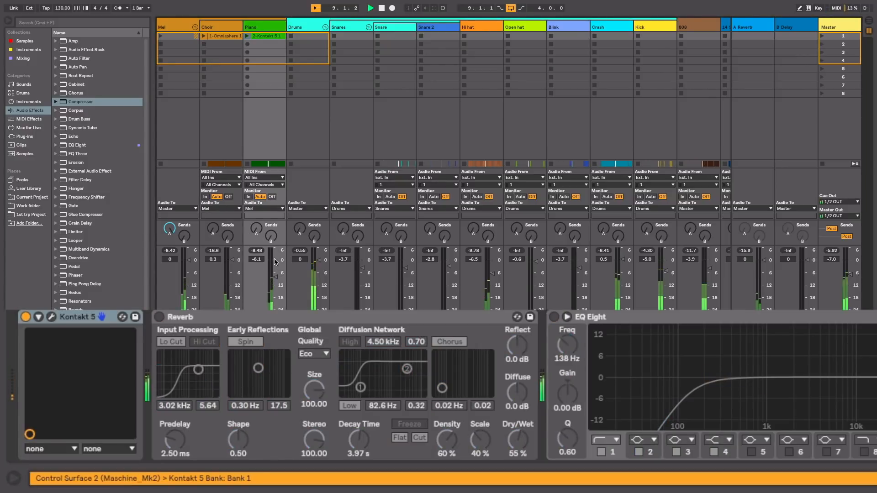
pyautogui.click(263, 25)
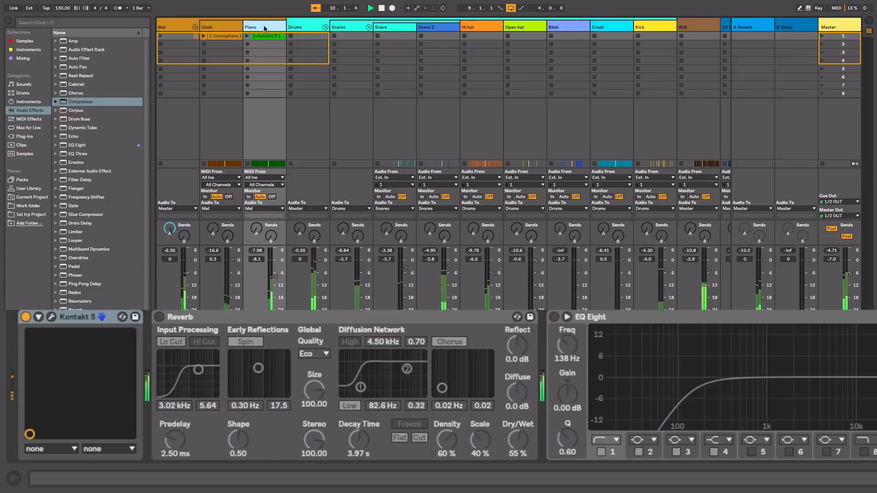
pyautogui.click(159, 316)
pyautogui.click(554, 317)
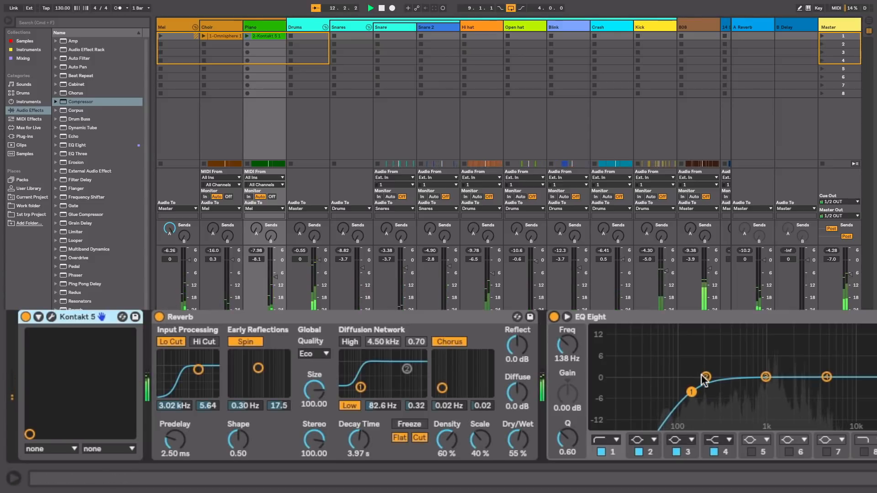
# Step: Set the Piano's EQ band 2 to -5.08 dB at 297 Hz, lower its track volume to -10.7 dB, and stop playback
pyautogui.moveTo(703, 382); pyautogui.dragTo(720, 393)
pyautogui.moveTo(275, 277); pyautogui.dragTo(275, 283)
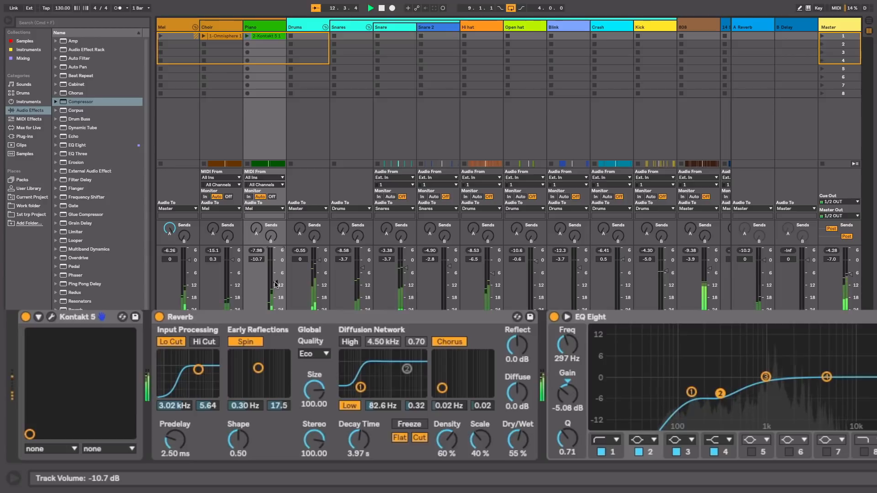
pyautogui.press('space')
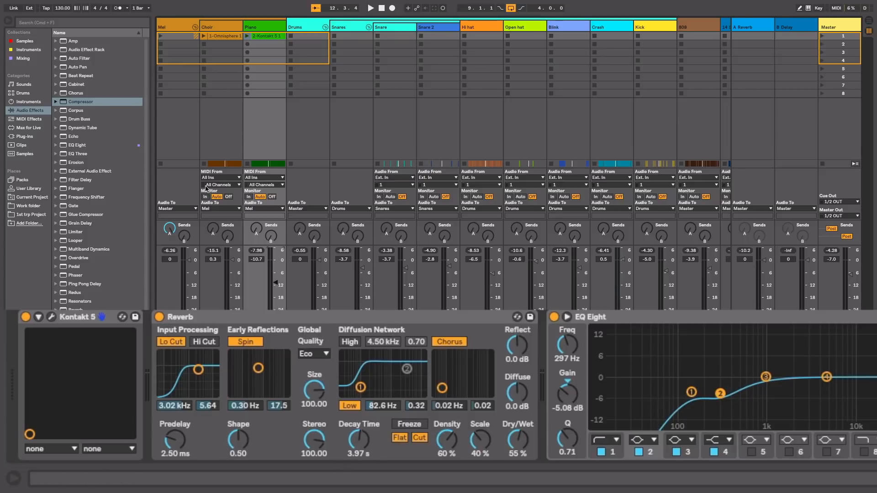
# Step: Switch on the Mel group's OTT multiband compressor and play the loop to hear it
pyautogui.click(173, 28)
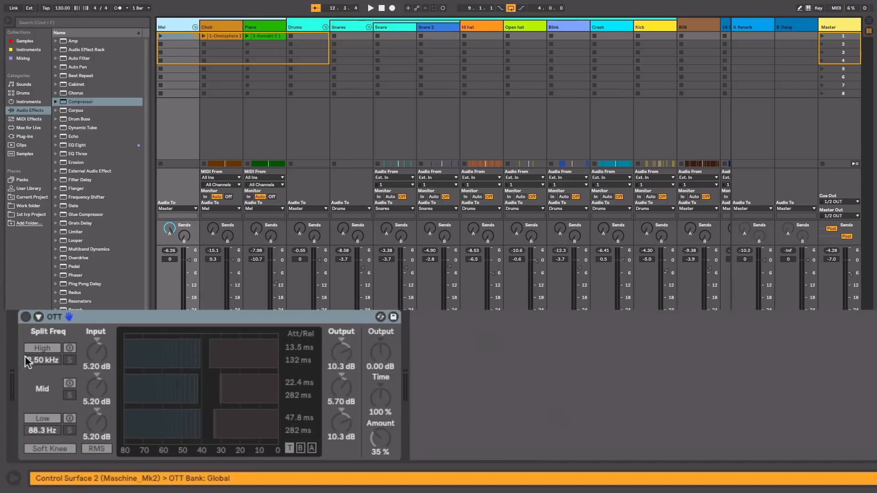
pyautogui.click(25, 316)
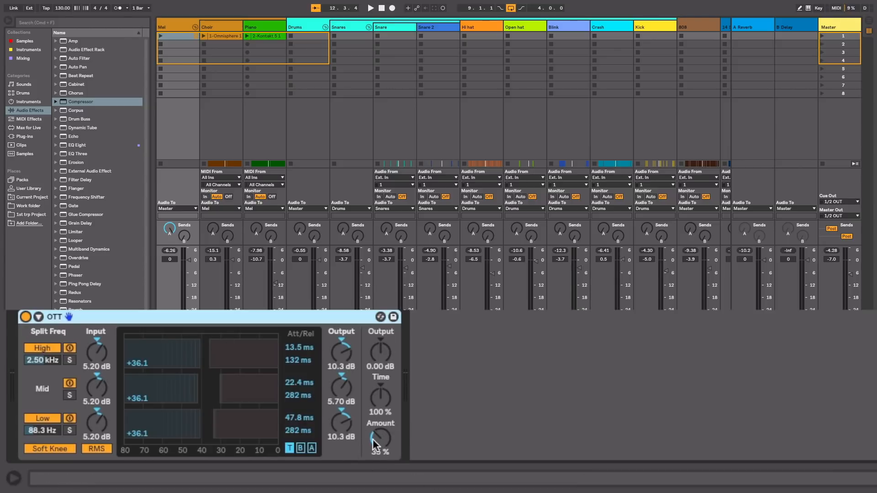
pyautogui.press('space')
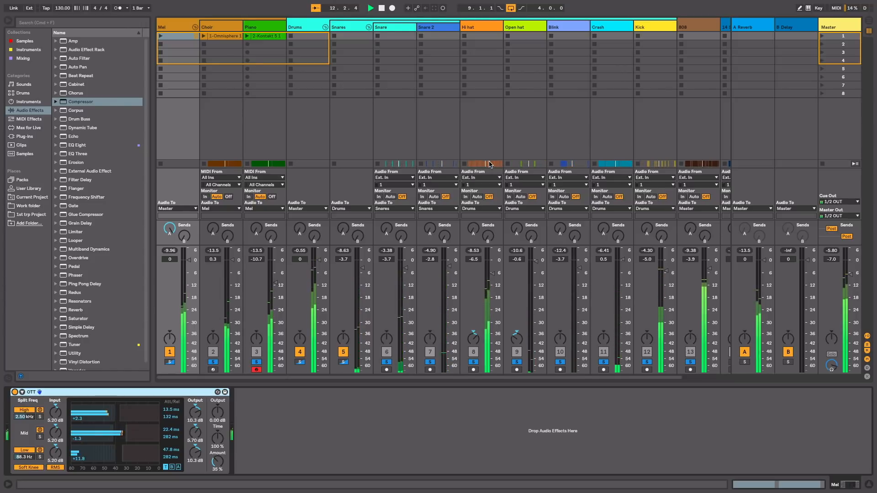
# Step: Play the loop in Arrangement View without mastering and show the Master track's device chain
pyautogui.click(838, 26)
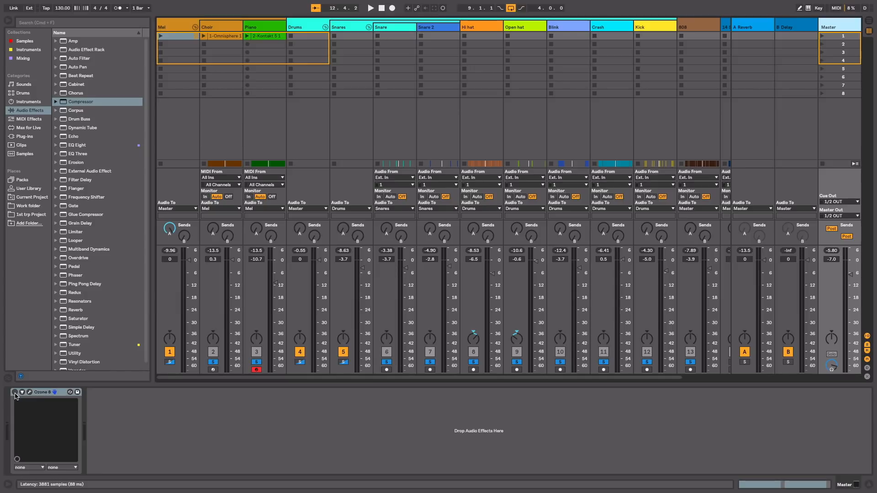
pyautogui.press('Tab')
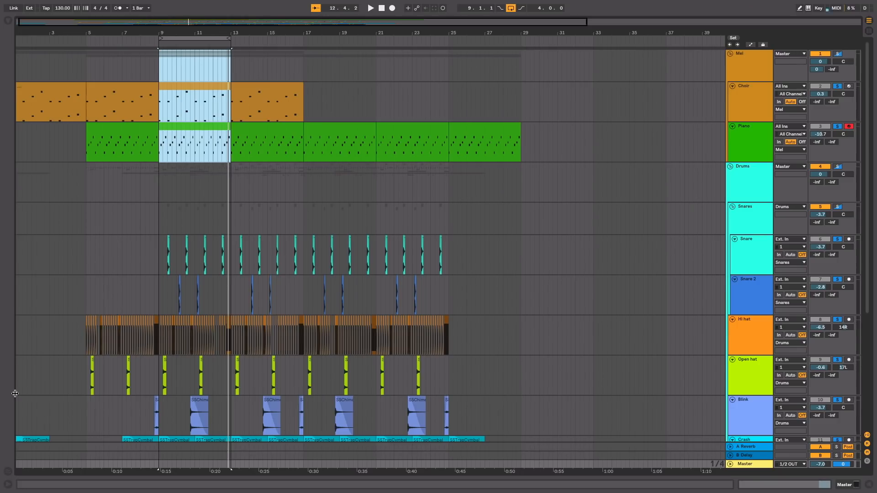
pyautogui.click(153, 42)
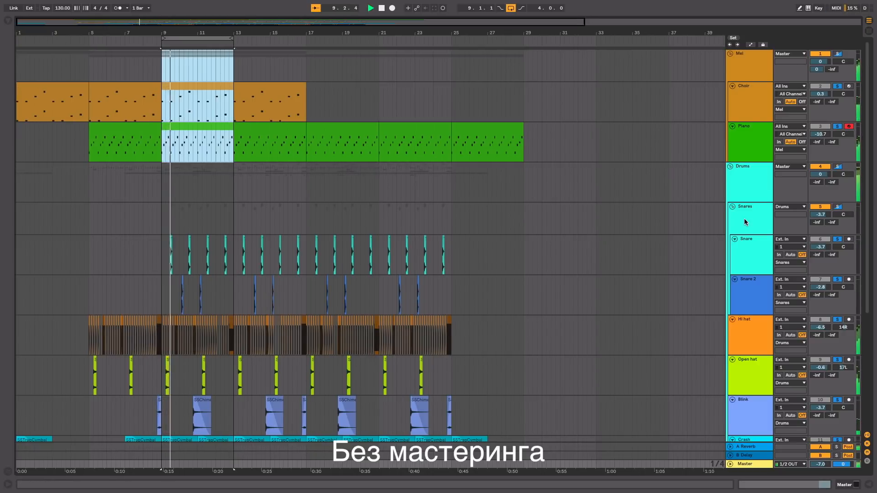
pyautogui.scroll(-5, 733, 327)
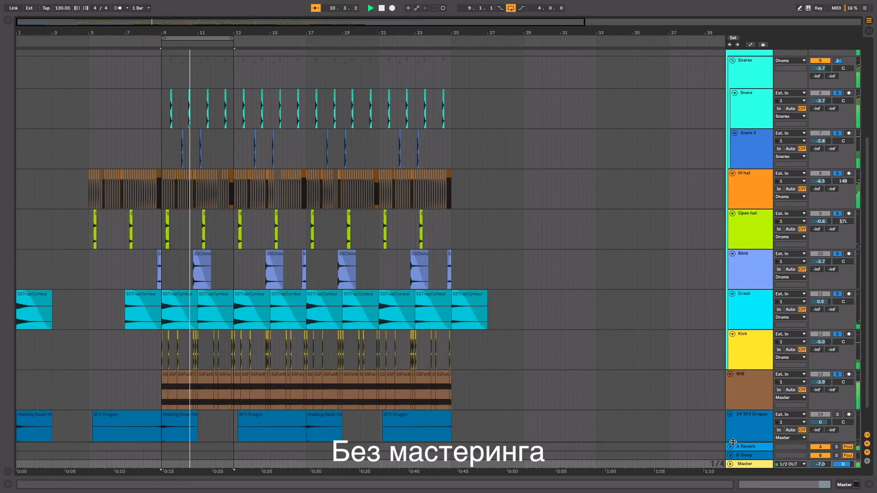
pyautogui.doubleClick(744, 464)
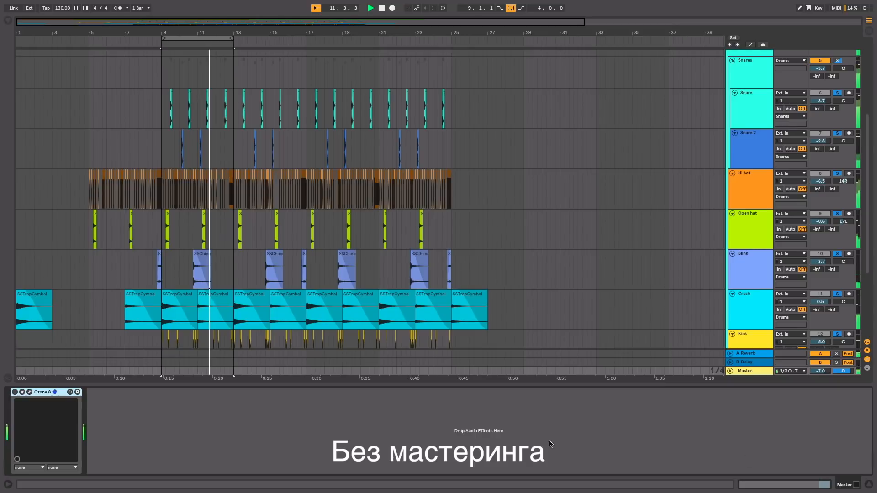
# Step: Compare the beat with Ozone 8 on and off on the Master track, leave it switched on, and stop playback
pyautogui.click(15, 392)
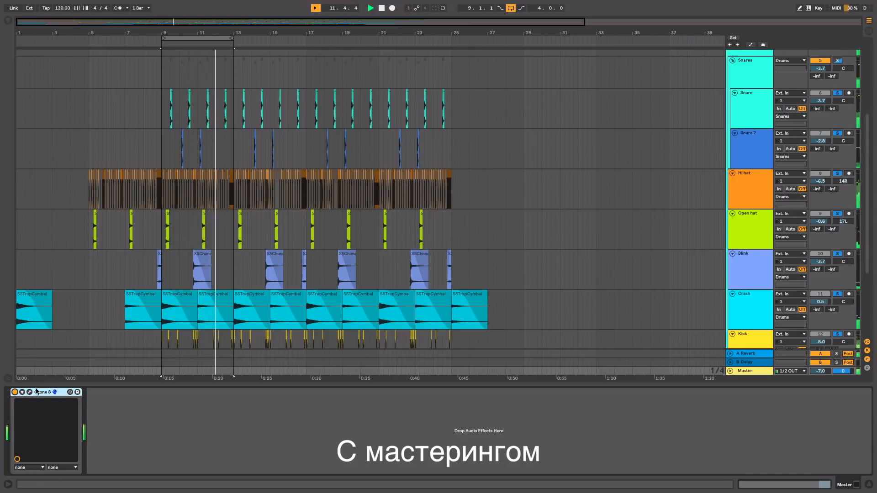
pyautogui.click(15, 392)
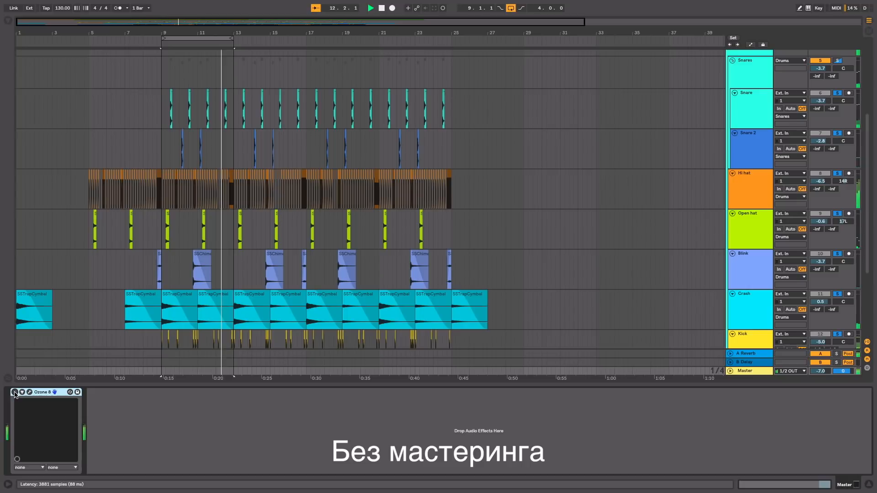
pyautogui.click(15, 391)
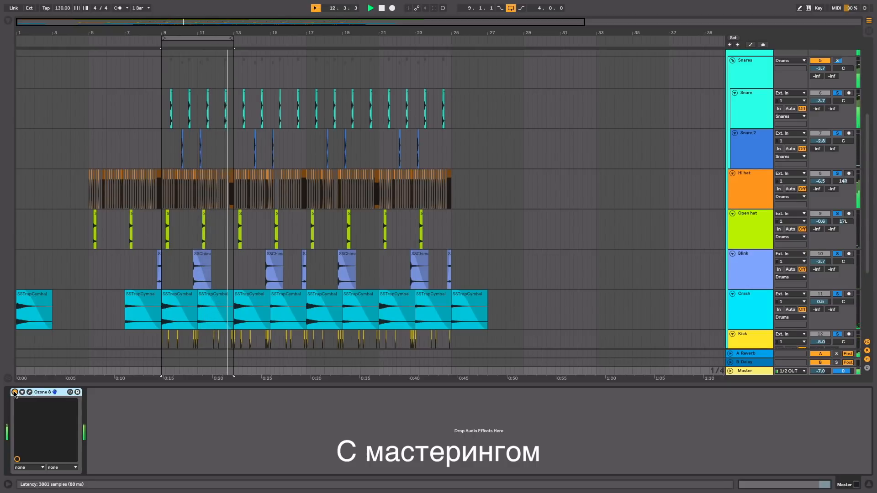
pyautogui.press('space')
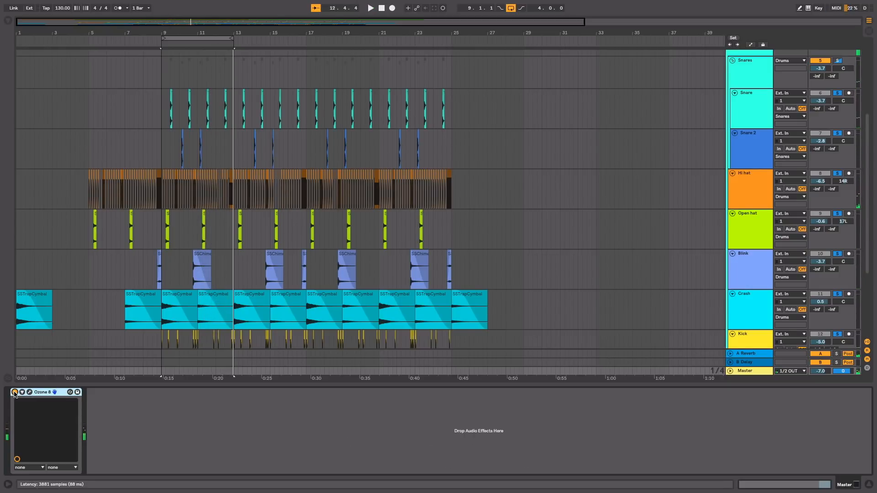